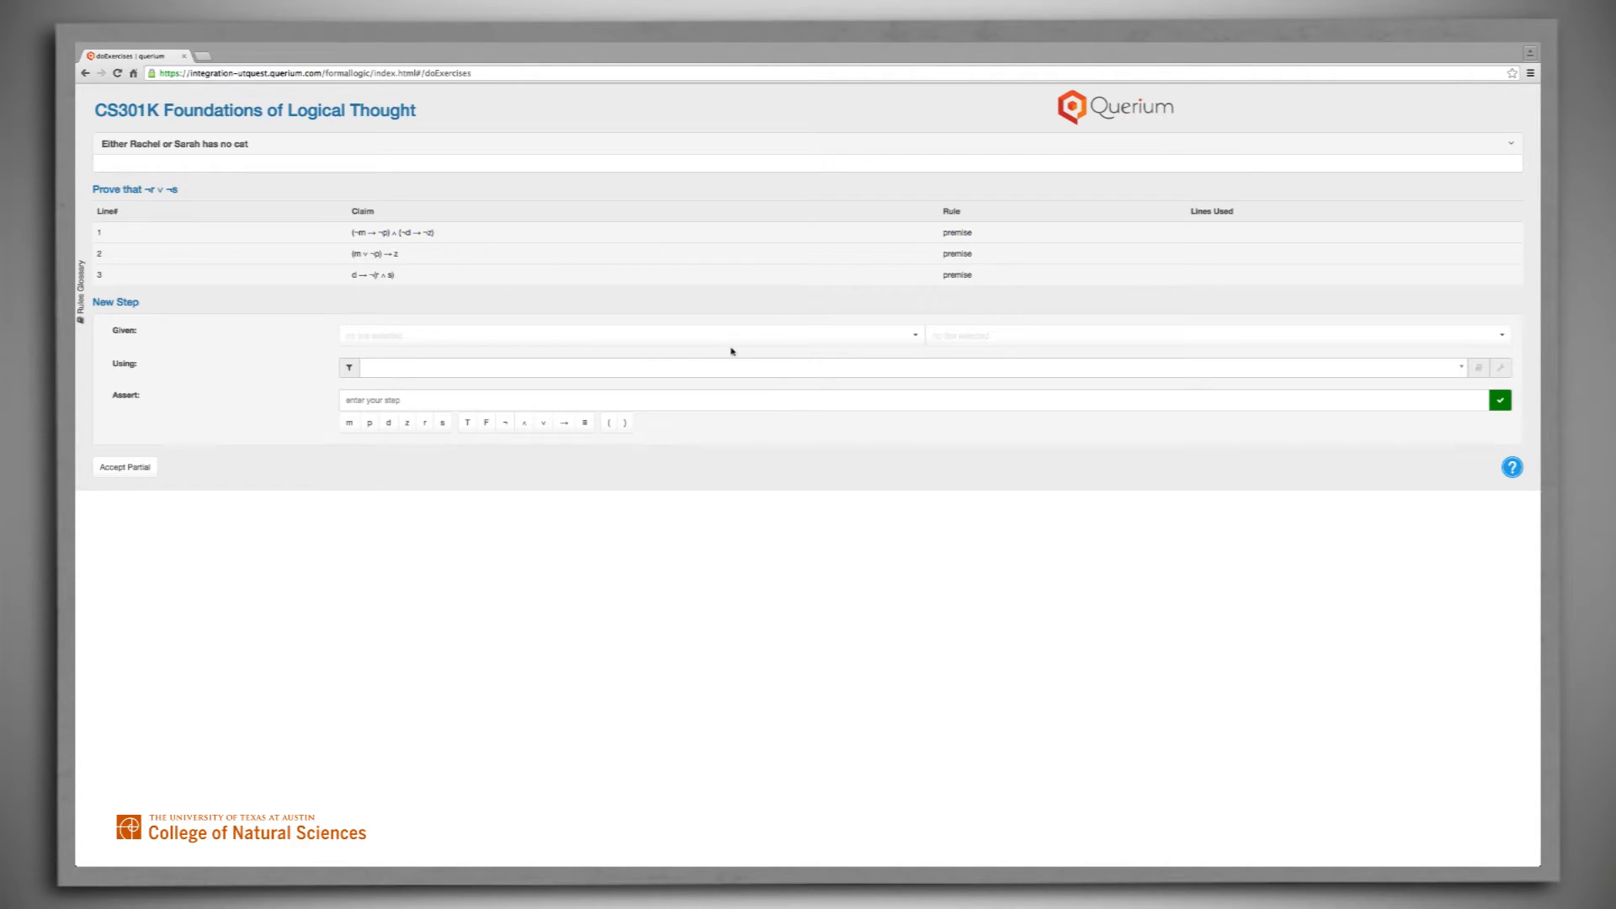
# - Set line 1 as the given line and choose Simplification from the rules filtered to those appropriate for this step
pyautogui.click(900, 337)
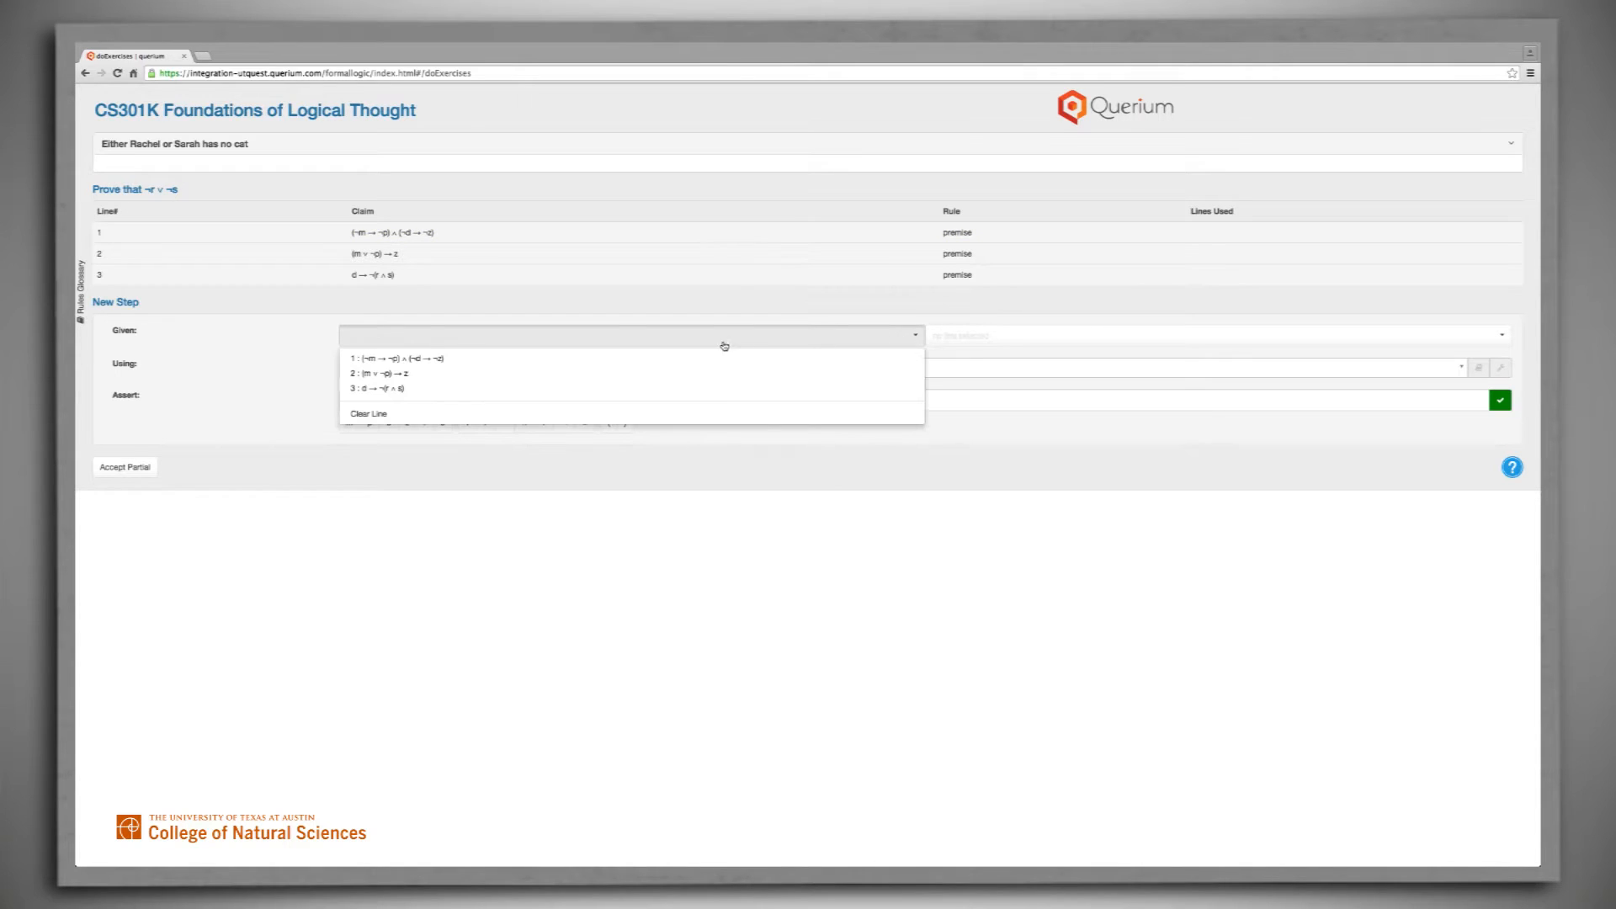
pyautogui.click(469, 360)
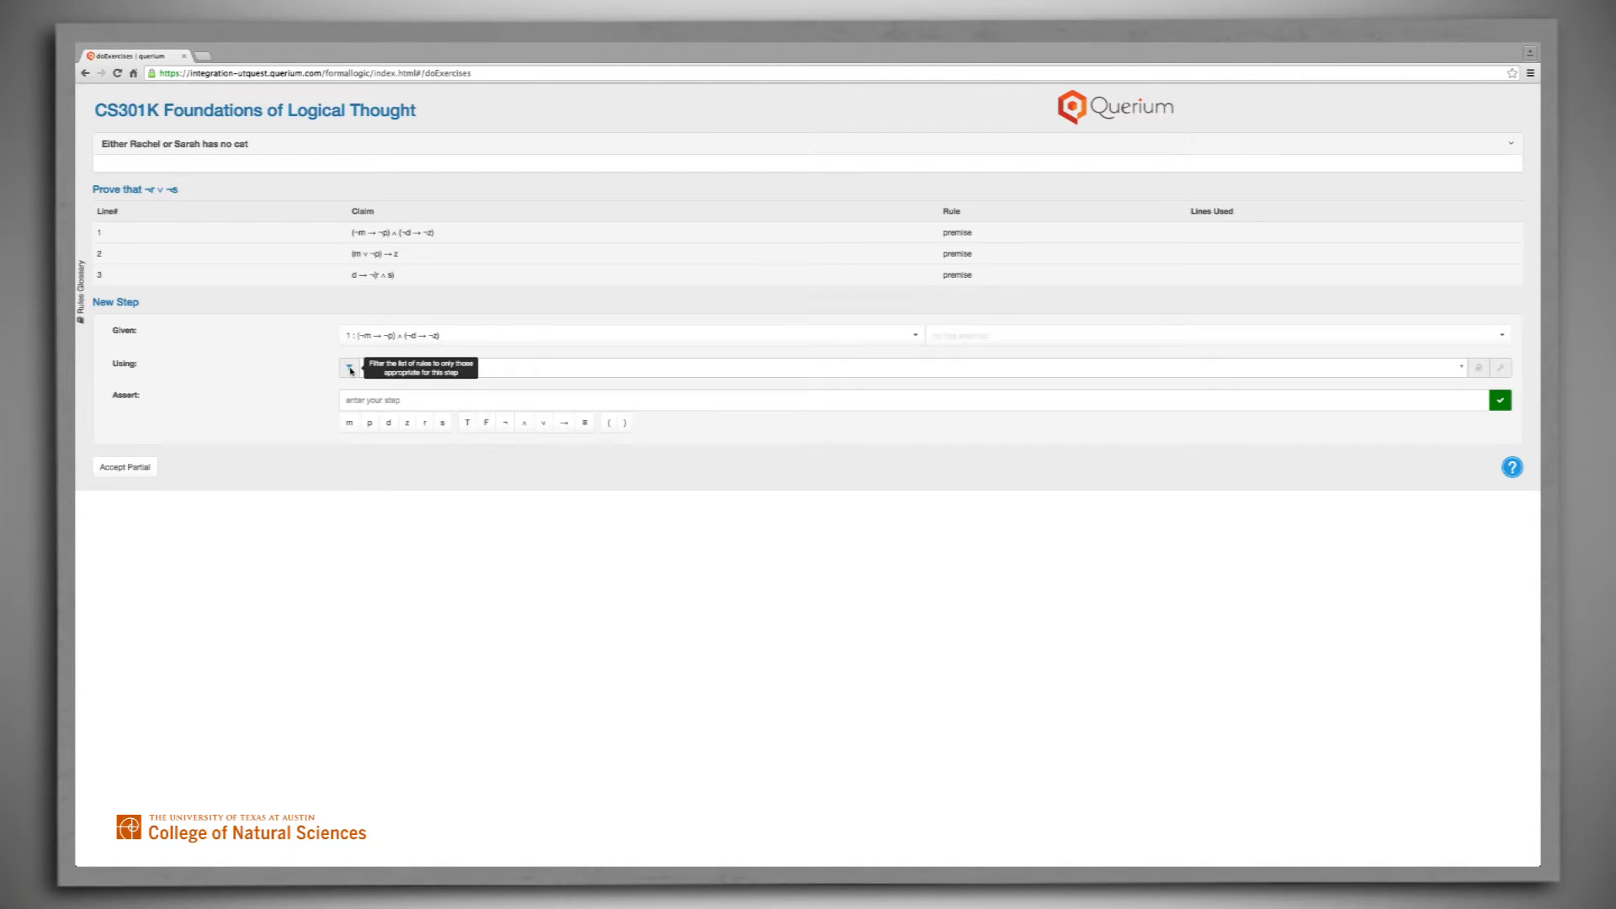
pyautogui.click(484, 371)
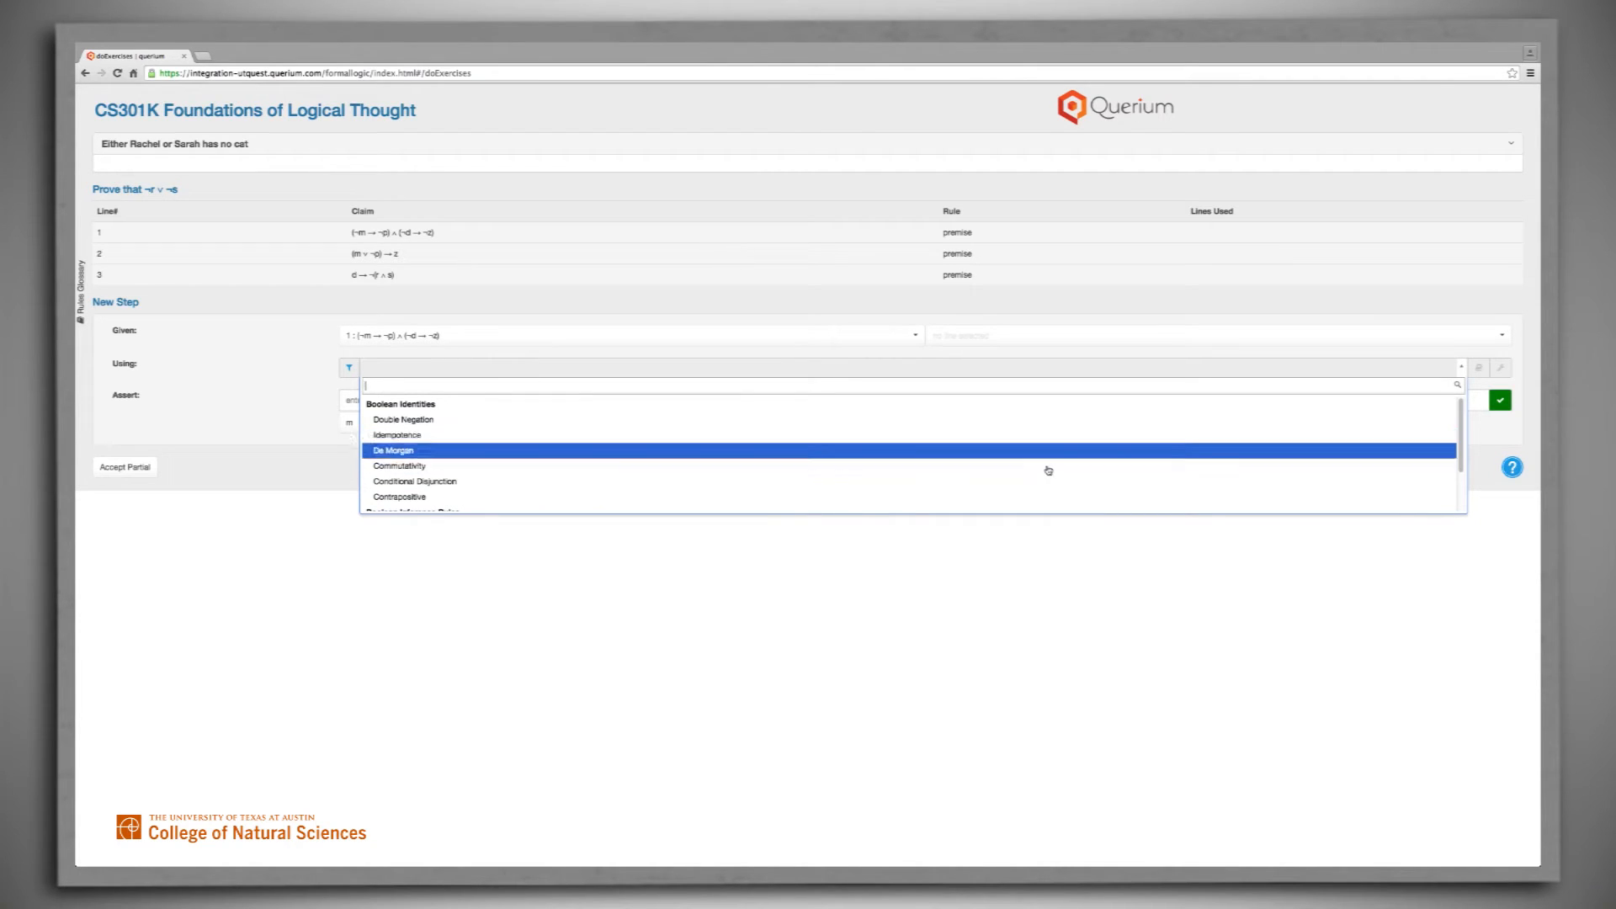
pyautogui.moveTo(1464, 459); pyautogui.dragTo(1461, 512)
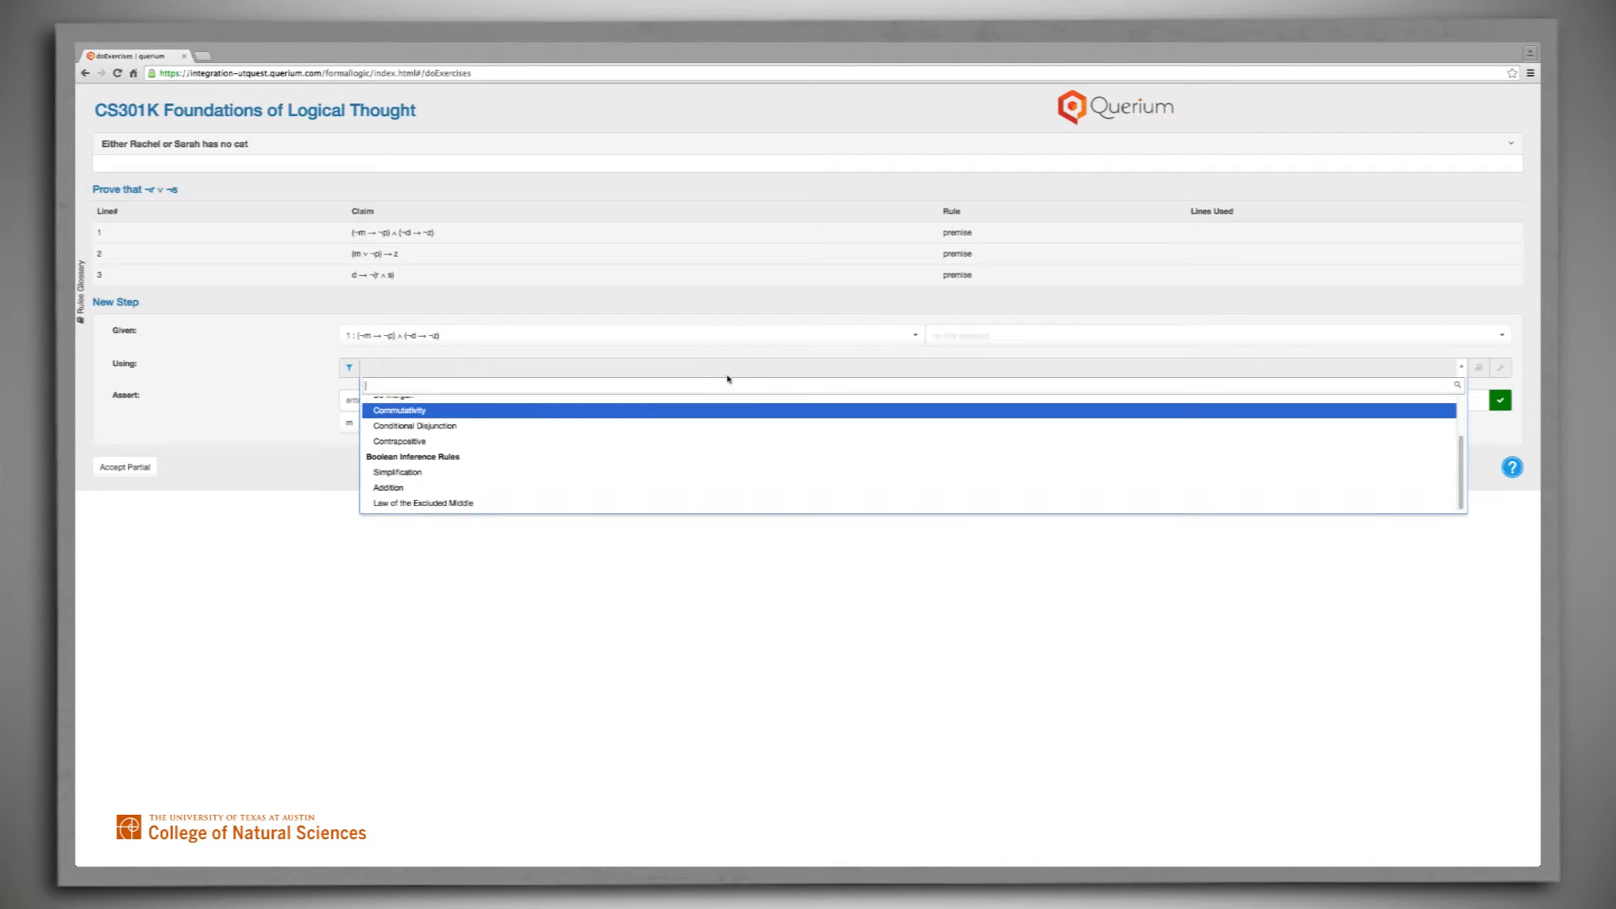
pyautogui.click(633, 489)
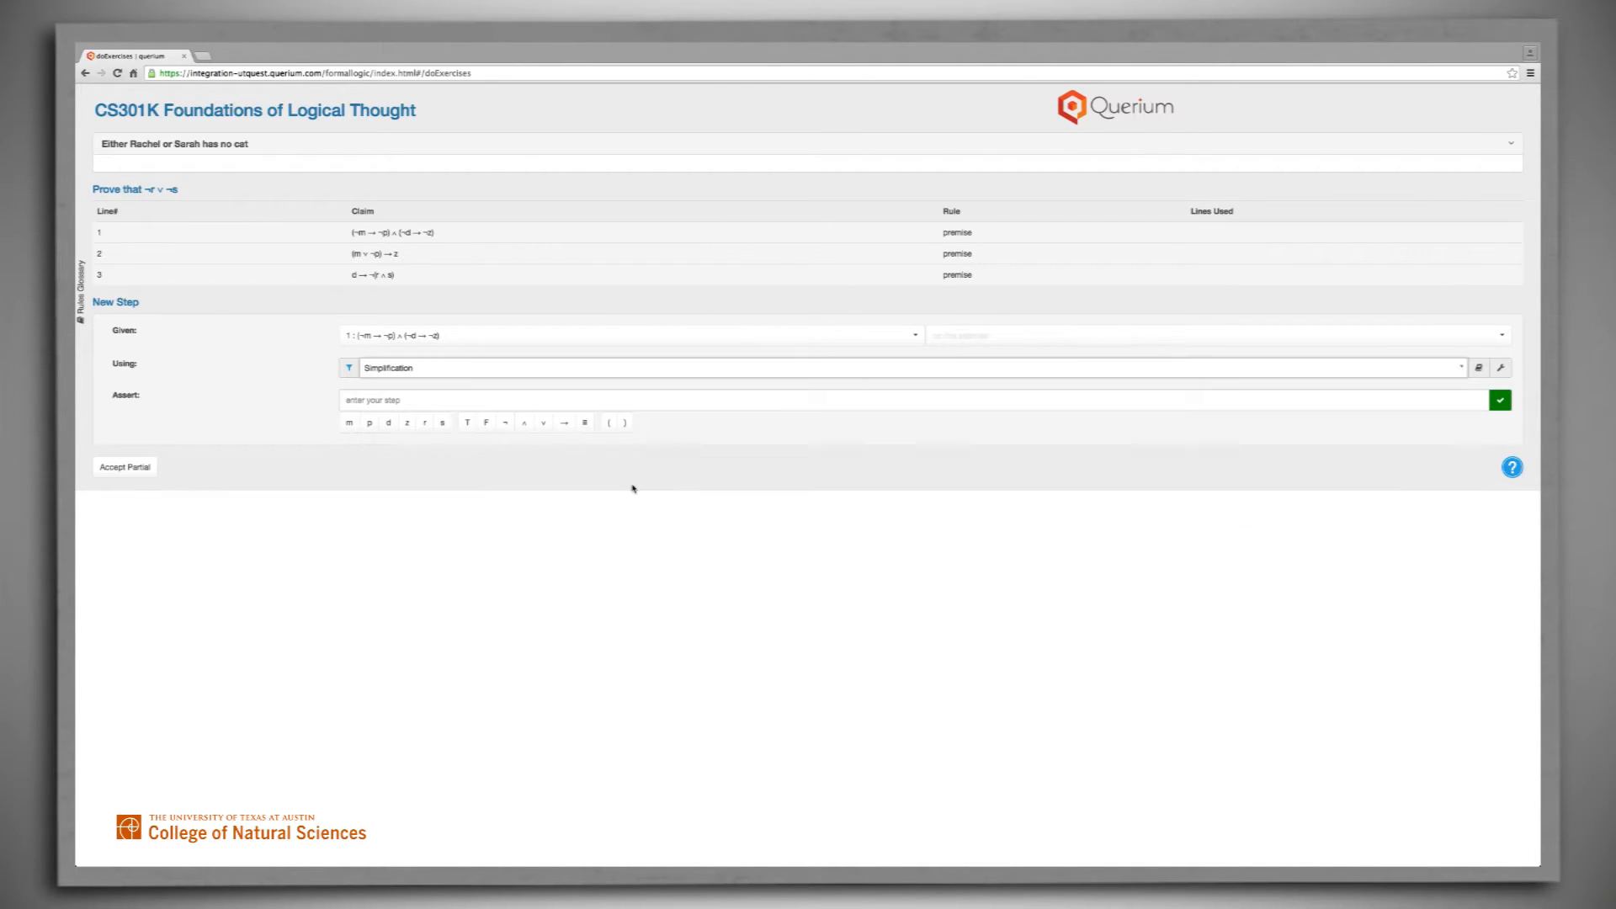
# - Check the definition of Simplification and how the rule applies to line 1
pyautogui.click(1480, 369)
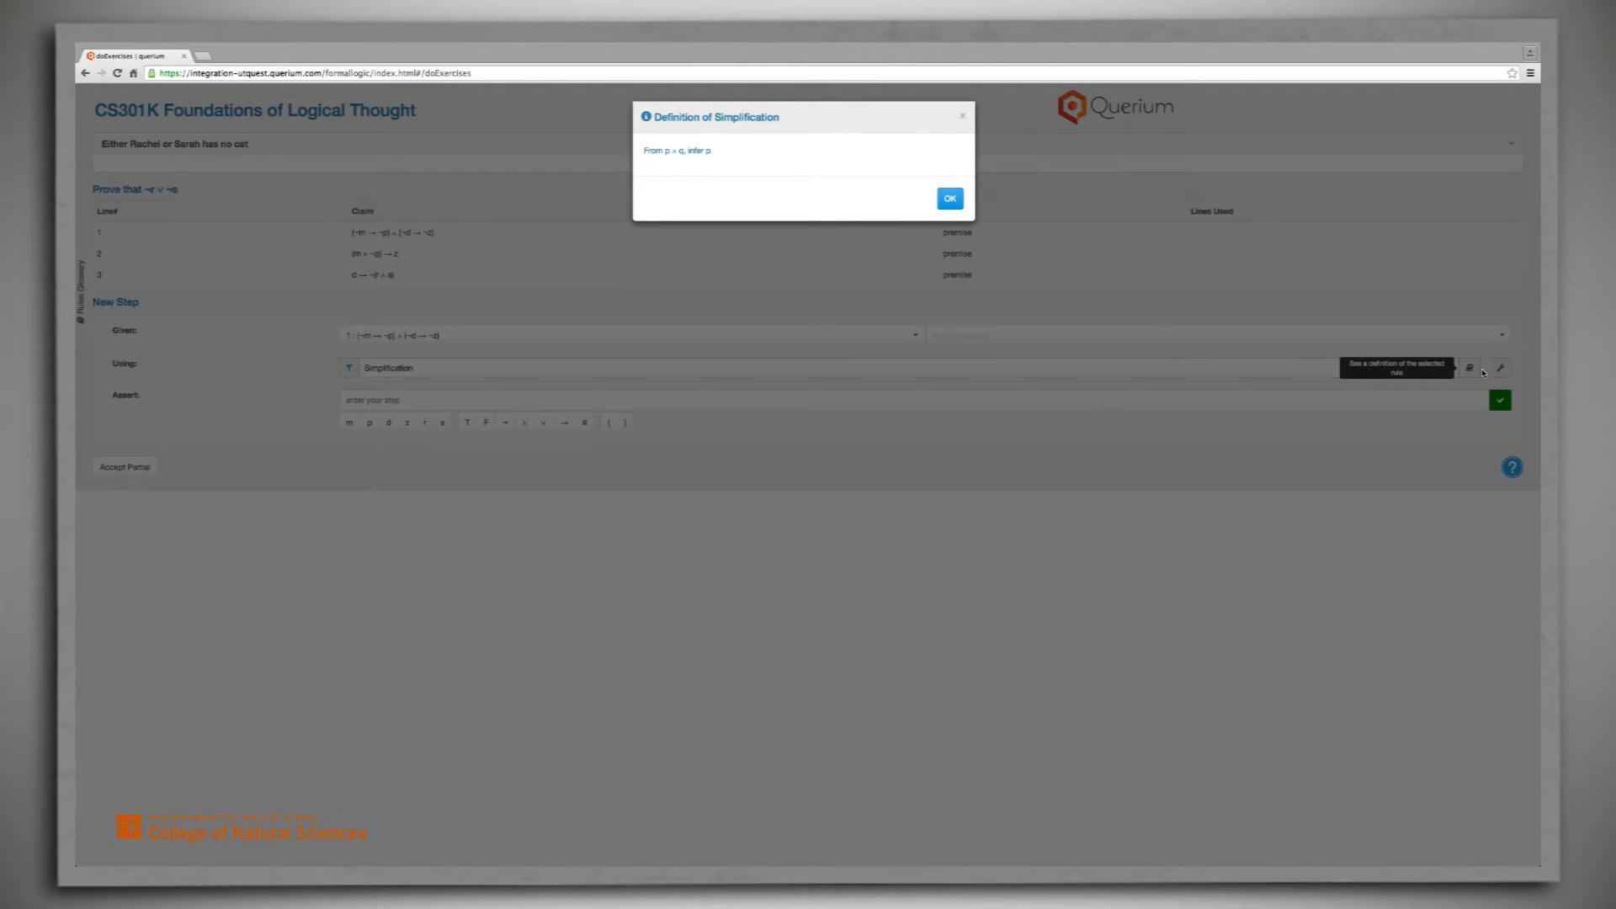
pyautogui.click(961, 200)
pyautogui.click(1501, 369)
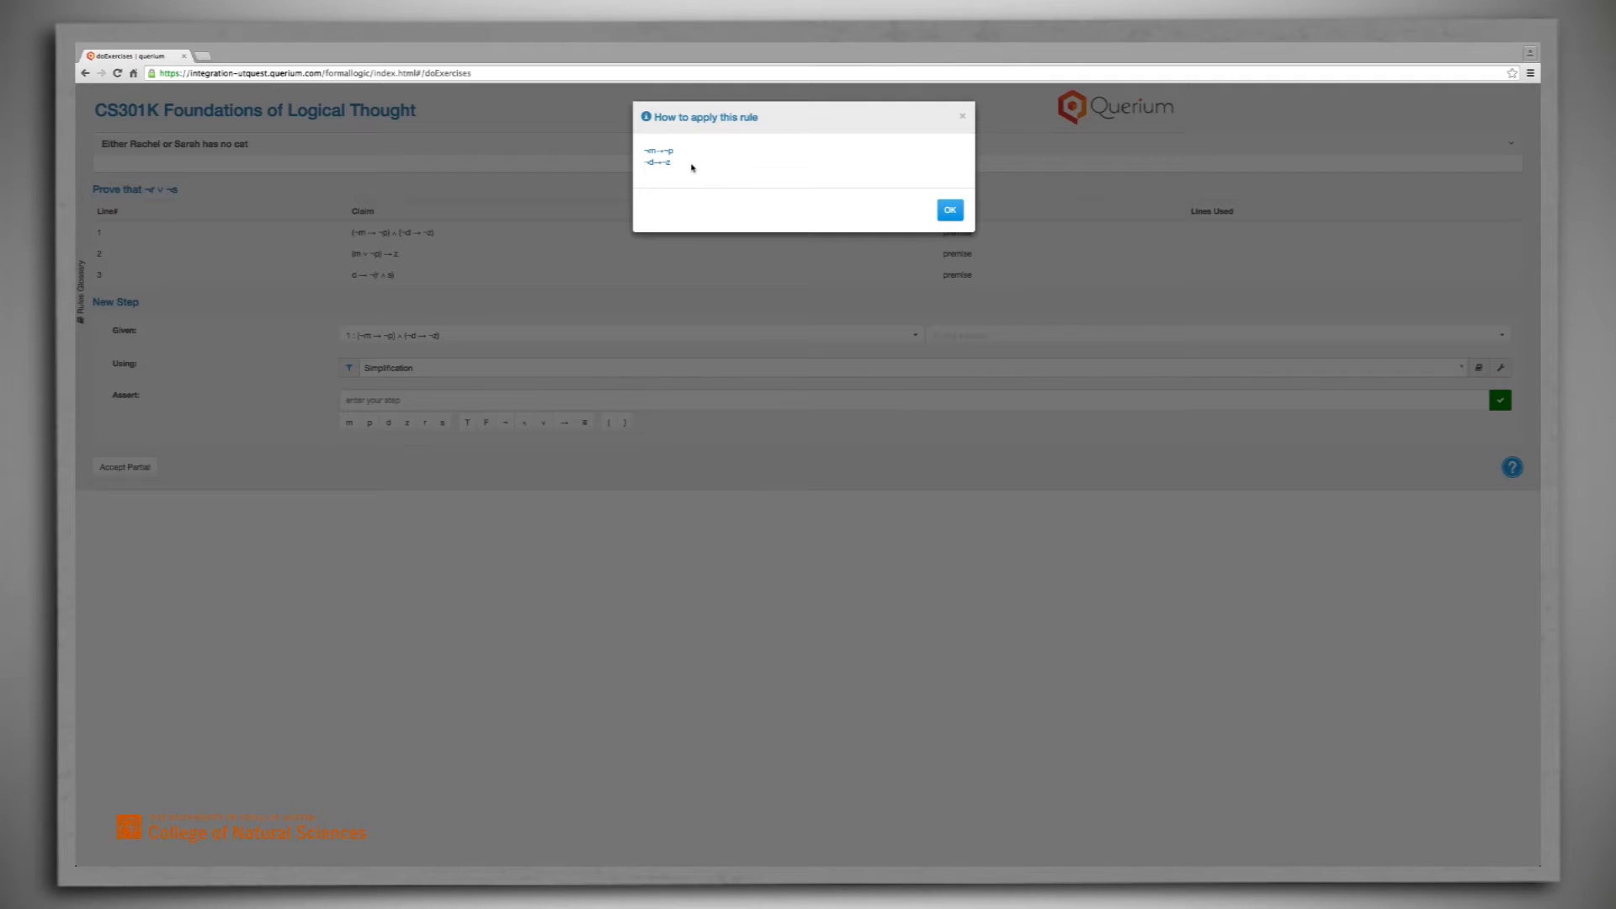
pyautogui.click(957, 212)
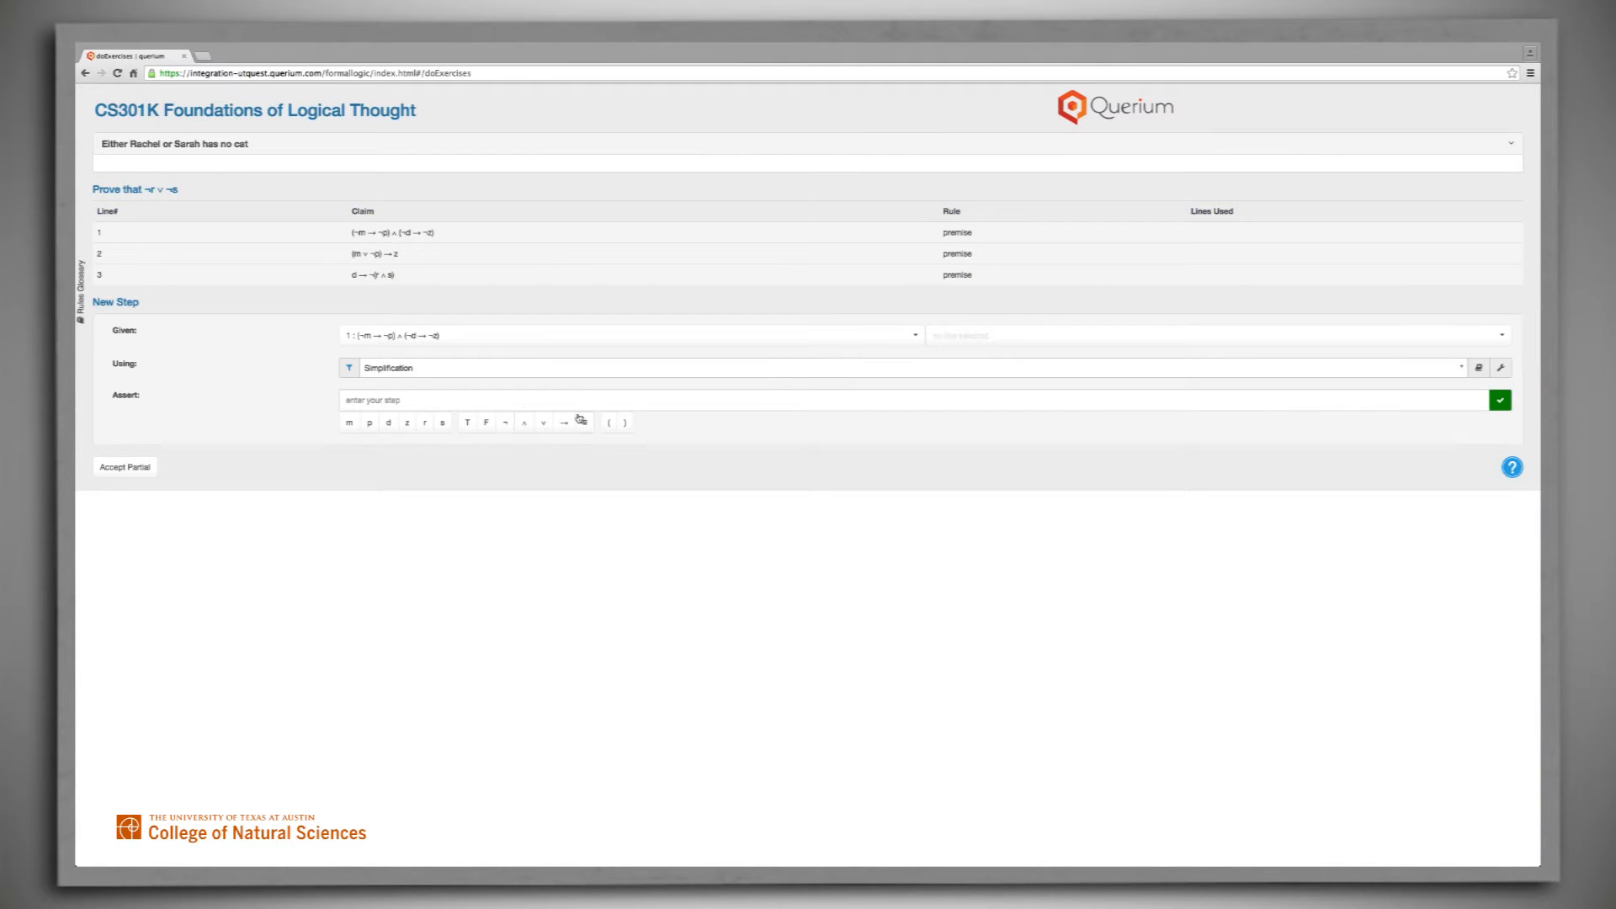
# - Copy line 1's claim into the assertion, reduce it to (¬m → ¬p), and submit the step
pyautogui.click(446, 403)
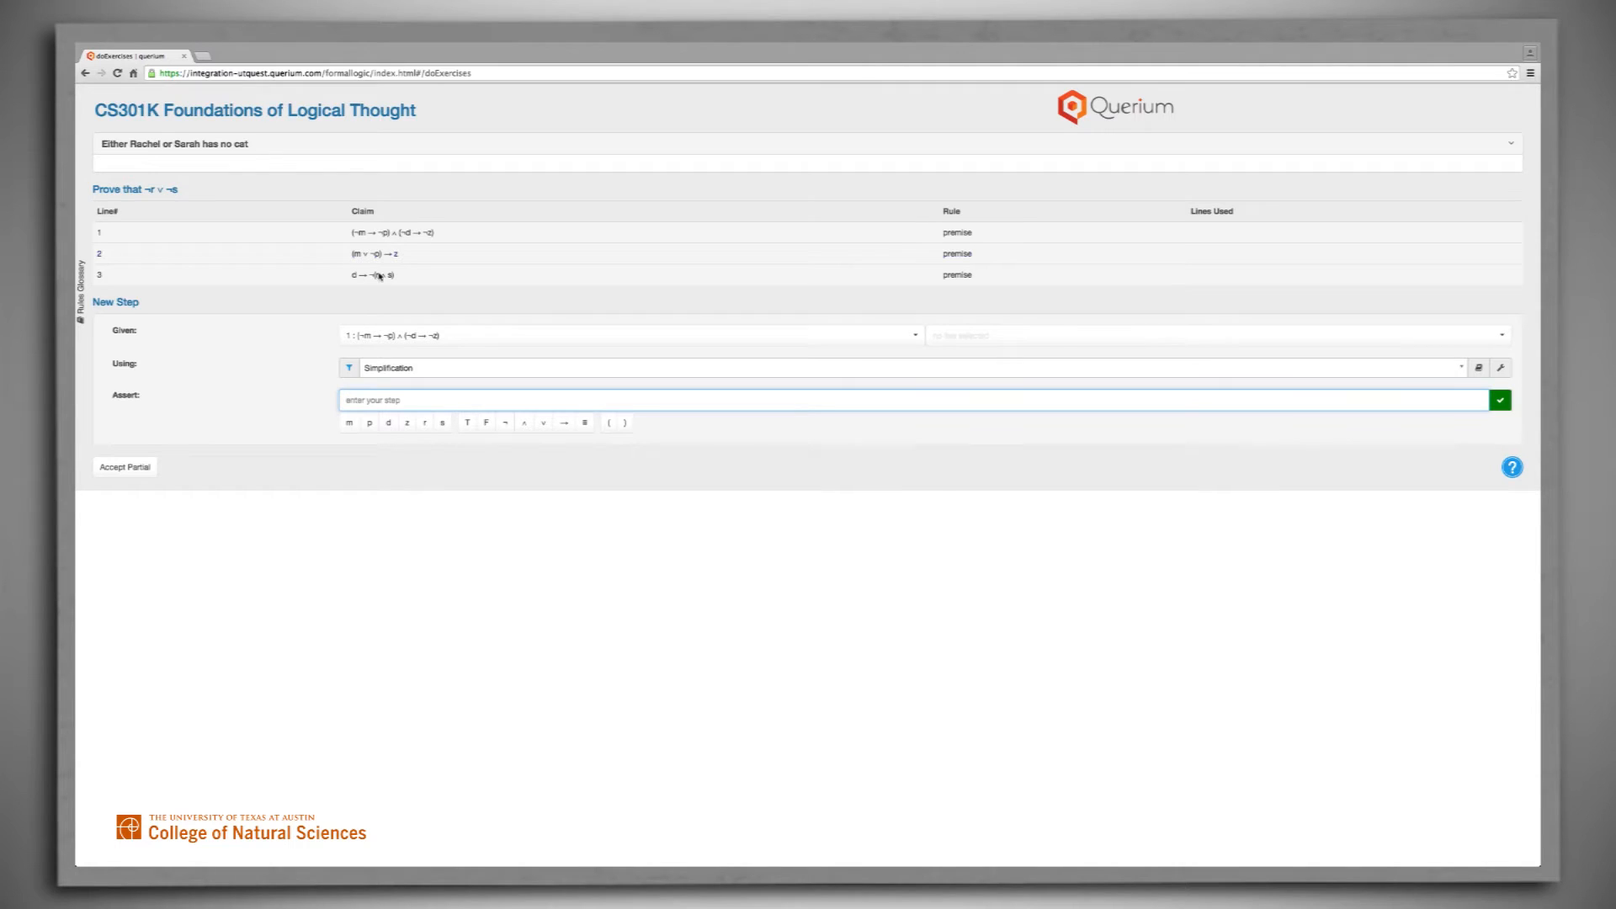
pyautogui.click(386, 233)
pyautogui.moveTo(388, 400); pyautogui.dragTo(431, 401)
pyautogui.press('BackSpace')
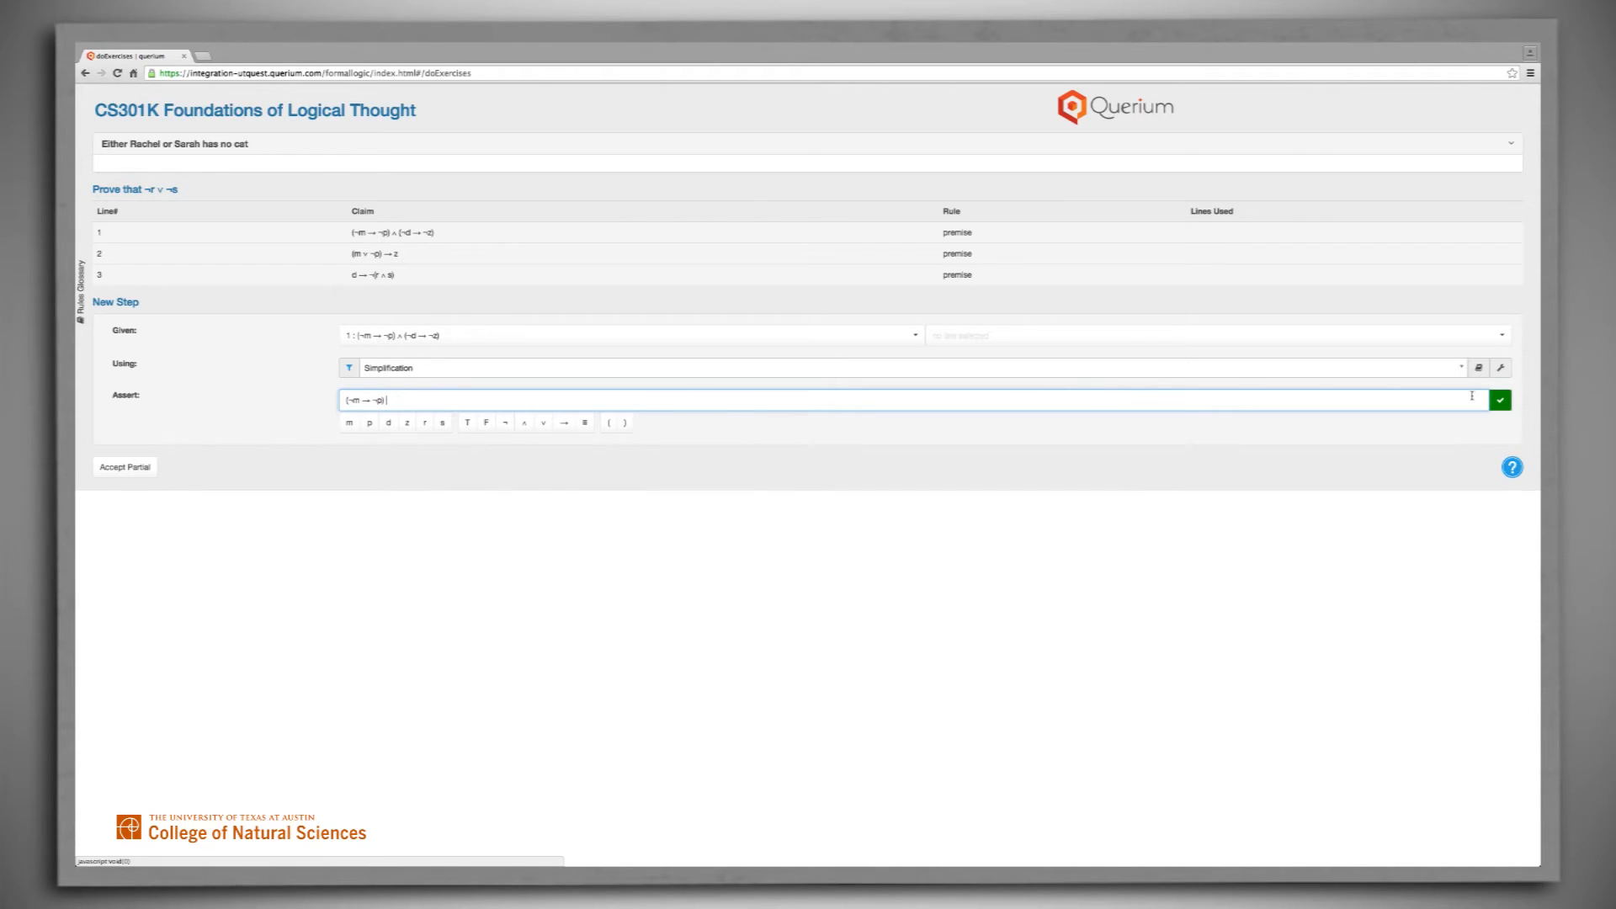
pyautogui.click(1500, 401)
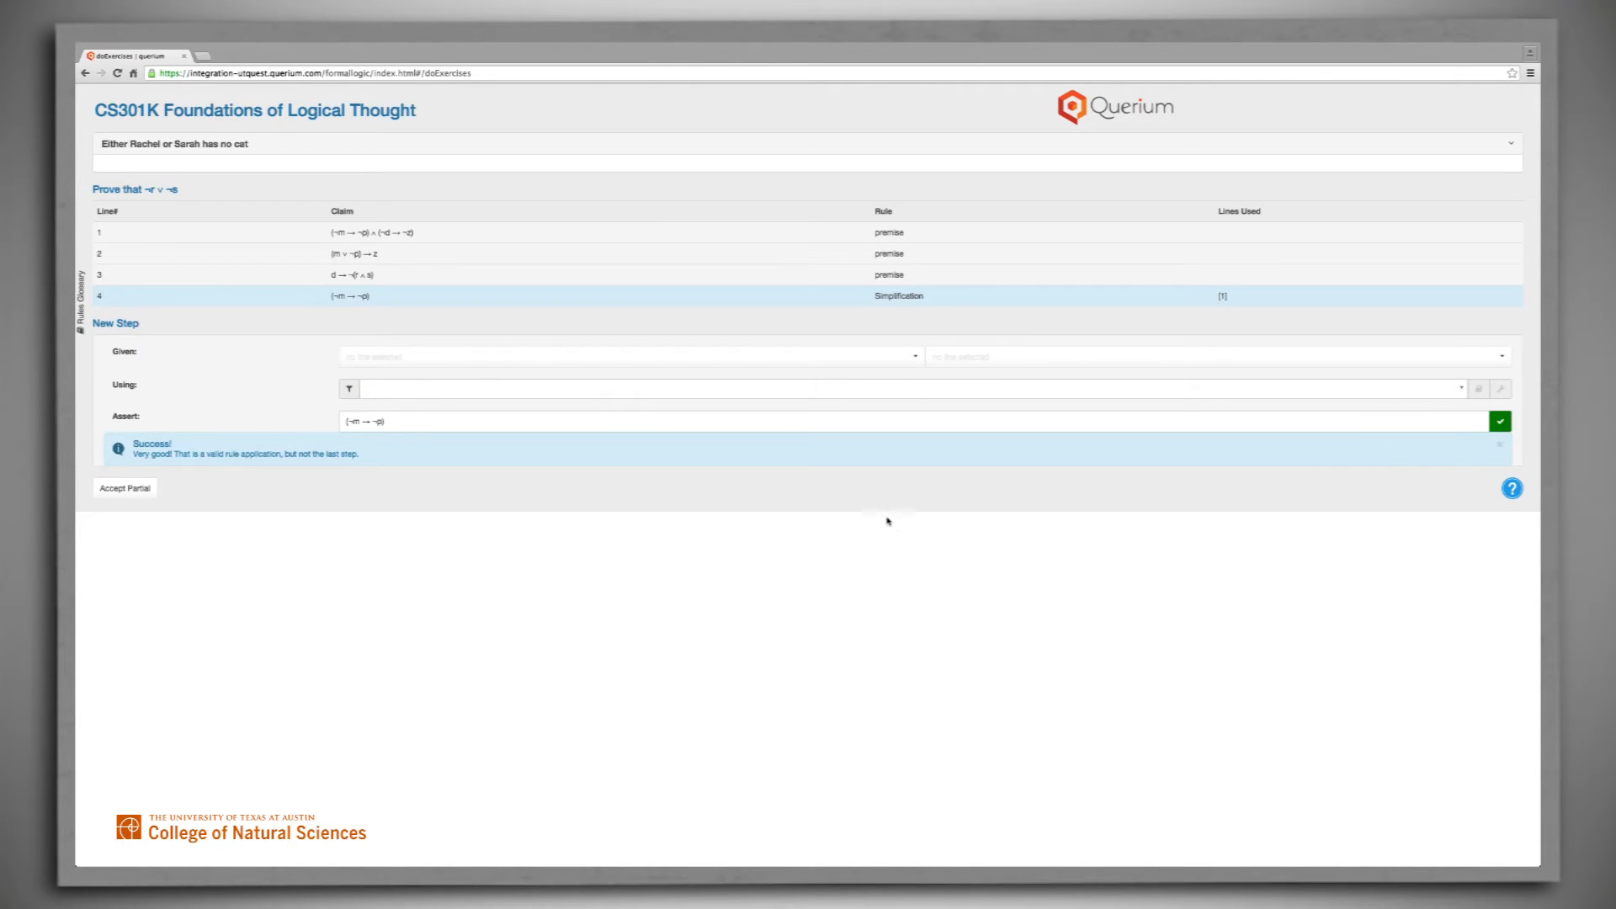
# - Set up a new step with line 4 as the given line and Conditional Disjunction as the rule
pyautogui.click(582, 428)
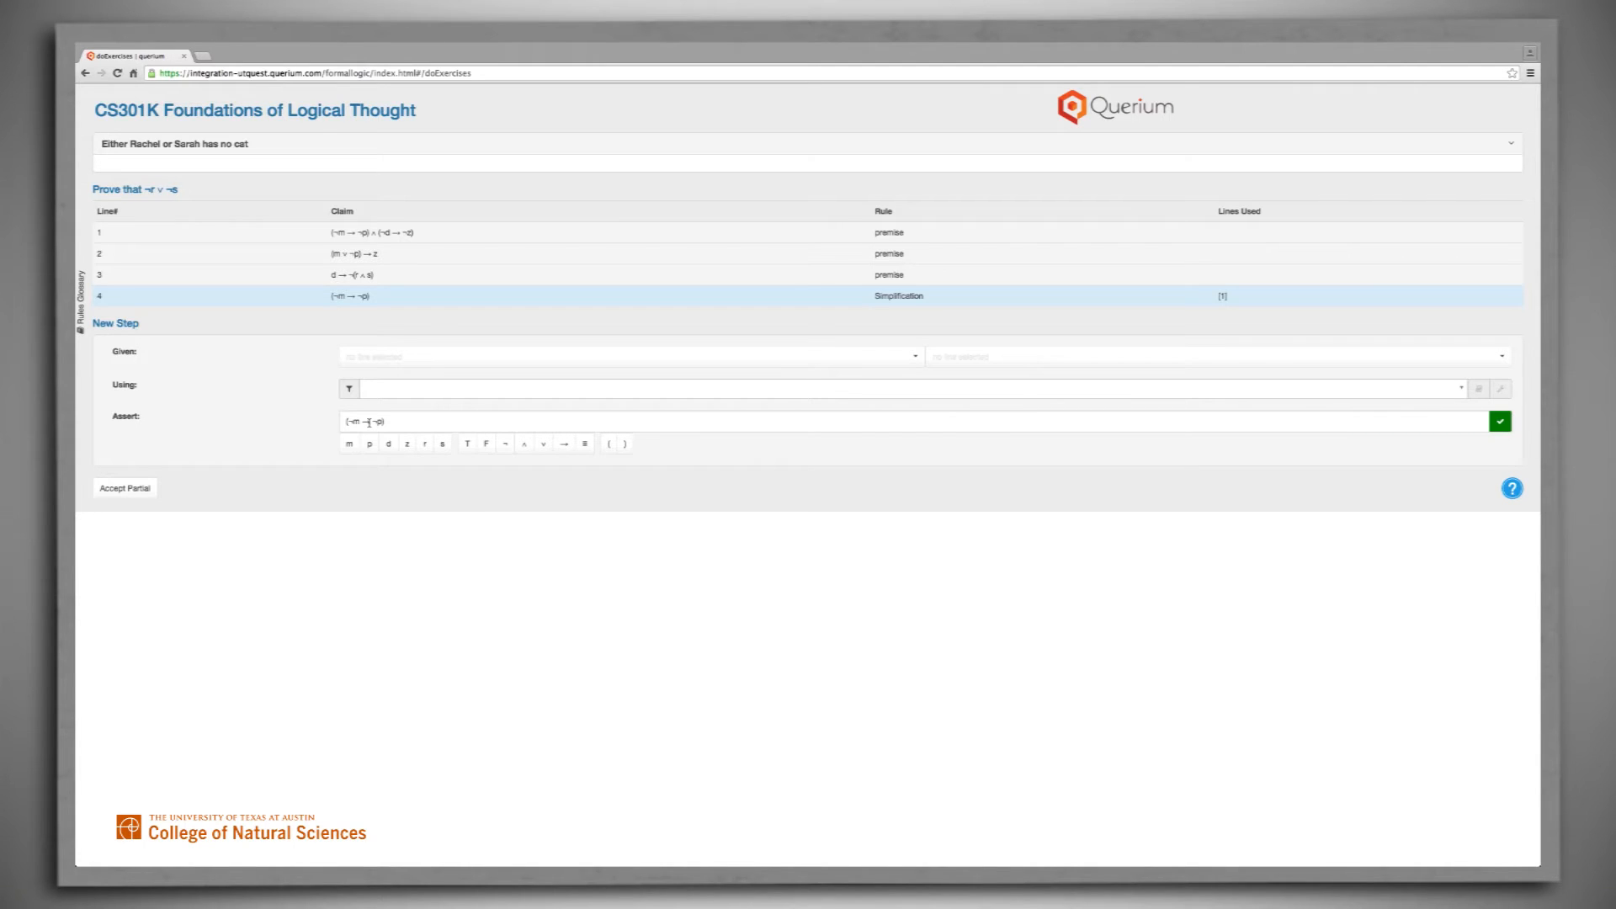
pyautogui.click(916, 359)
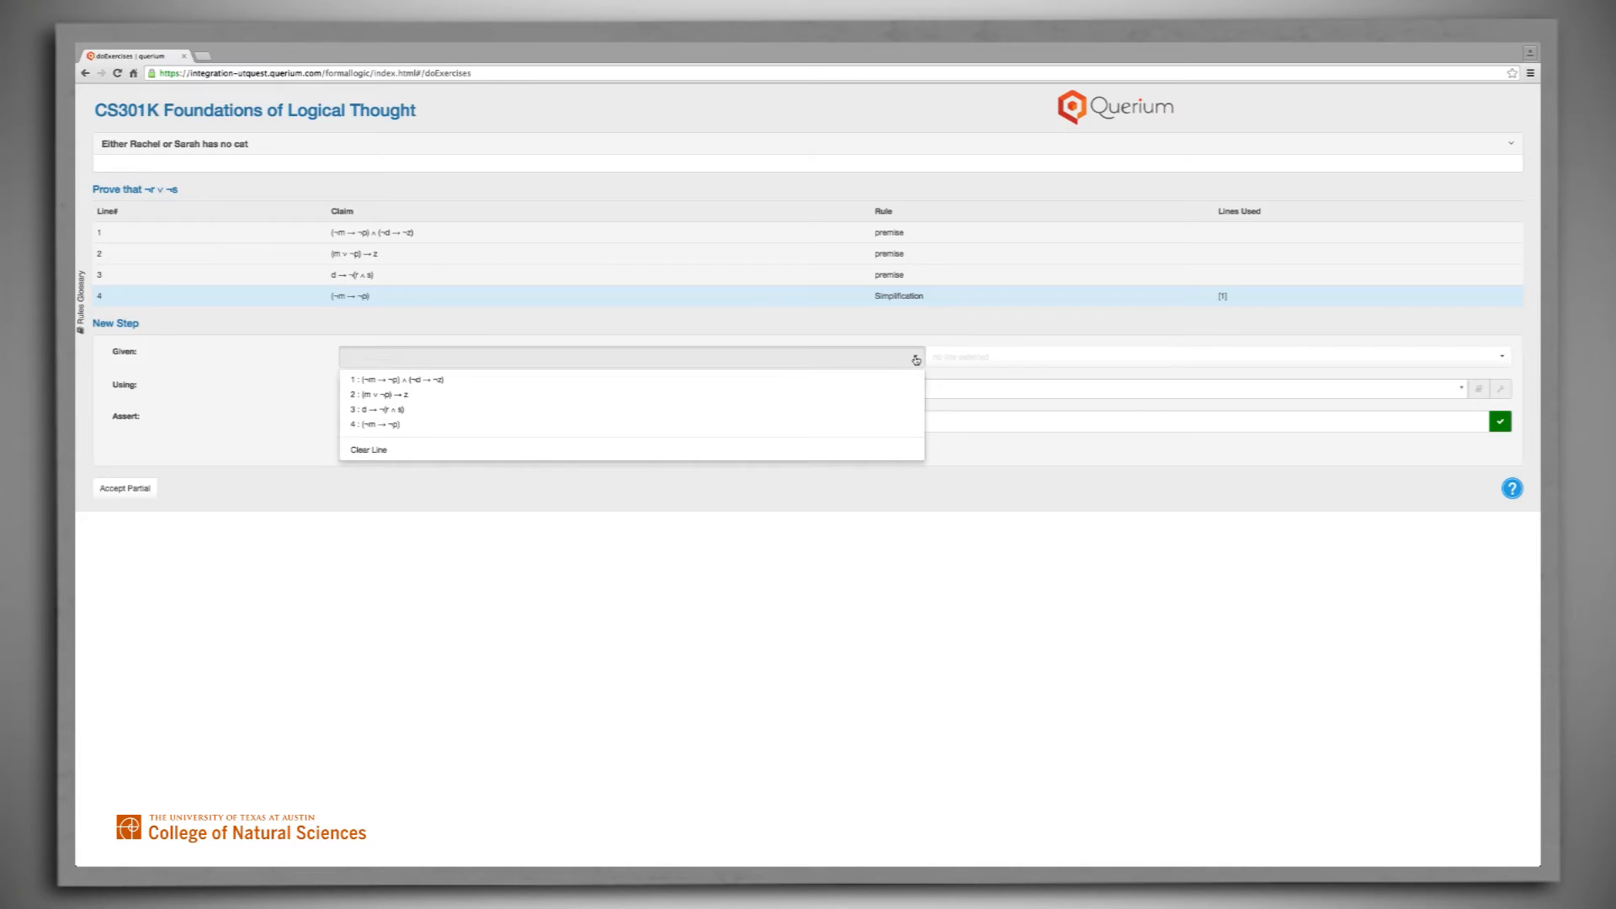
pyautogui.click(493, 425)
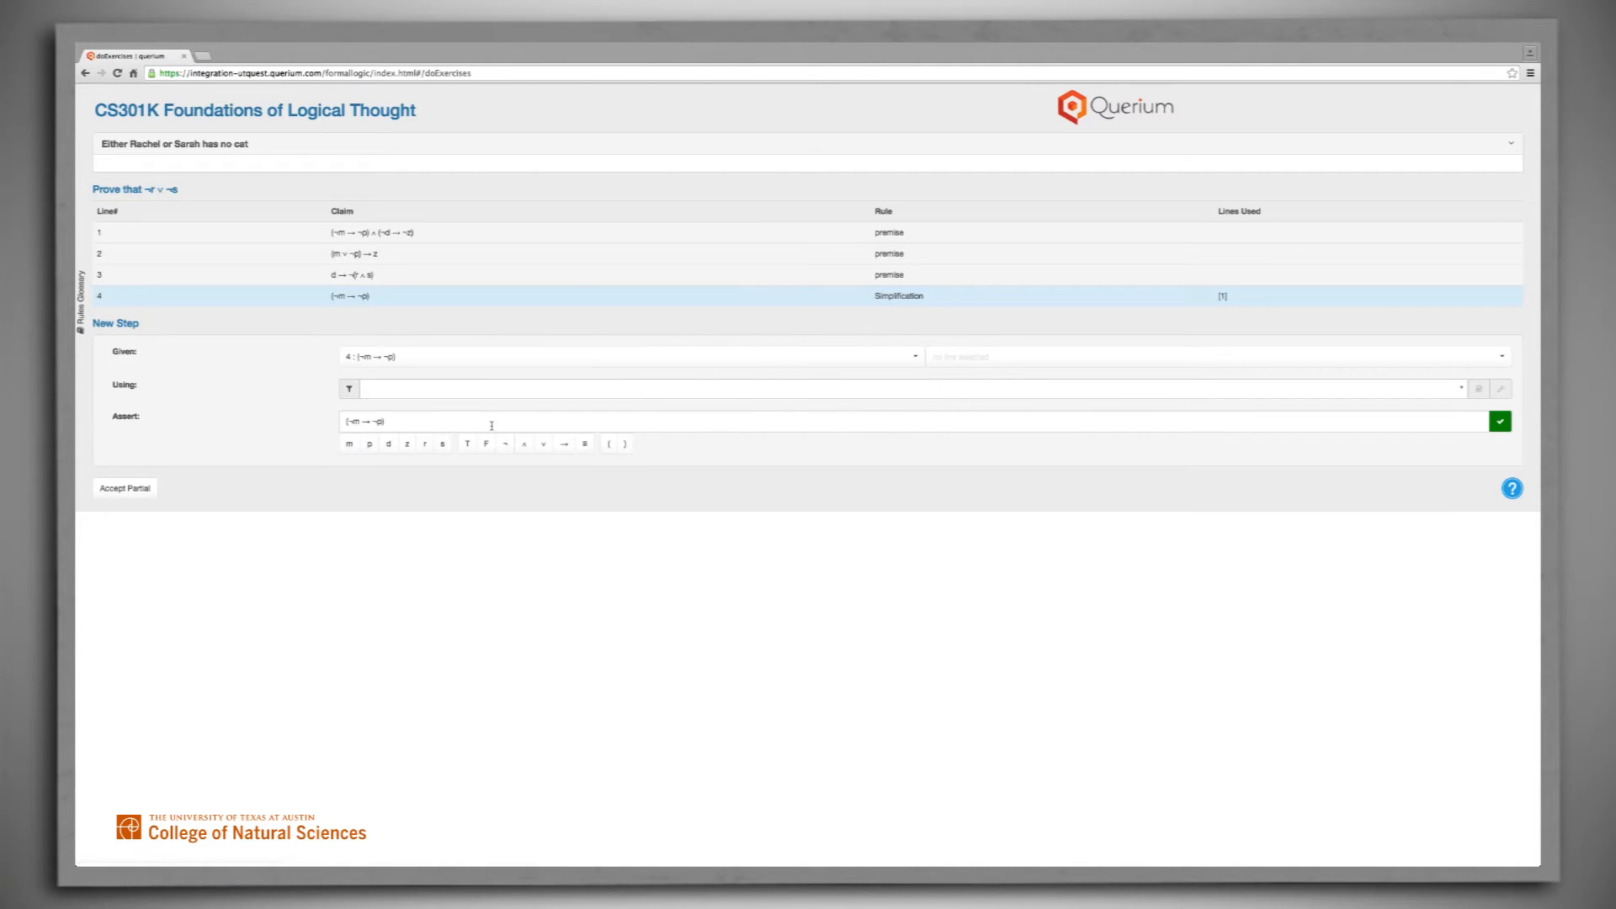
pyautogui.click(442, 392)
pyautogui.write('c')
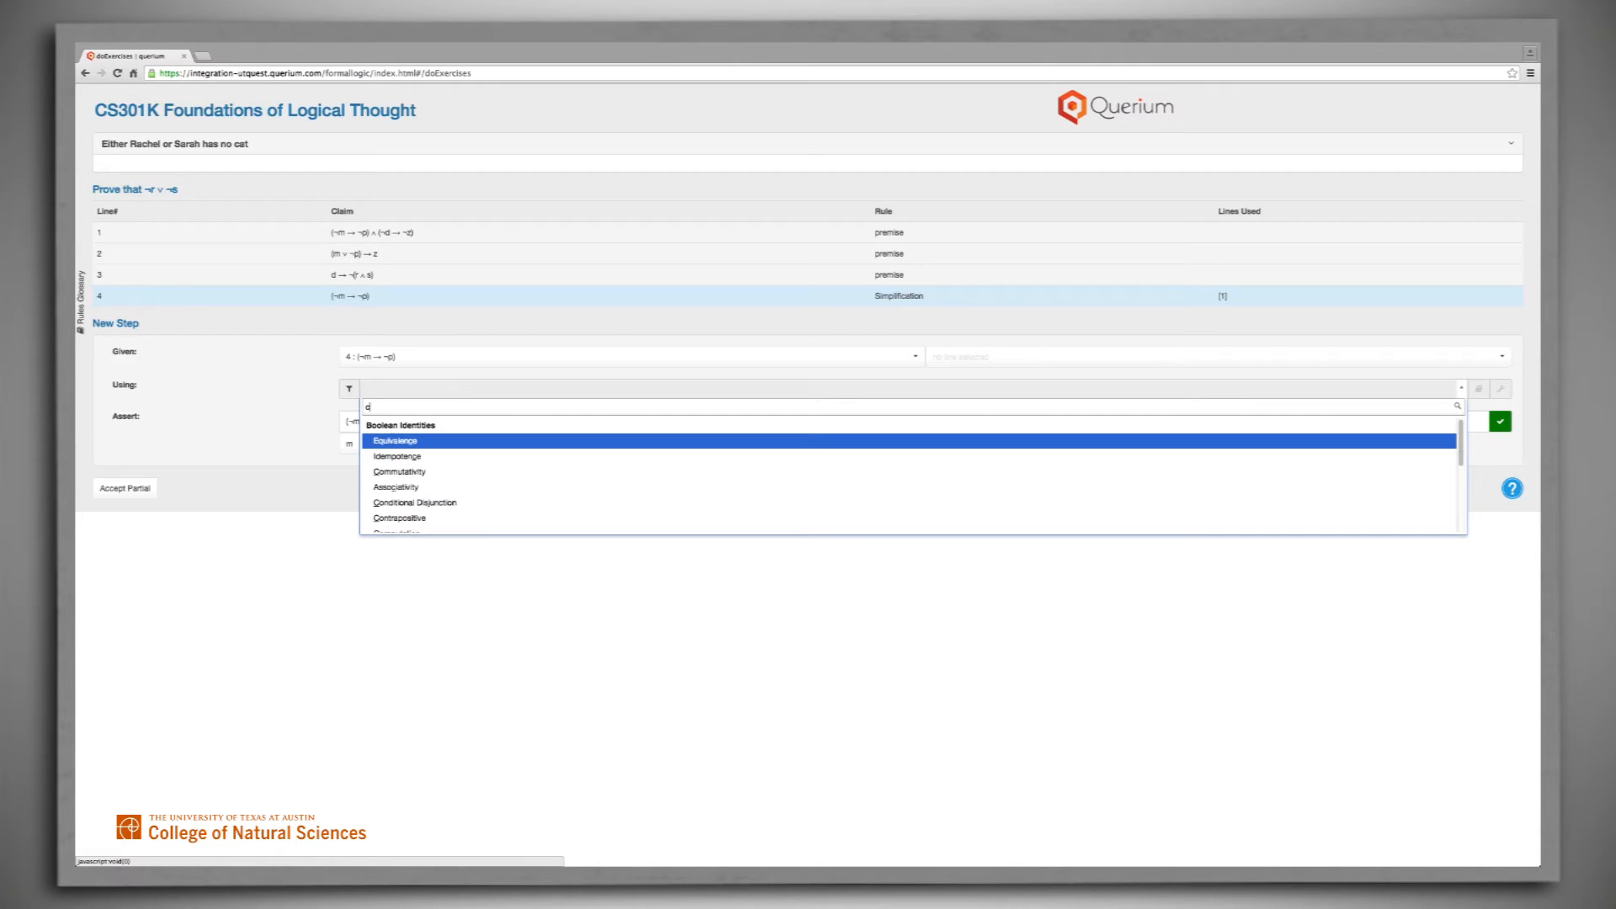
pyautogui.click(450, 504)
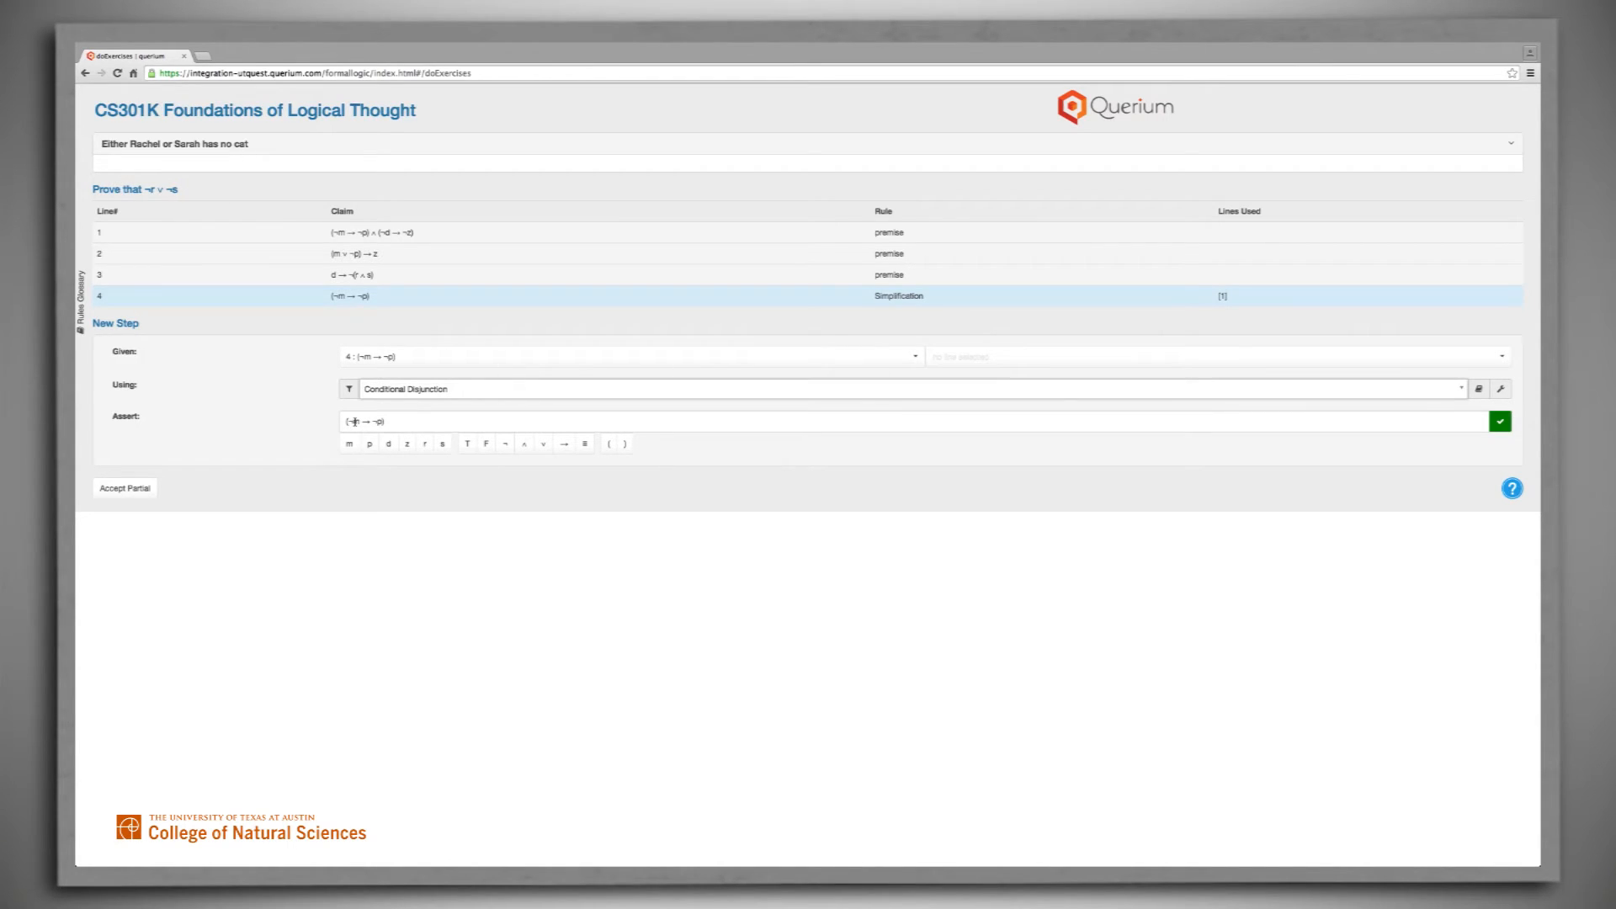
# - Change the assertion to (¬¬m ∨ ¬p) and submit the step
pyautogui.click(355, 421)
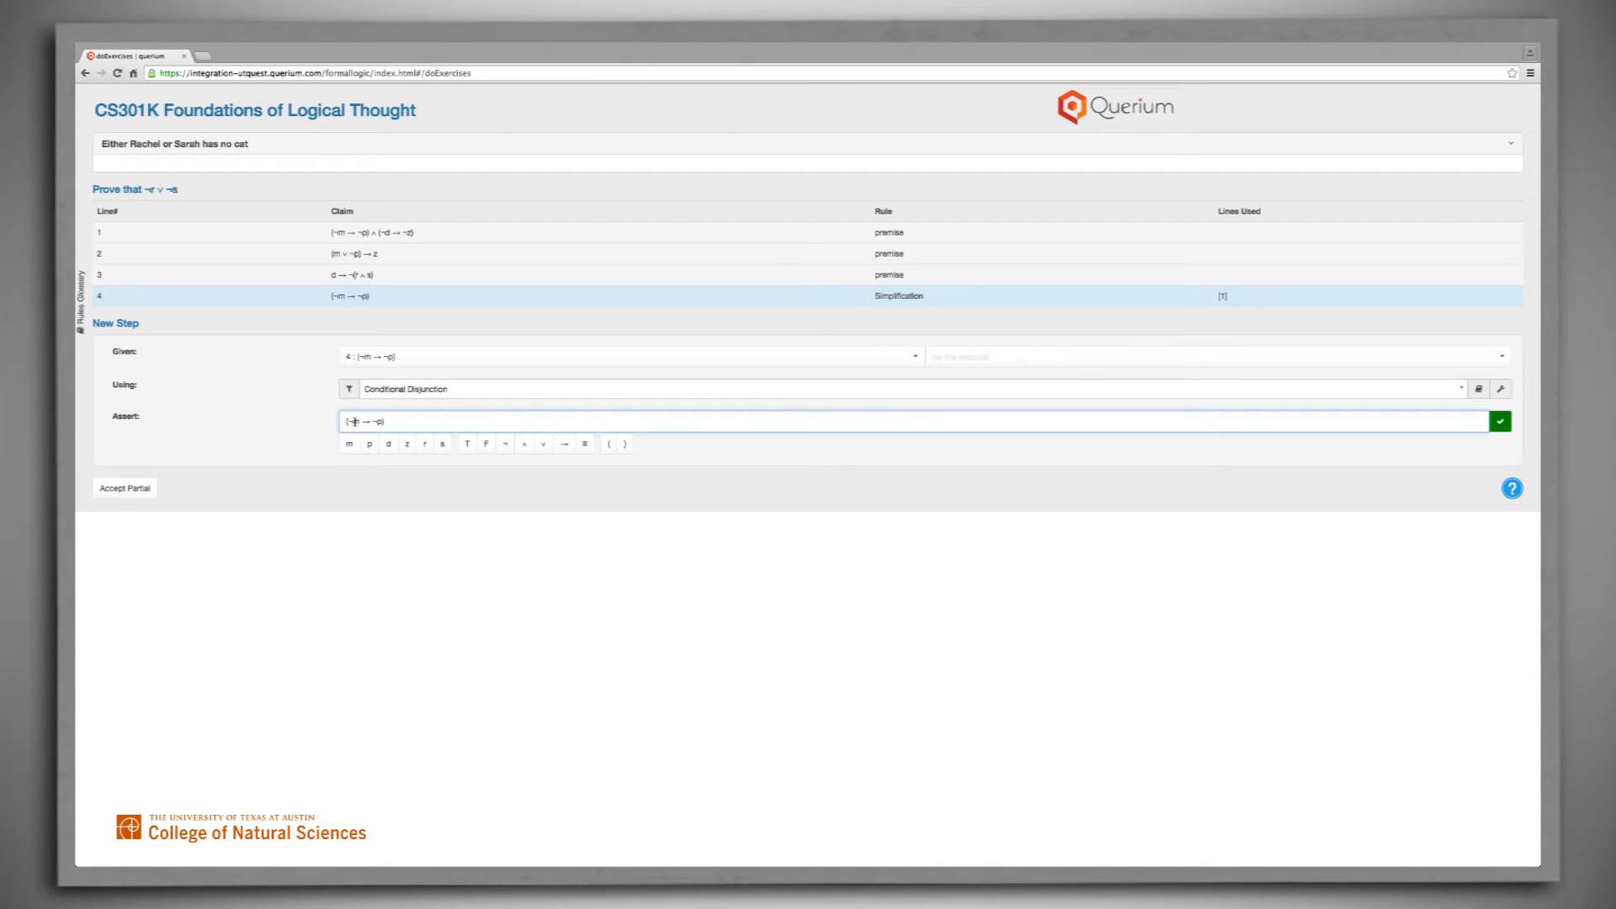
pyautogui.click(505, 444)
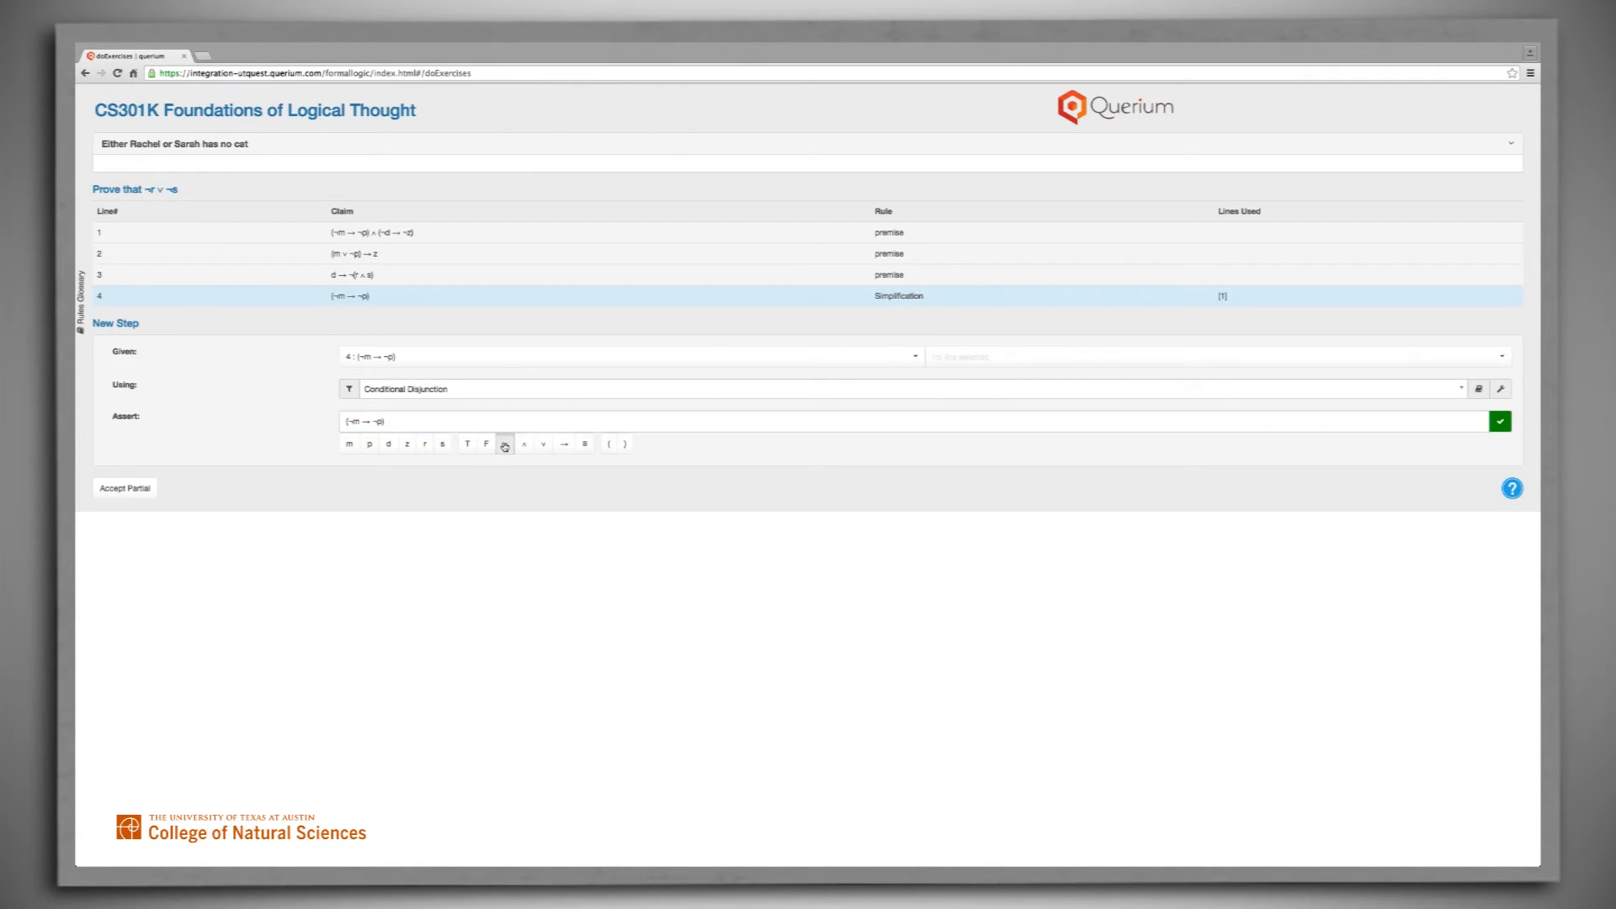
pyautogui.doubleClick(373, 422)
pyautogui.press('BackSpace')
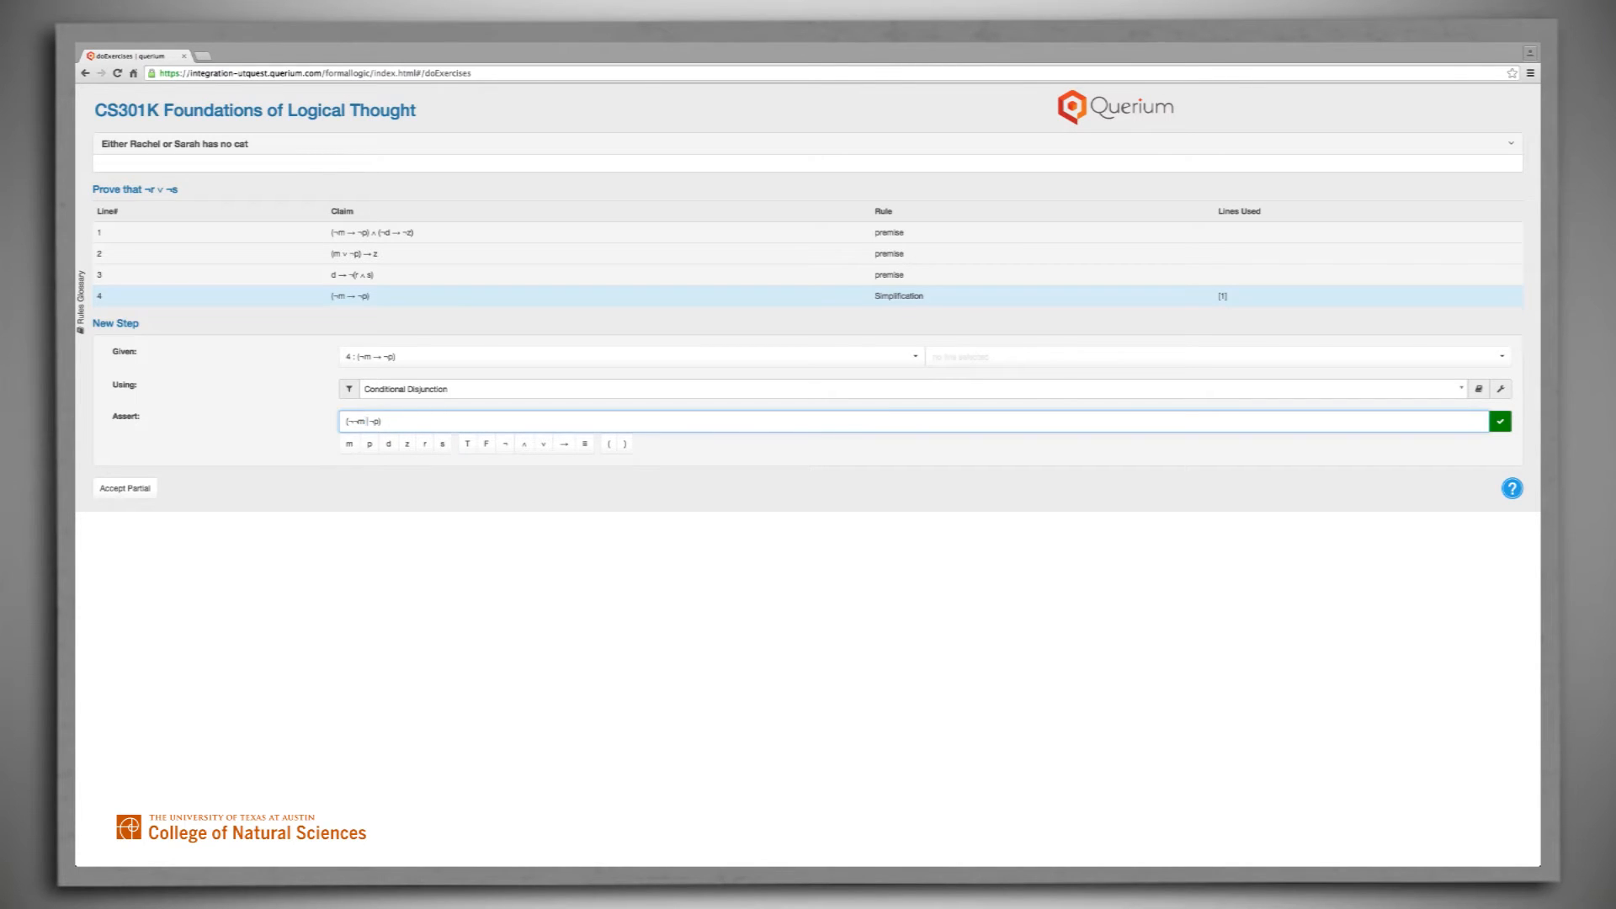
pyautogui.click(545, 446)
pyautogui.click(1500, 423)
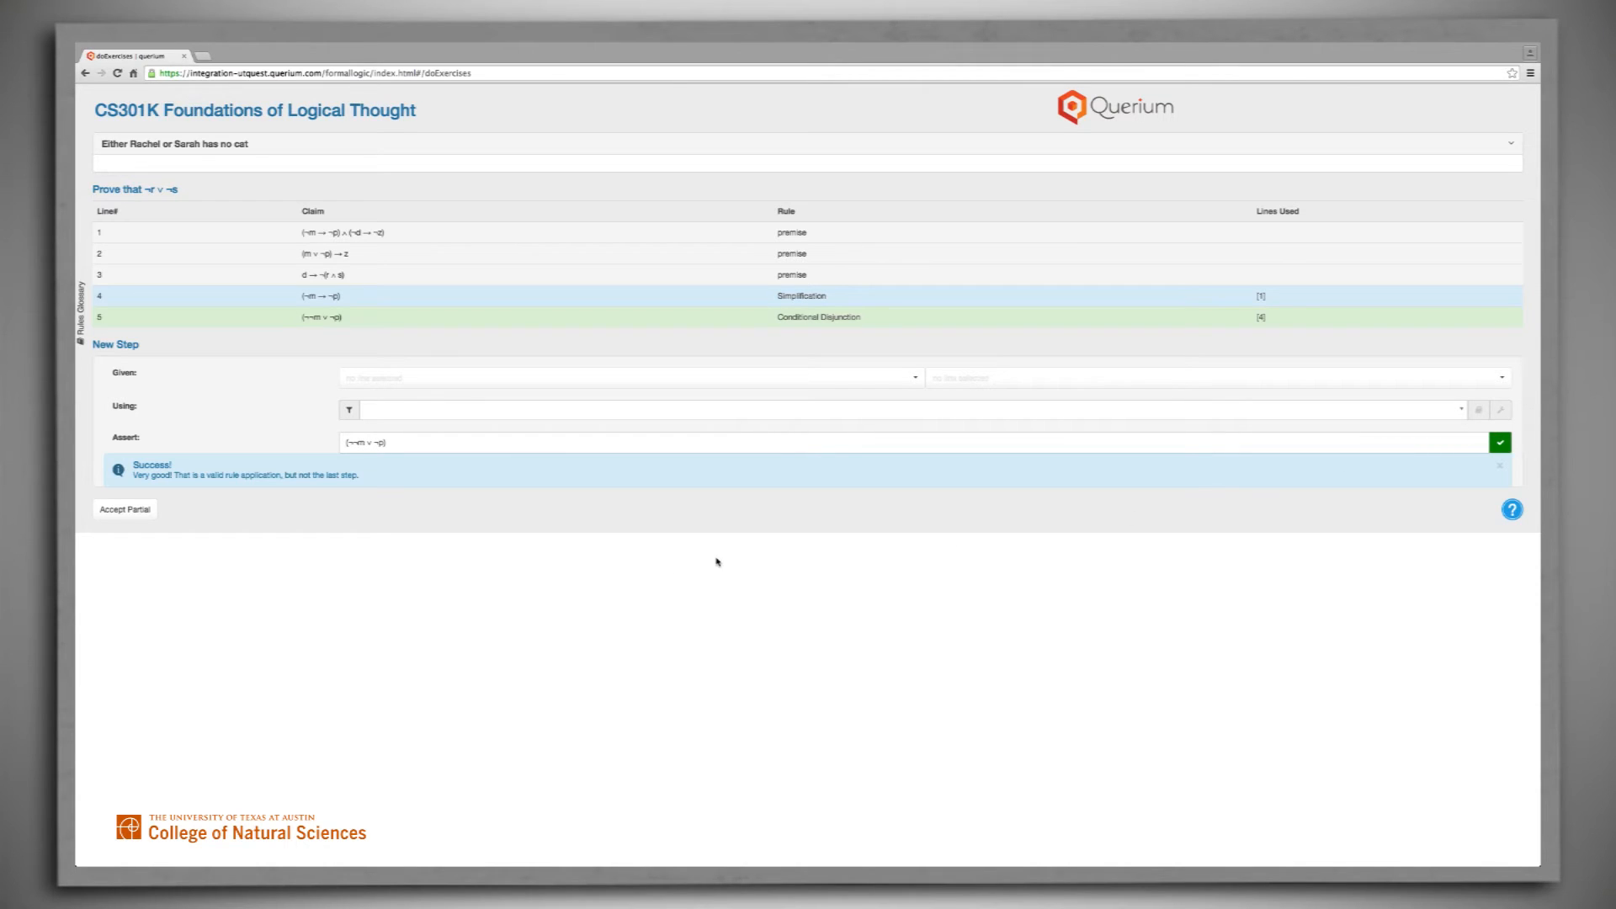
# - Set up a new step with line 5 as the given line and Double Negation as the rule
pyautogui.click(352, 446)
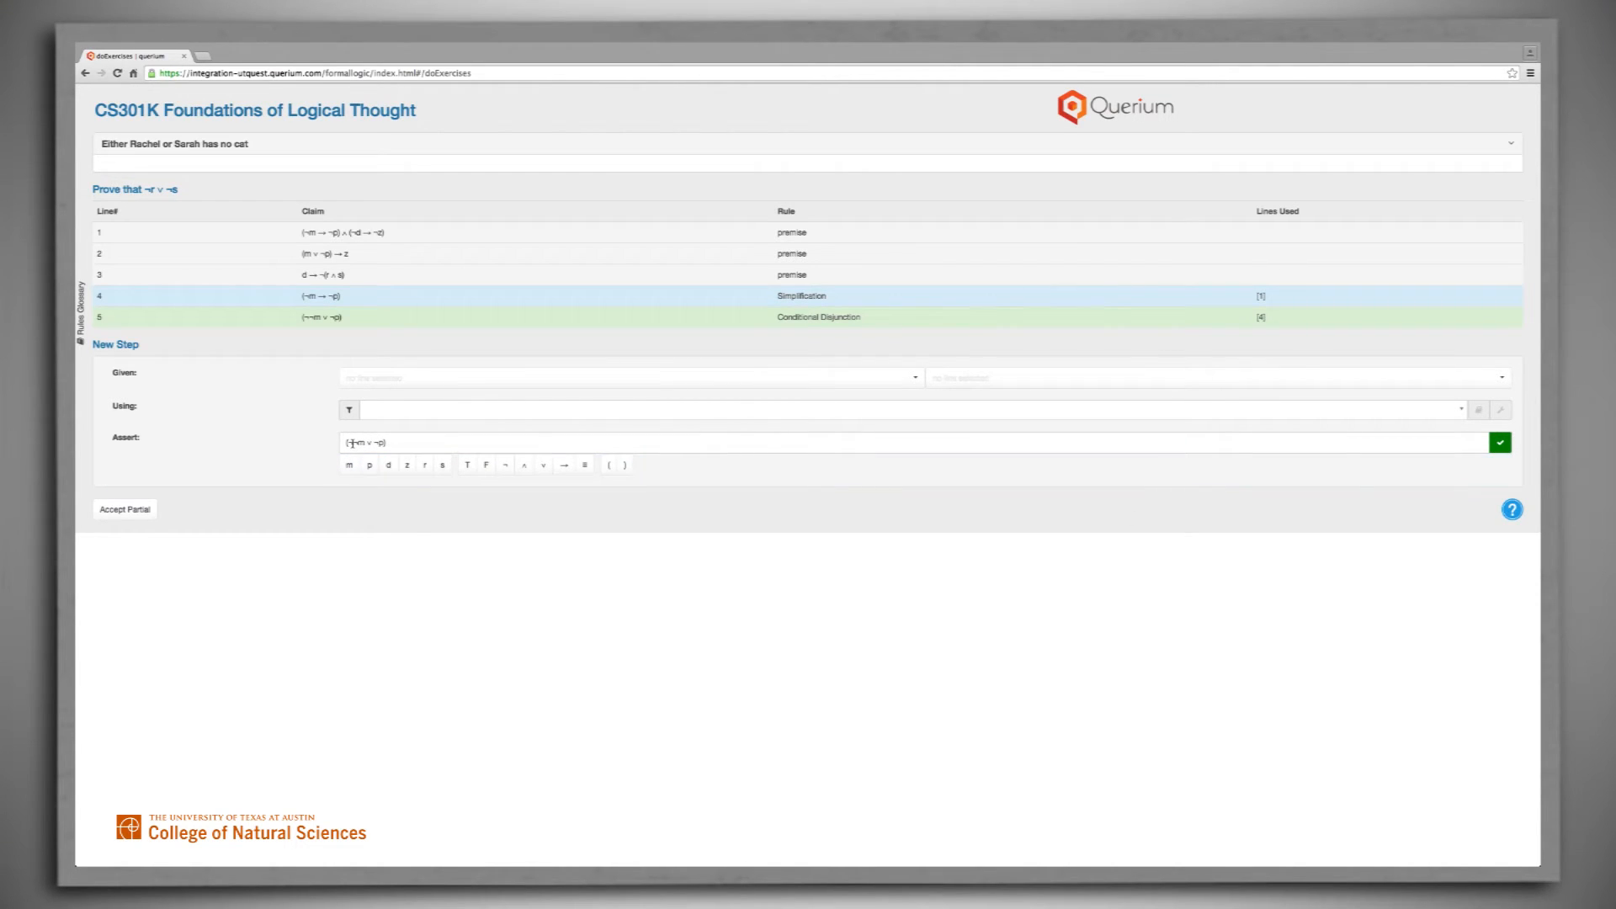
pyautogui.click(914, 381)
pyautogui.click(695, 460)
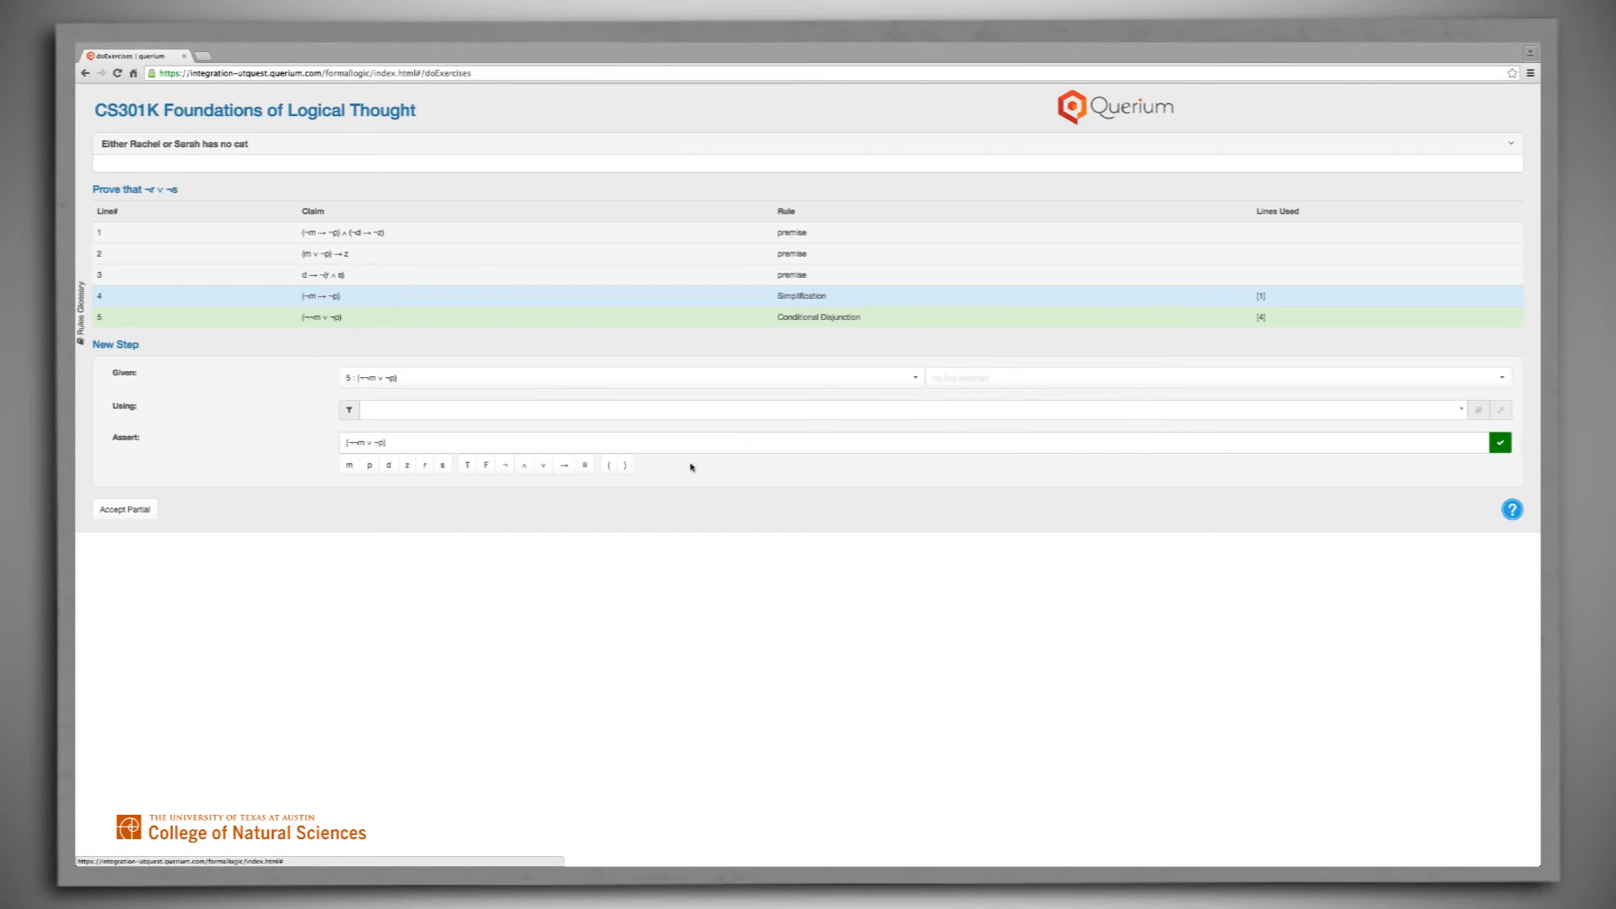
pyautogui.click(623, 411)
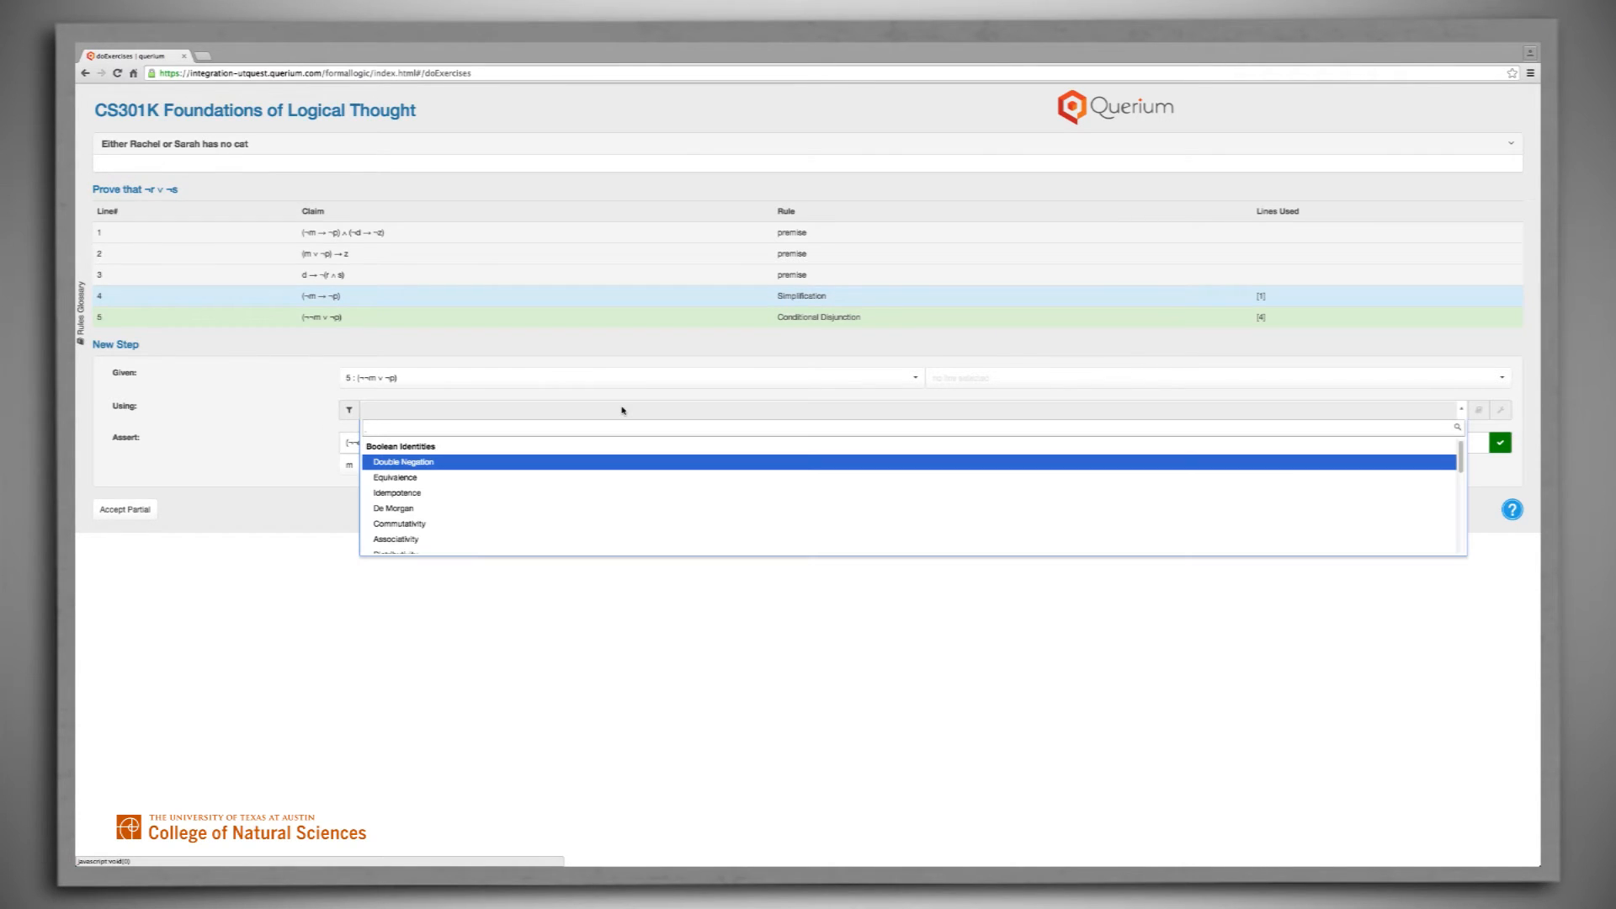
pyautogui.write('dou')
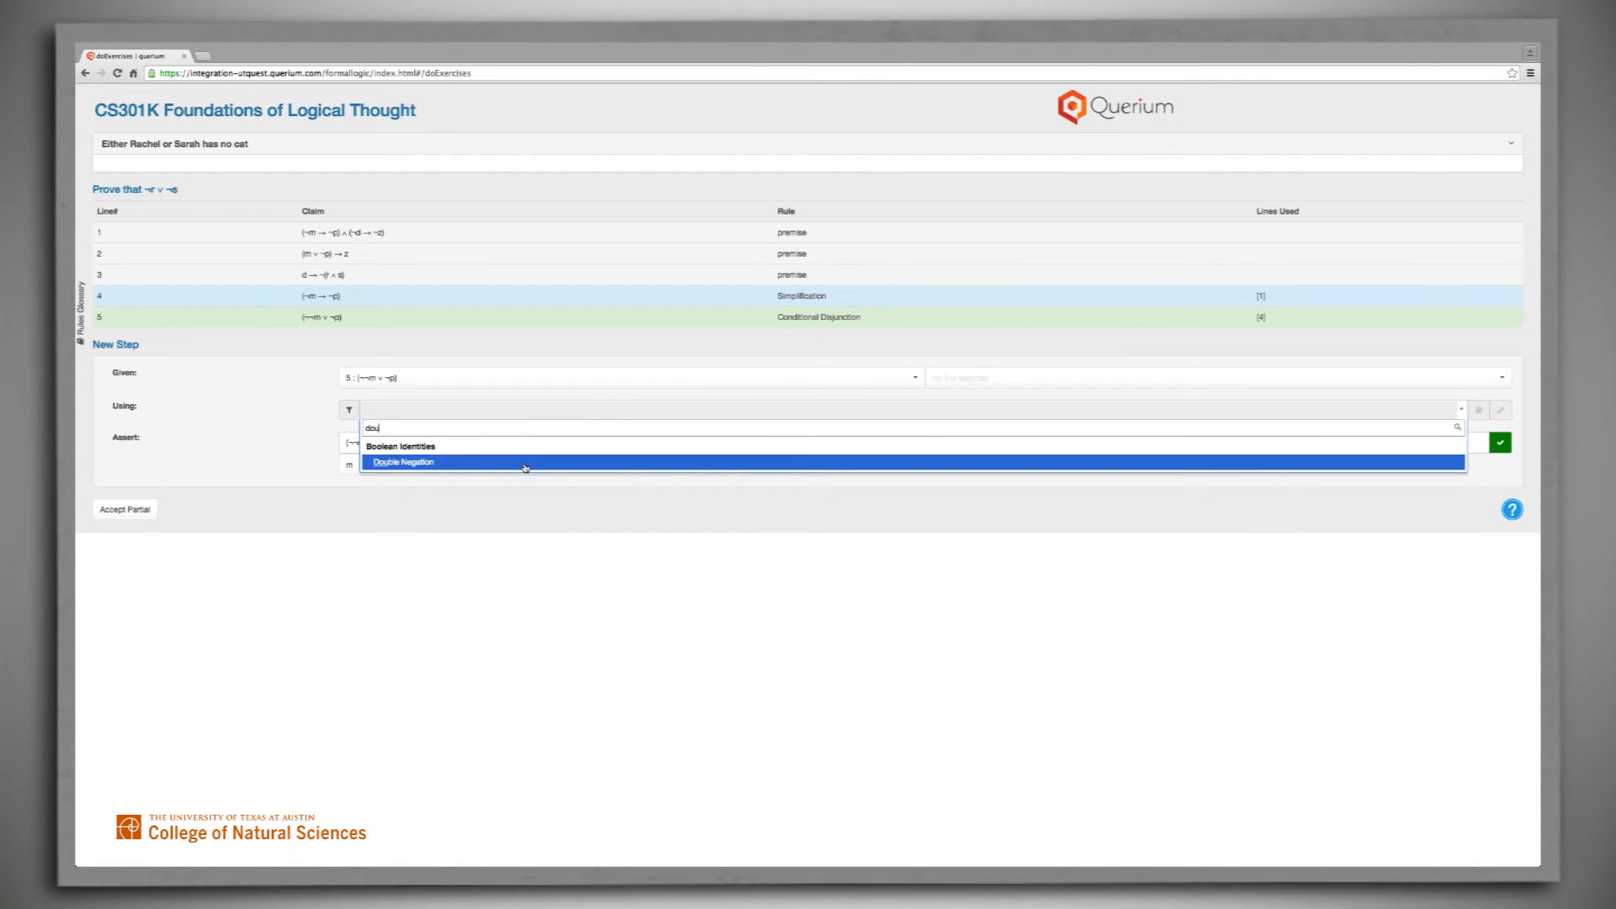
pyautogui.click(526, 468)
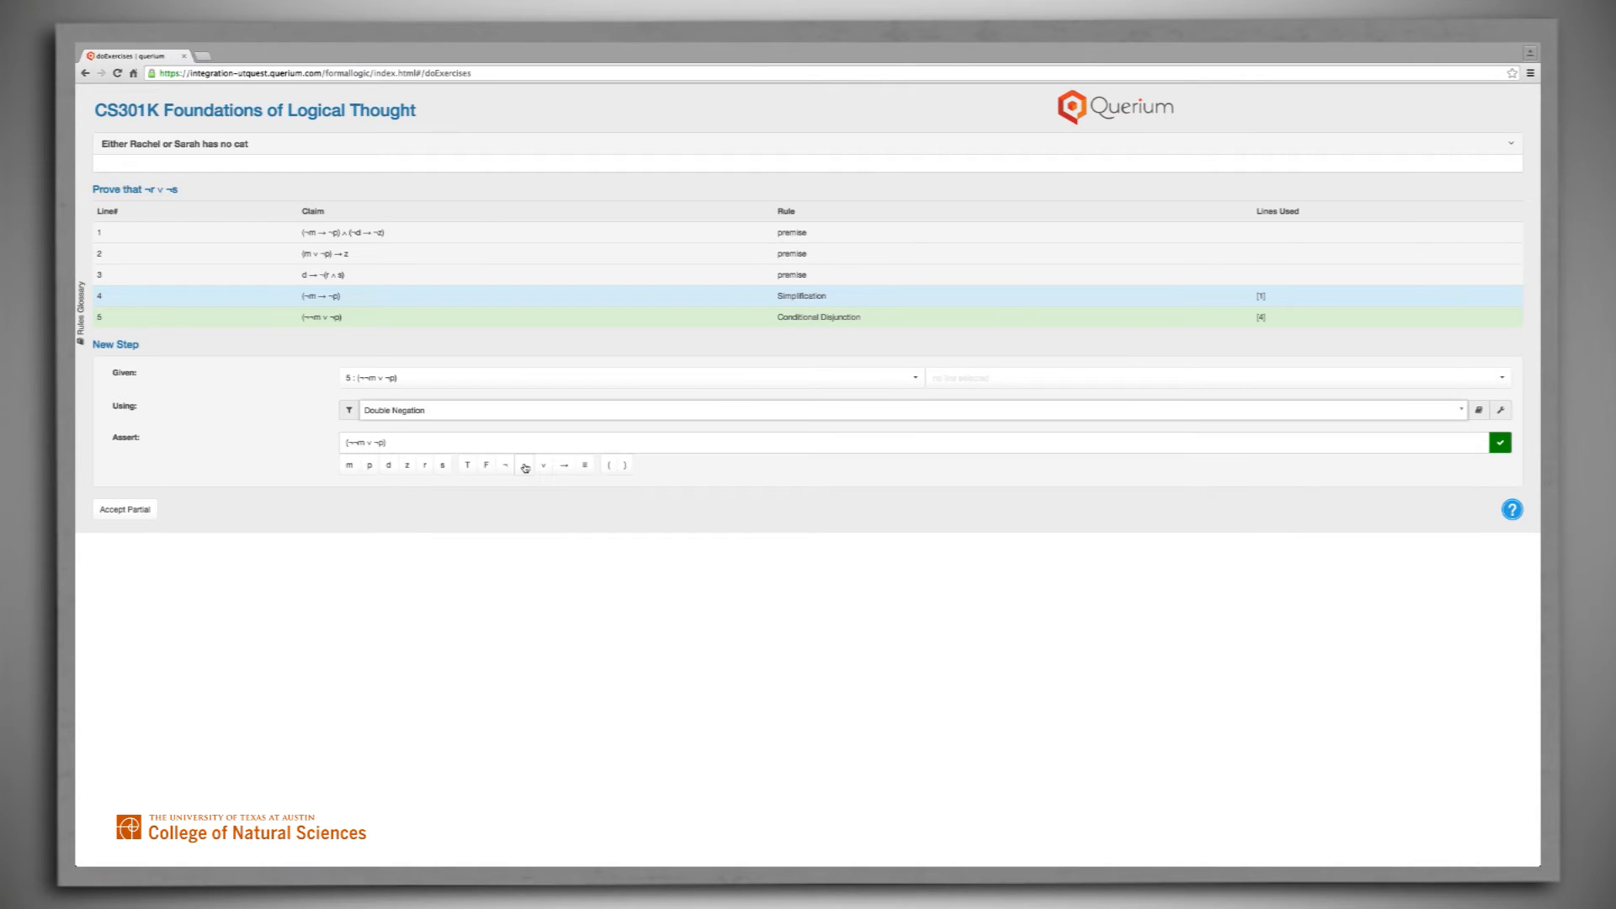
# - Remove both negations before m so the assertion is (m ∨ ¬p), and submit the step
pyautogui.click(357, 442)
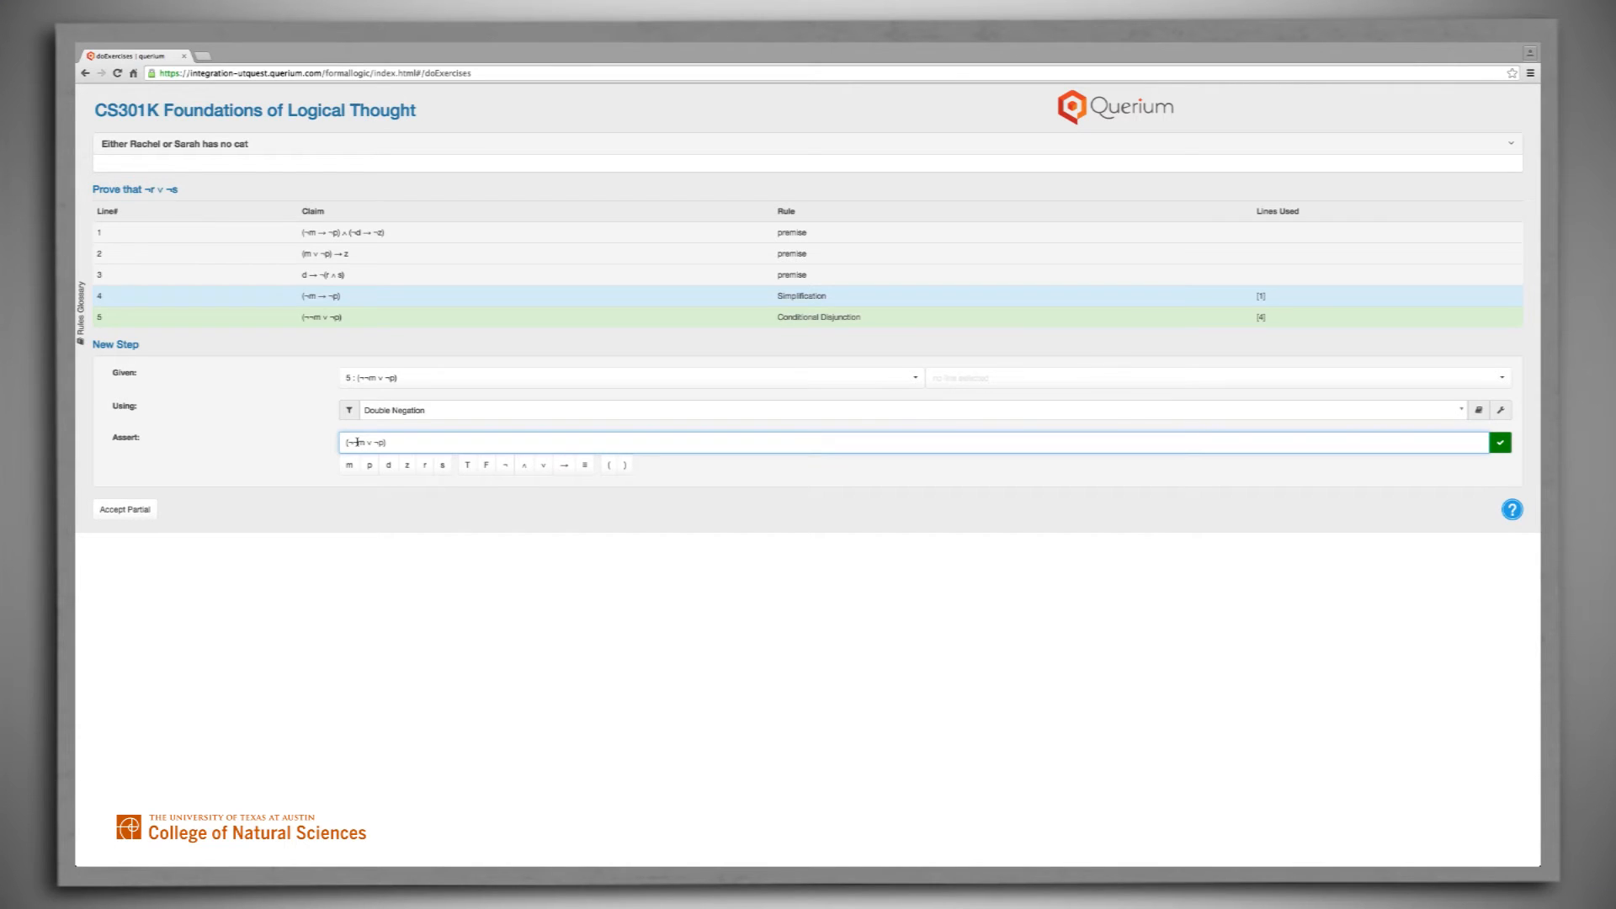
pyautogui.press('BackSpace')
pyautogui.press('BackSpace')
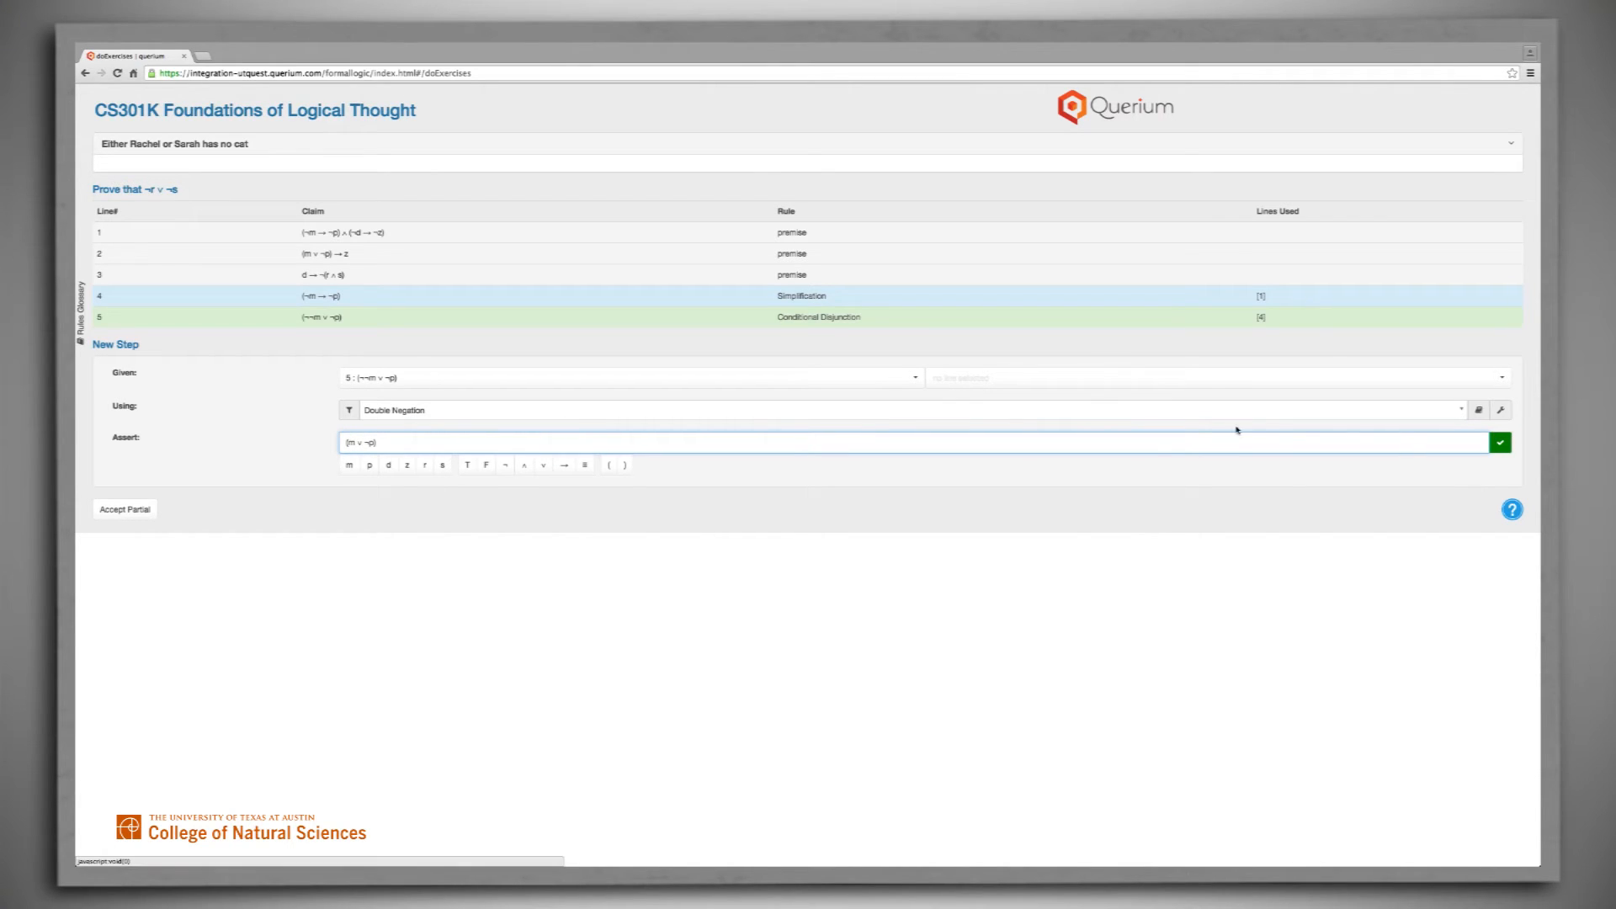
pyautogui.click(1507, 444)
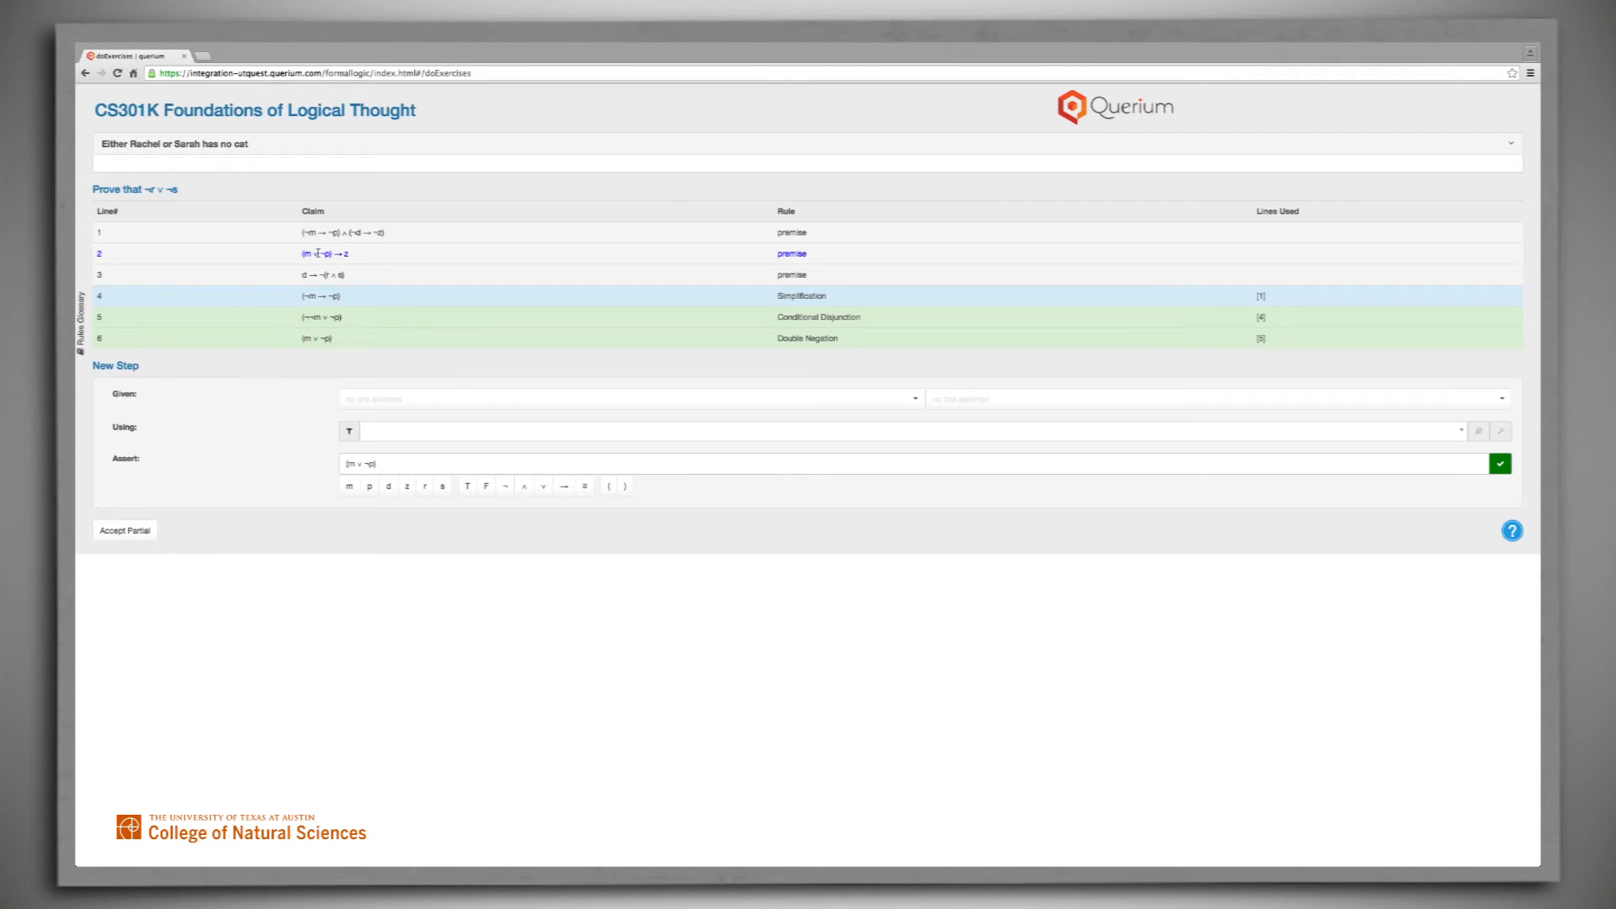
# - Set up a new step with lines 2 and 6 as the given lines and Modus Ponens as the rule
pyautogui.click(921, 401)
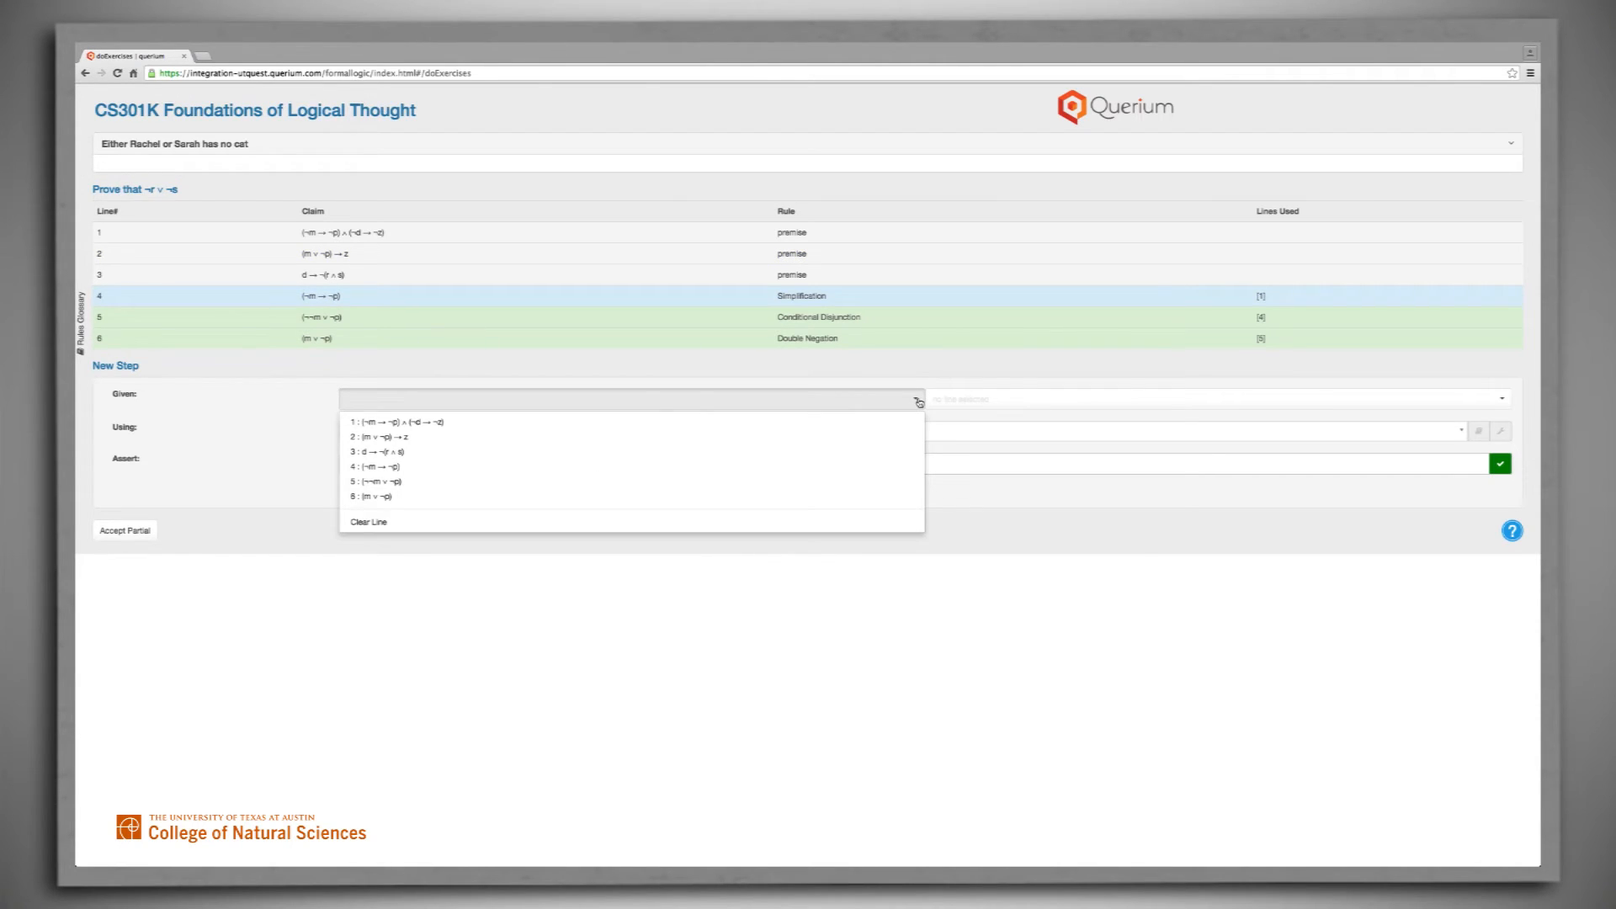
pyautogui.click(419, 439)
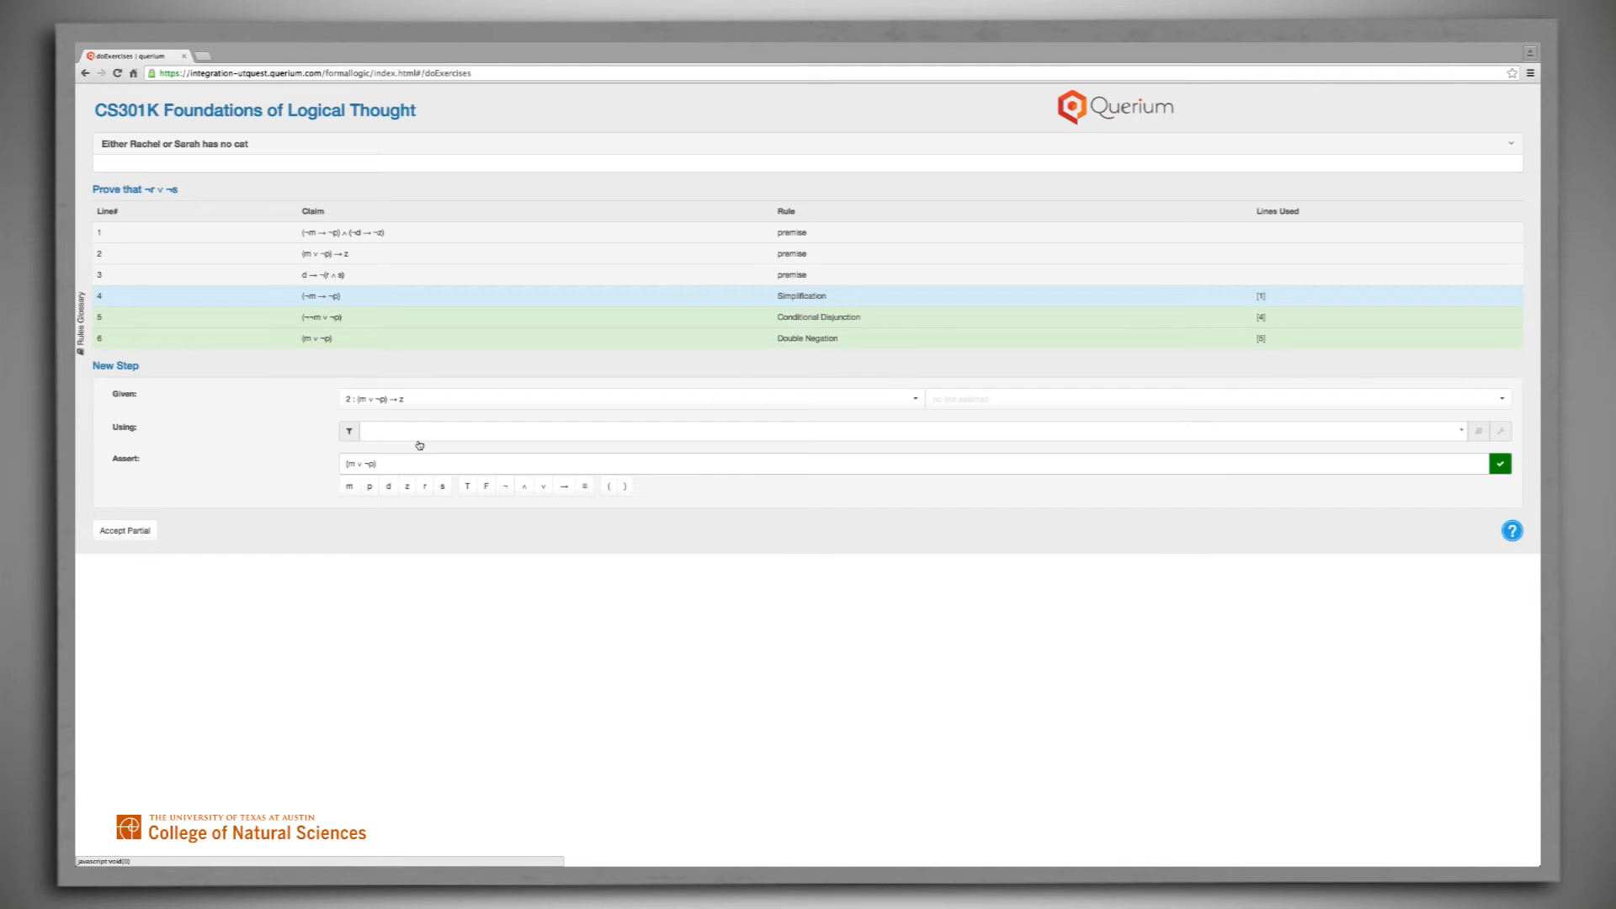
pyautogui.click(1505, 401)
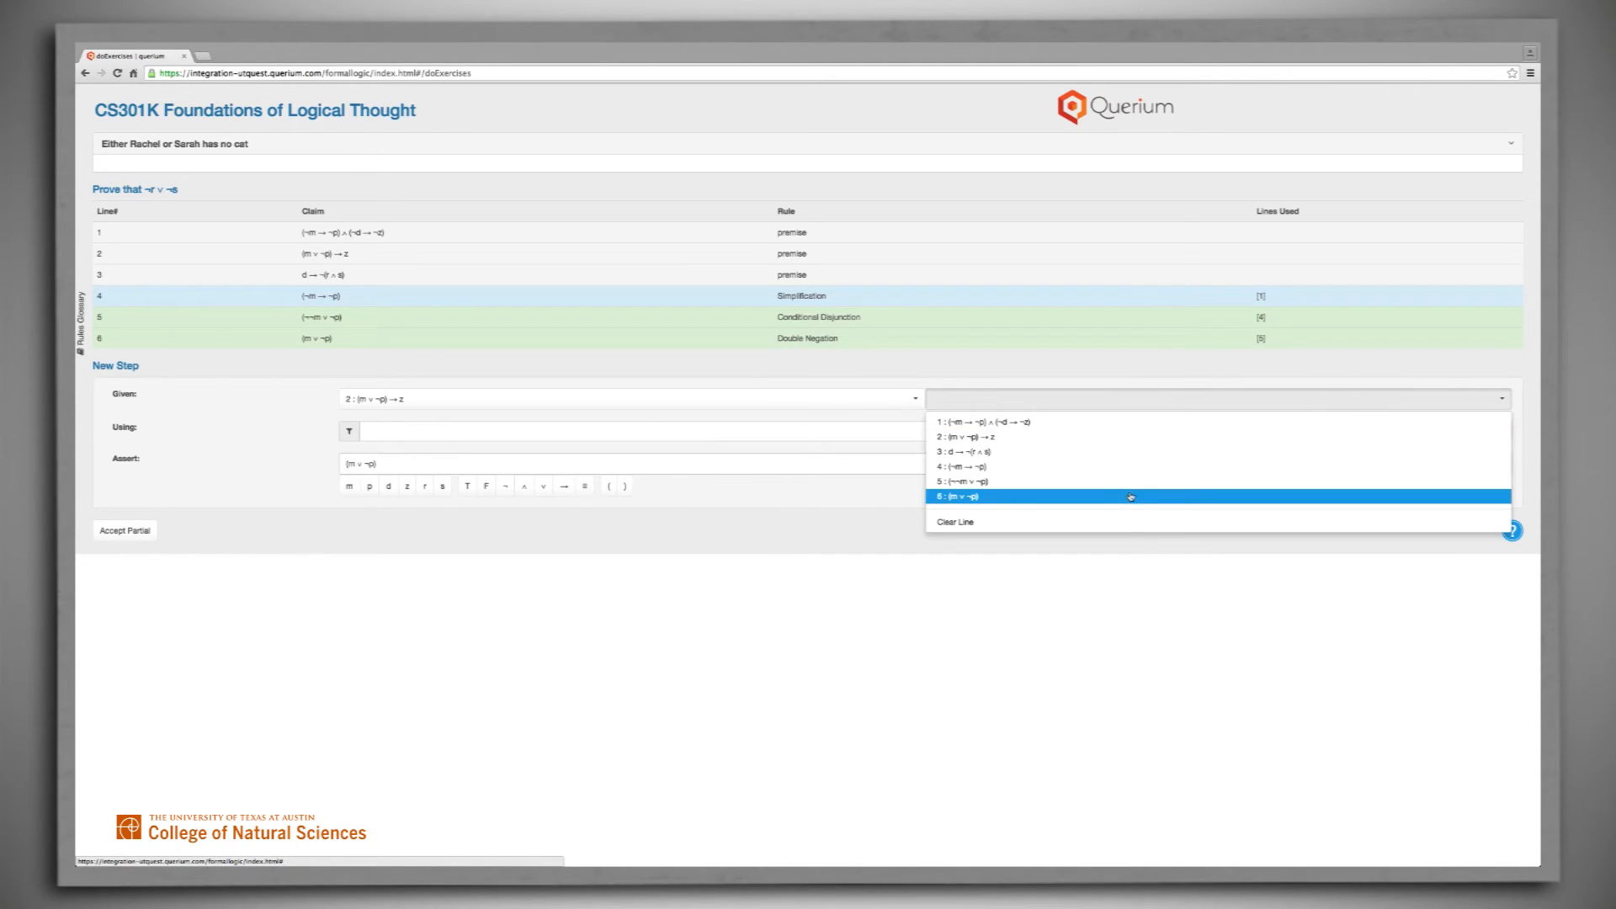
pyautogui.click(1112, 497)
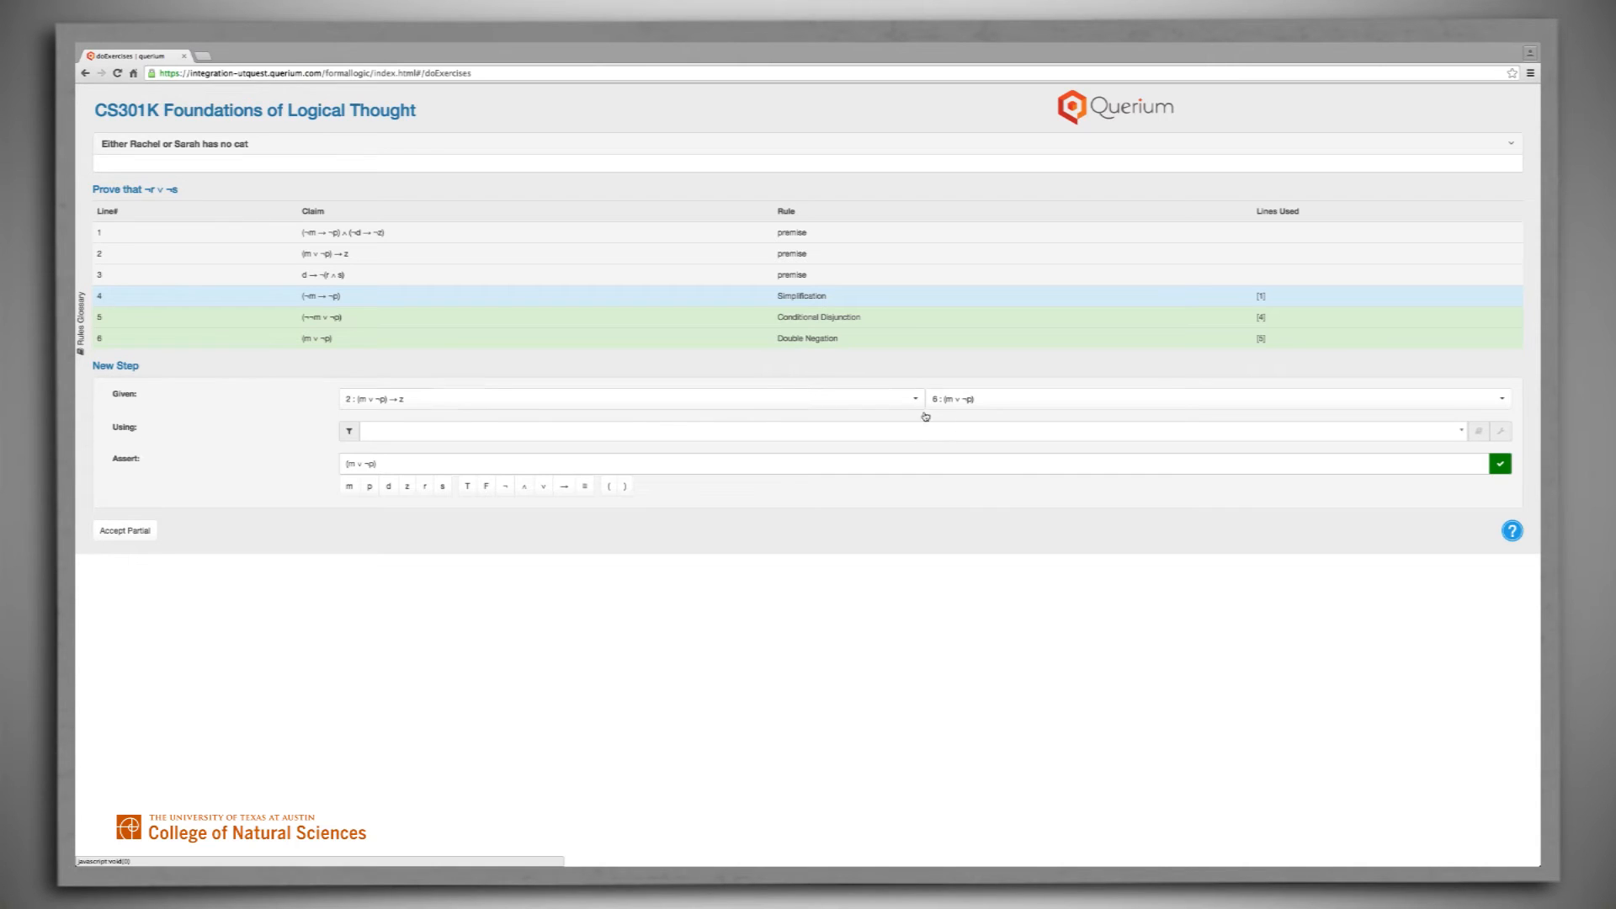
pyautogui.click(796, 433)
pyautogui.write('mod')
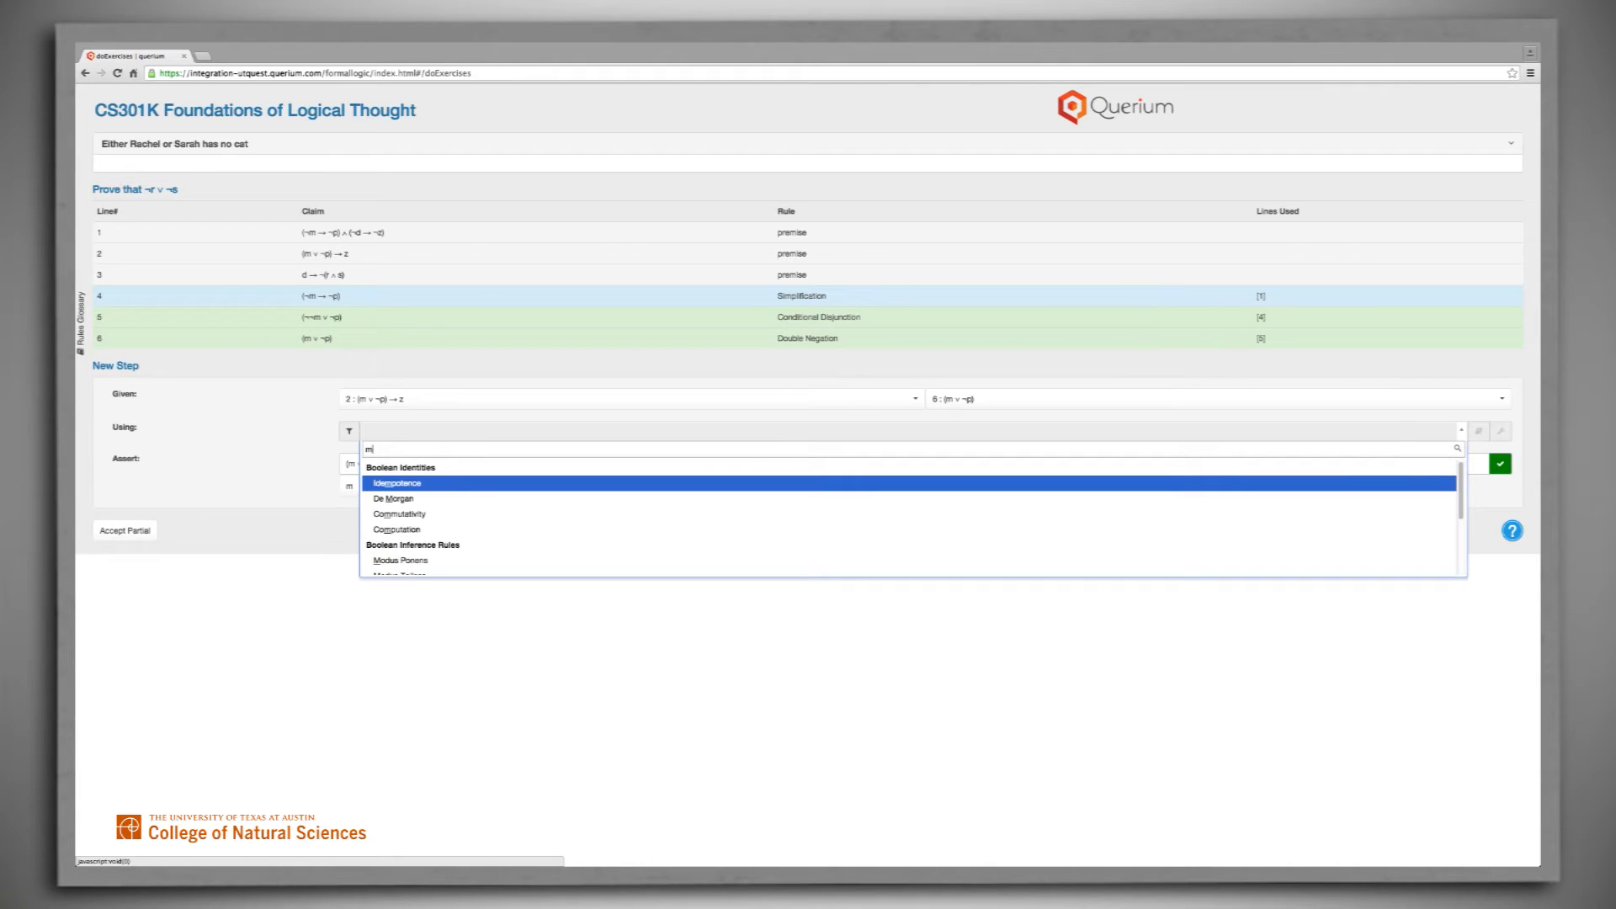
pyautogui.click(570, 485)
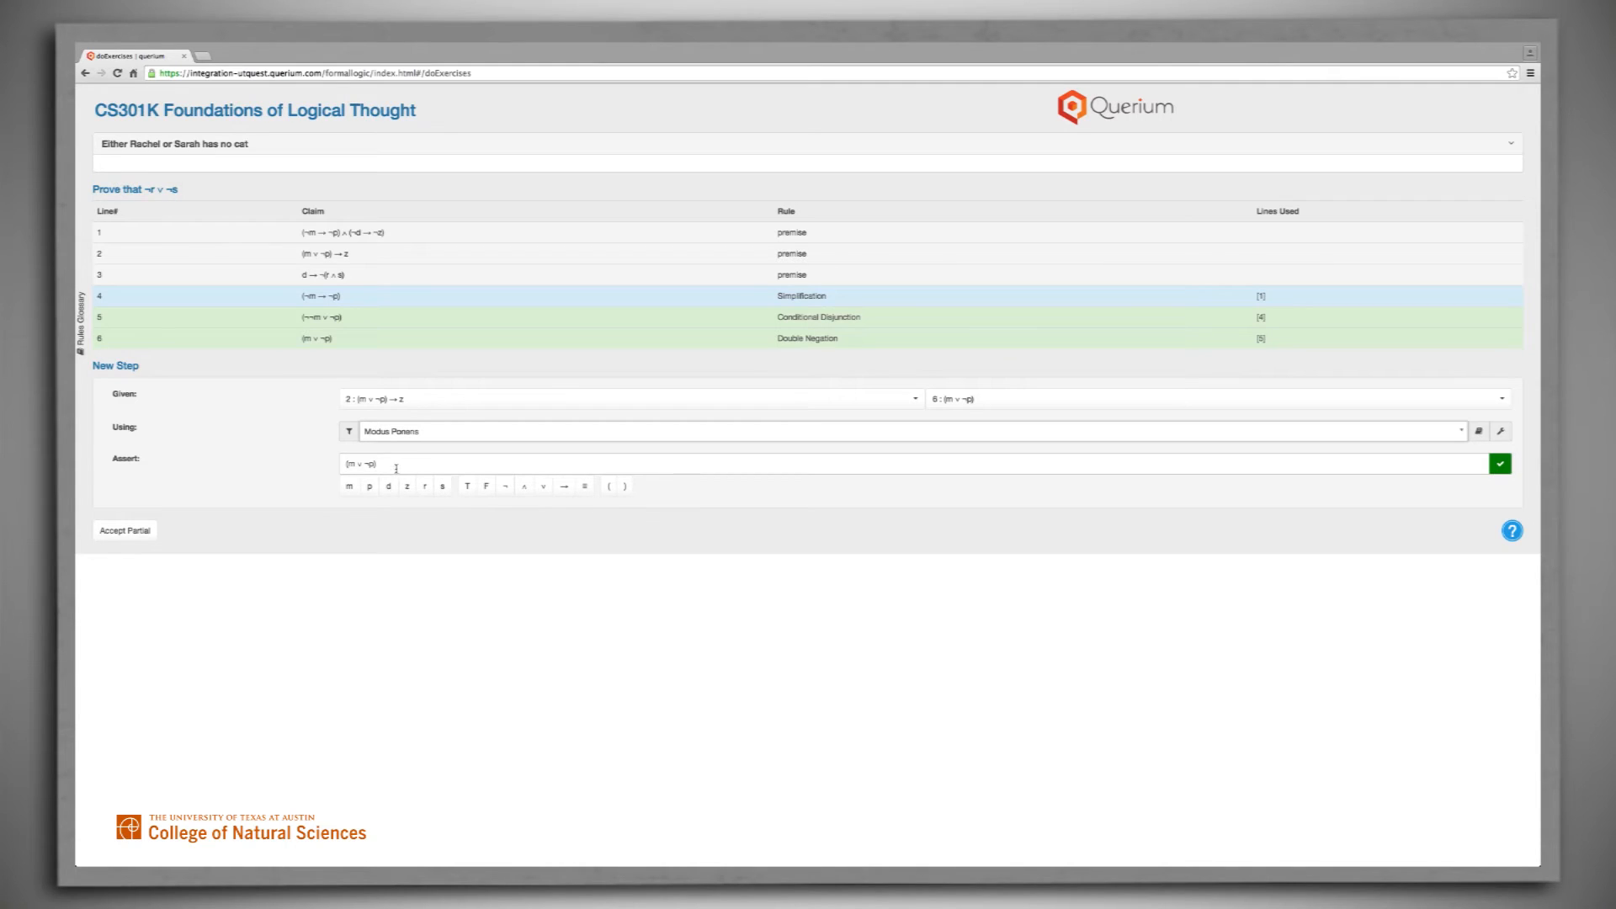
# - Replace the assertion with z and submit the step
pyautogui.press('Tab')
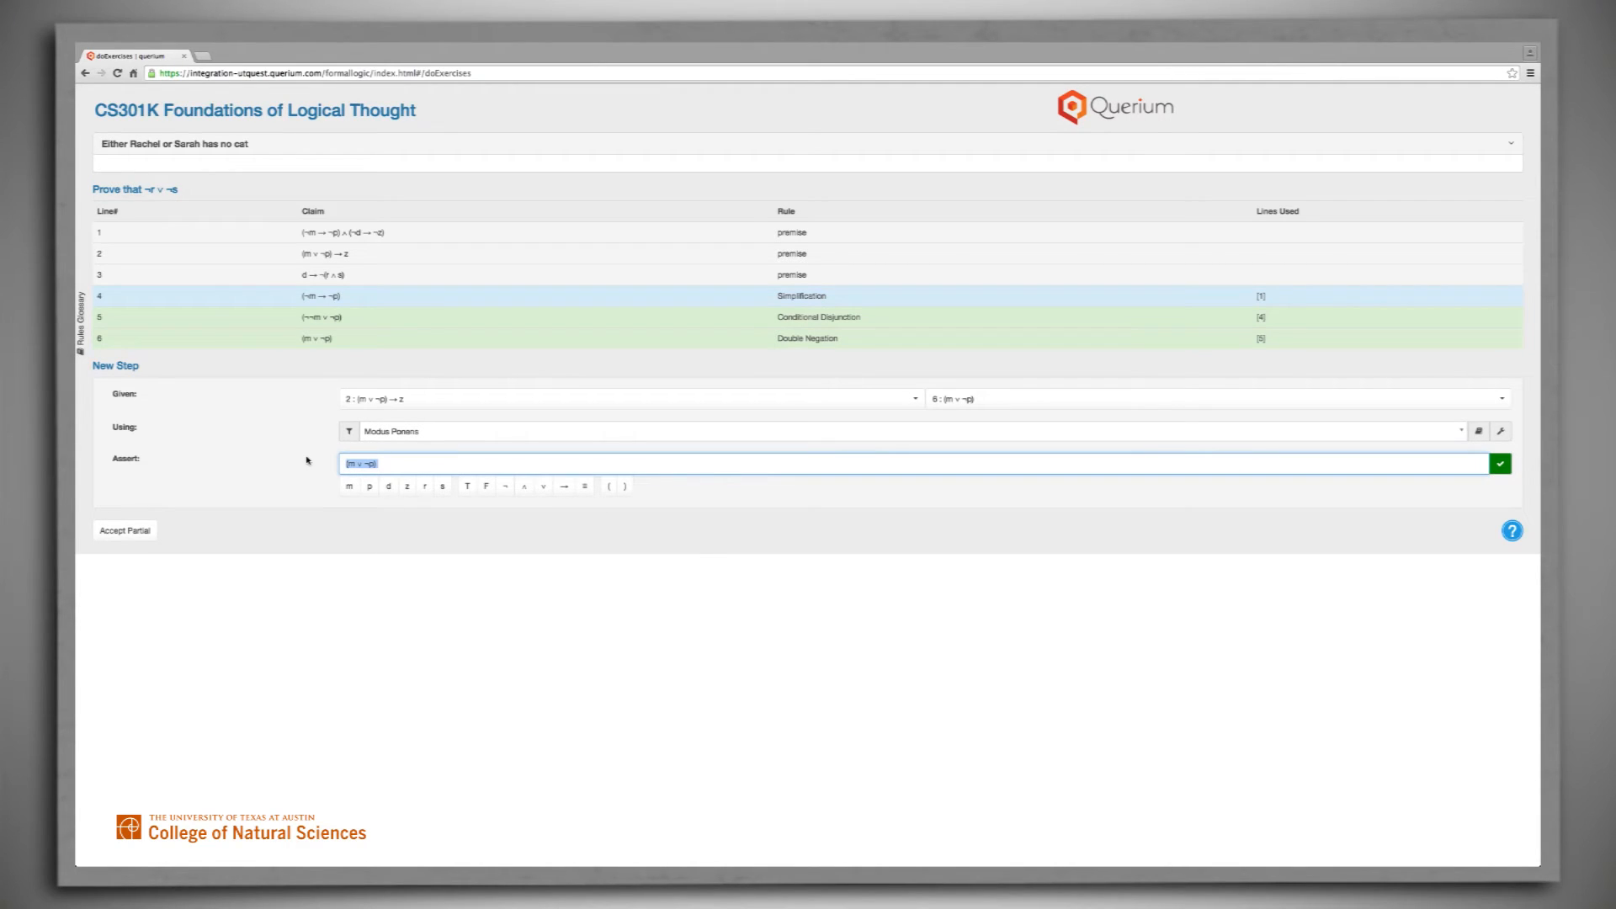
pyautogui.press('BackSpace')
pyautogui.click(411, 489)
pyautogui.click(1501, 464)
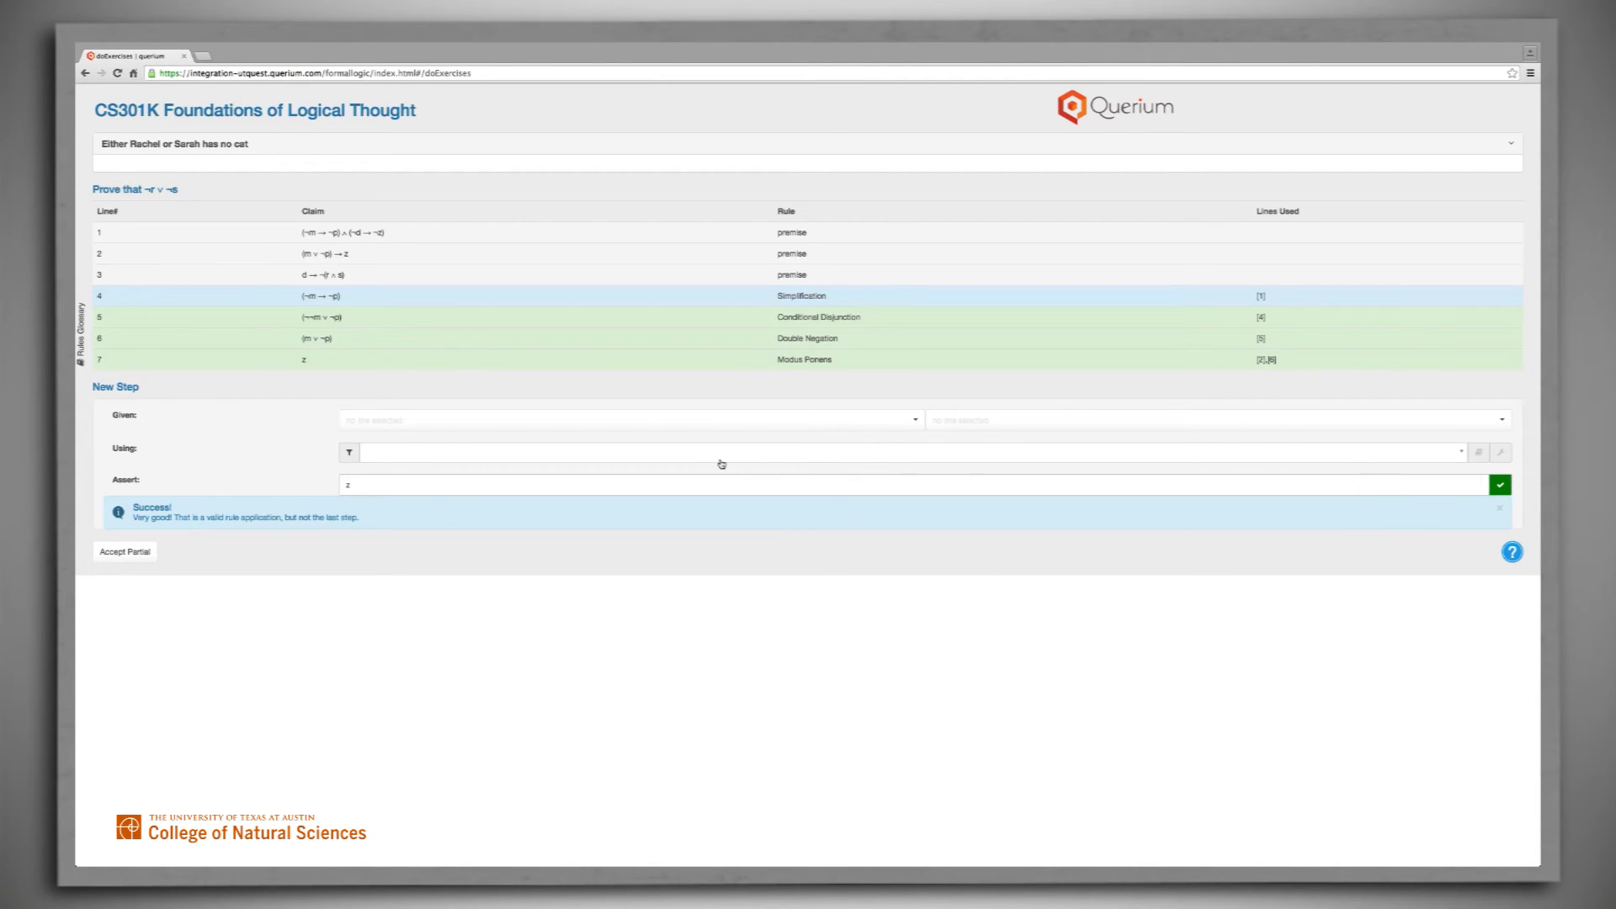
pyautogui.click(488, 476)
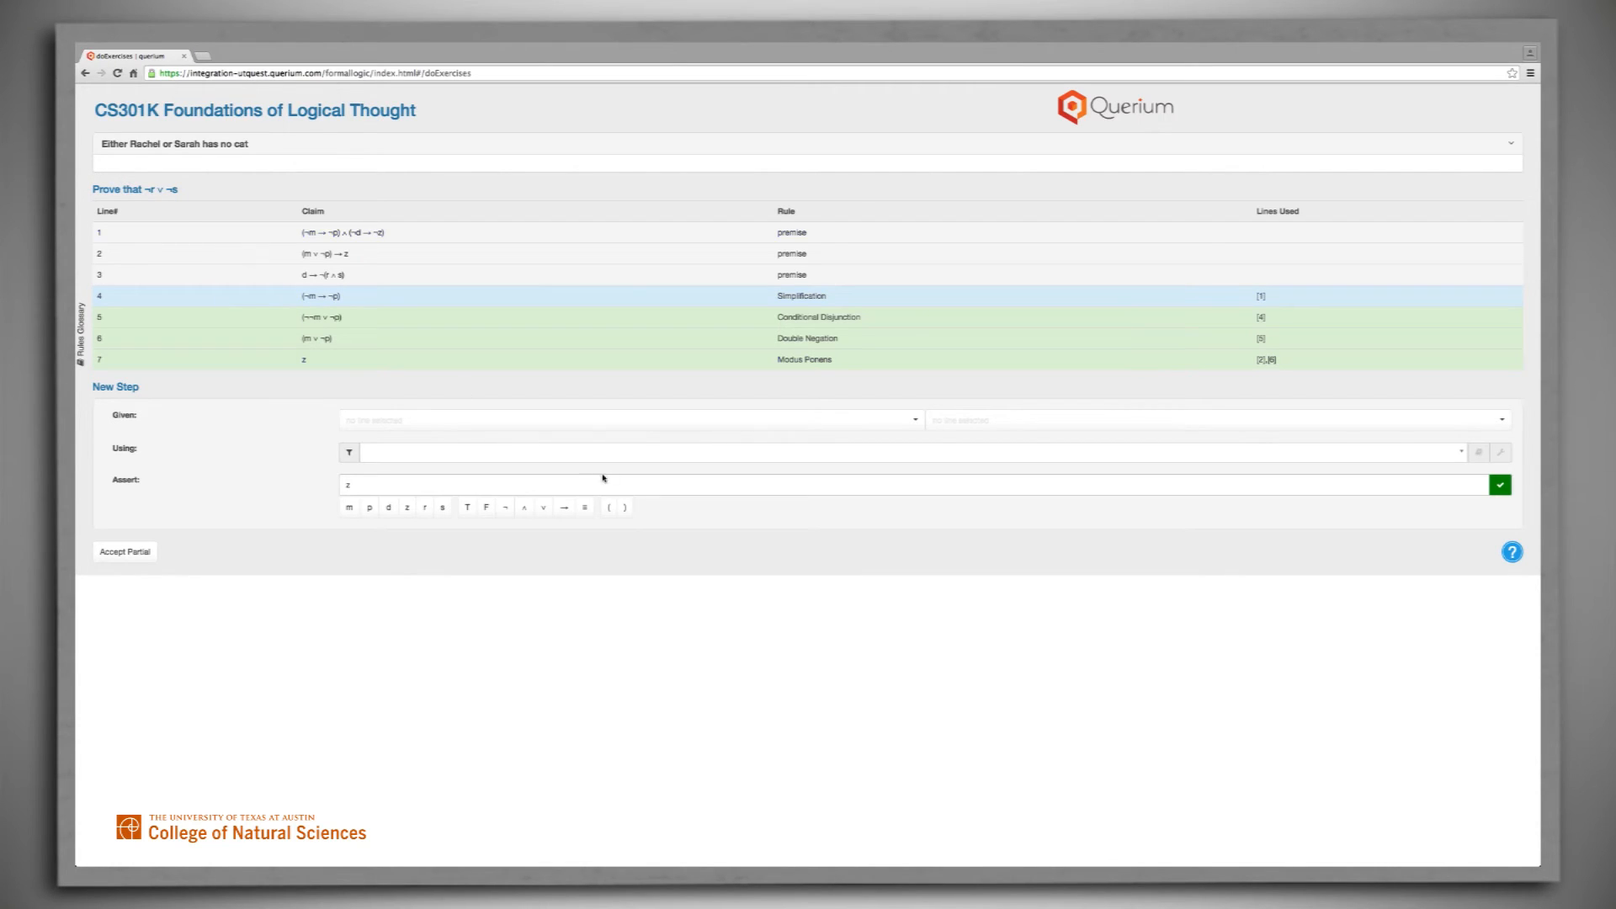
# - Set up a new step with line 1 as the given line and Simplification as the rule
pyautogui.click(916, 426)
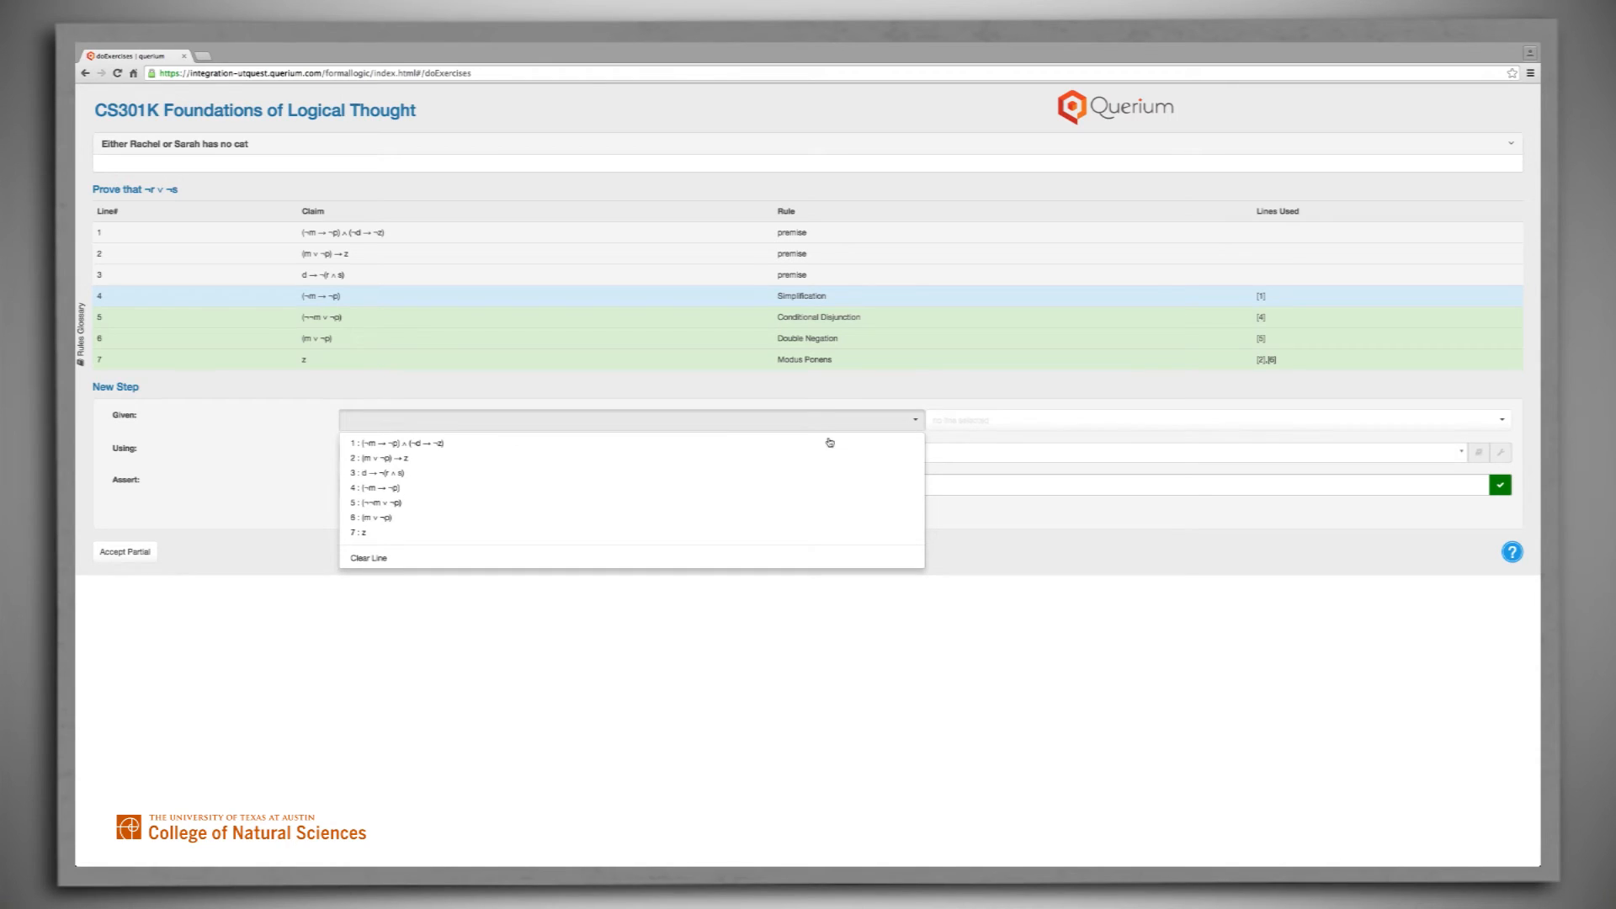
pyautogui.click(543, 443)
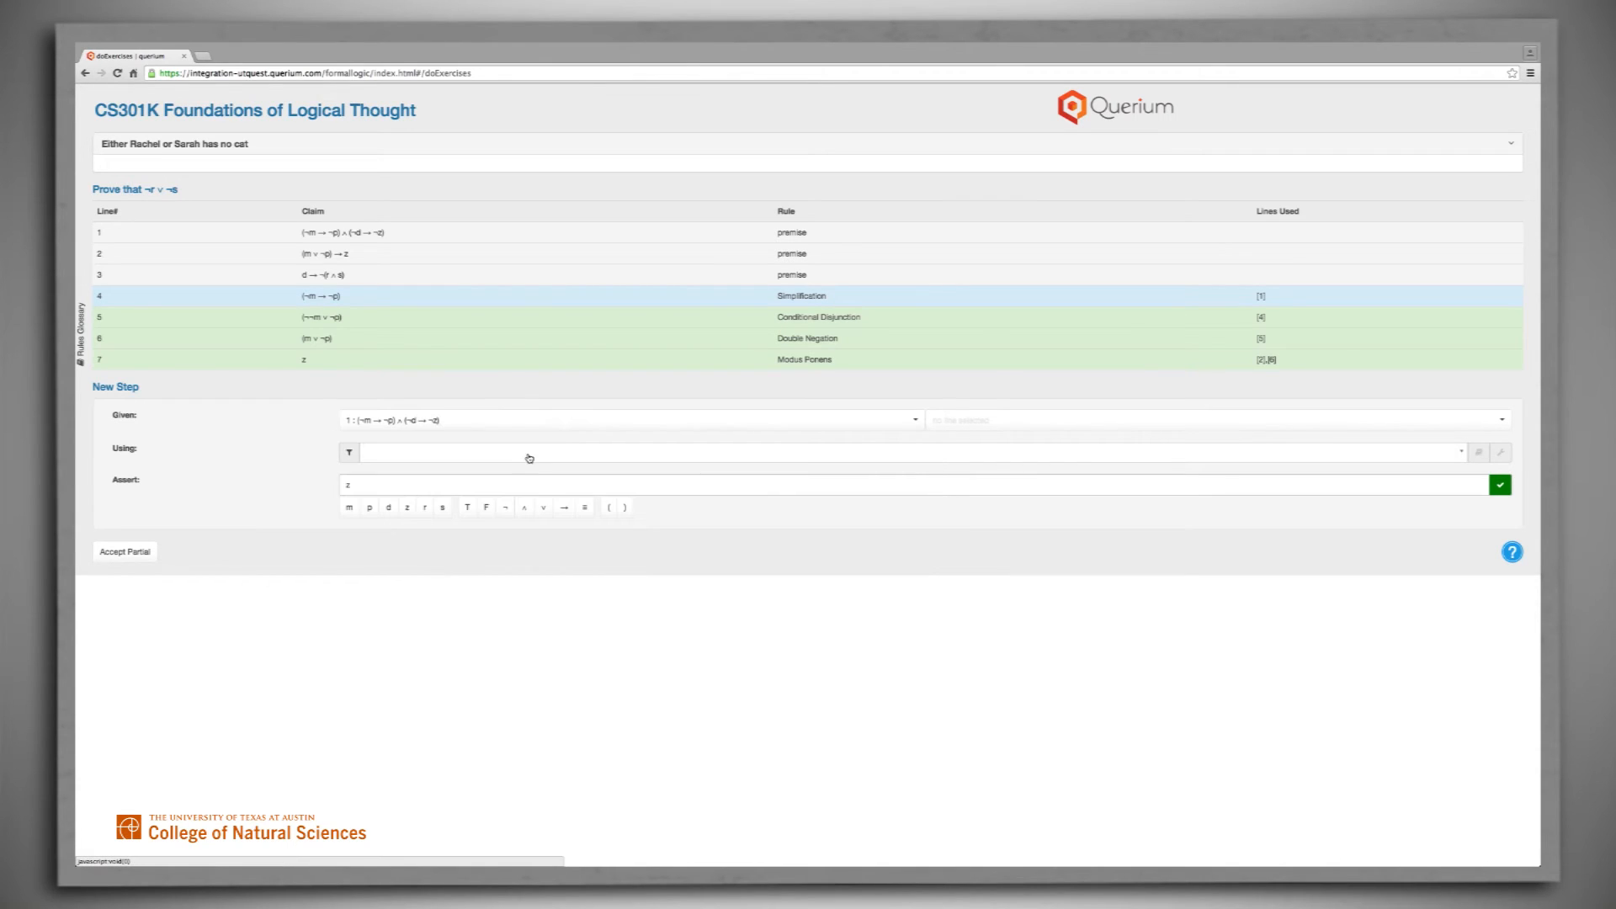
pyautogui.click(529, 458)
pyautogui.write('s')
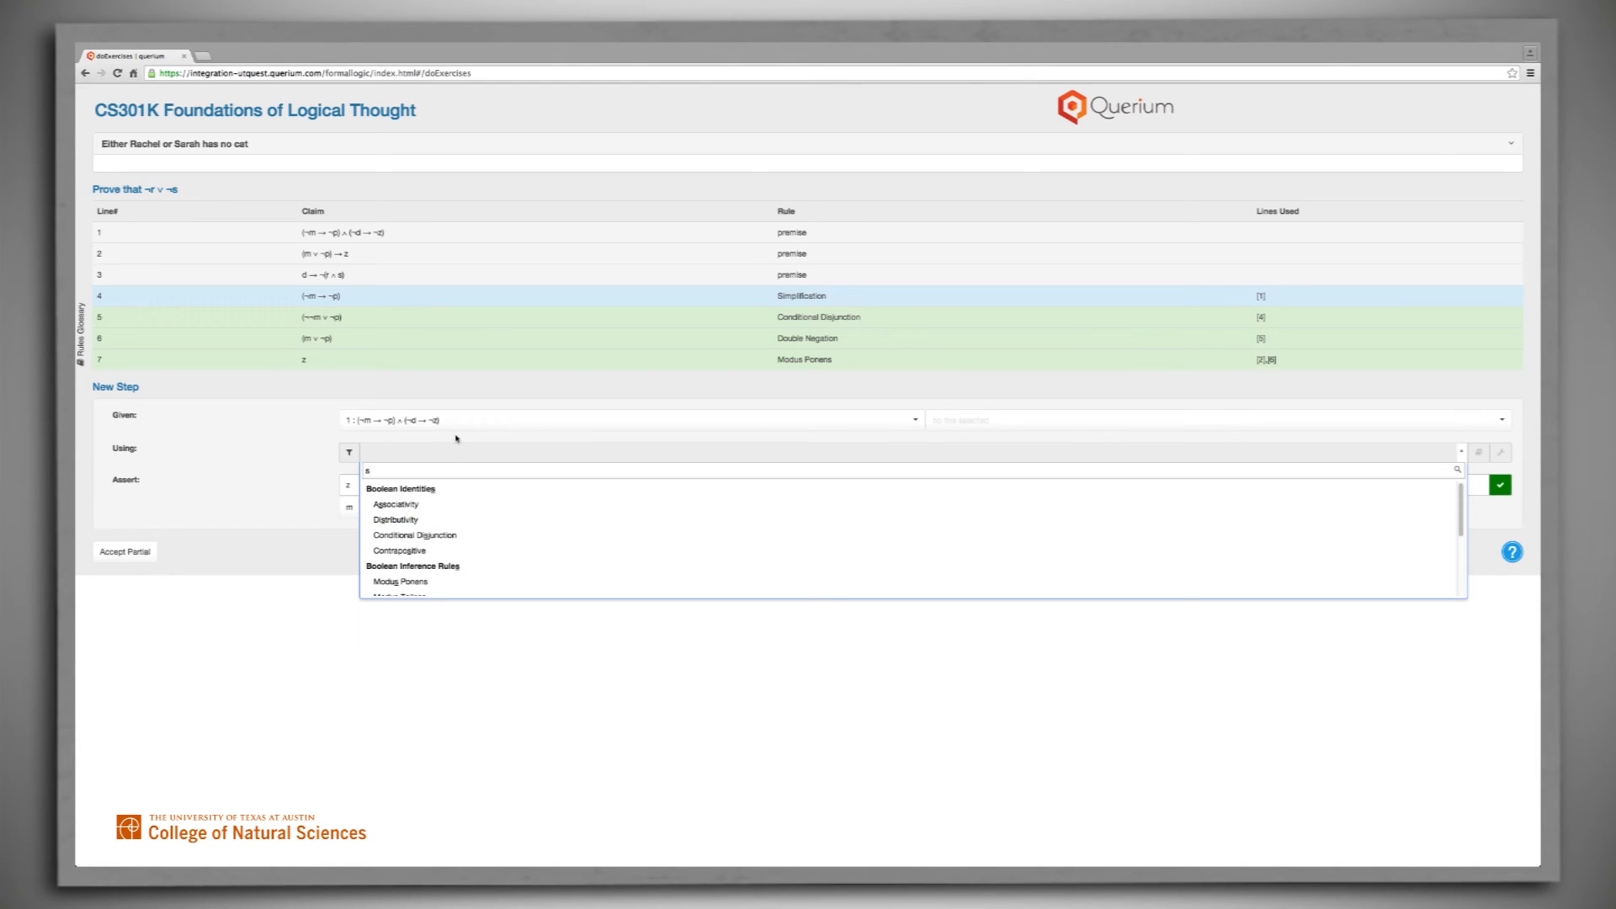
pyautogui.write('i')
pyautogui.press('Down')
pyautogui.press('Return')
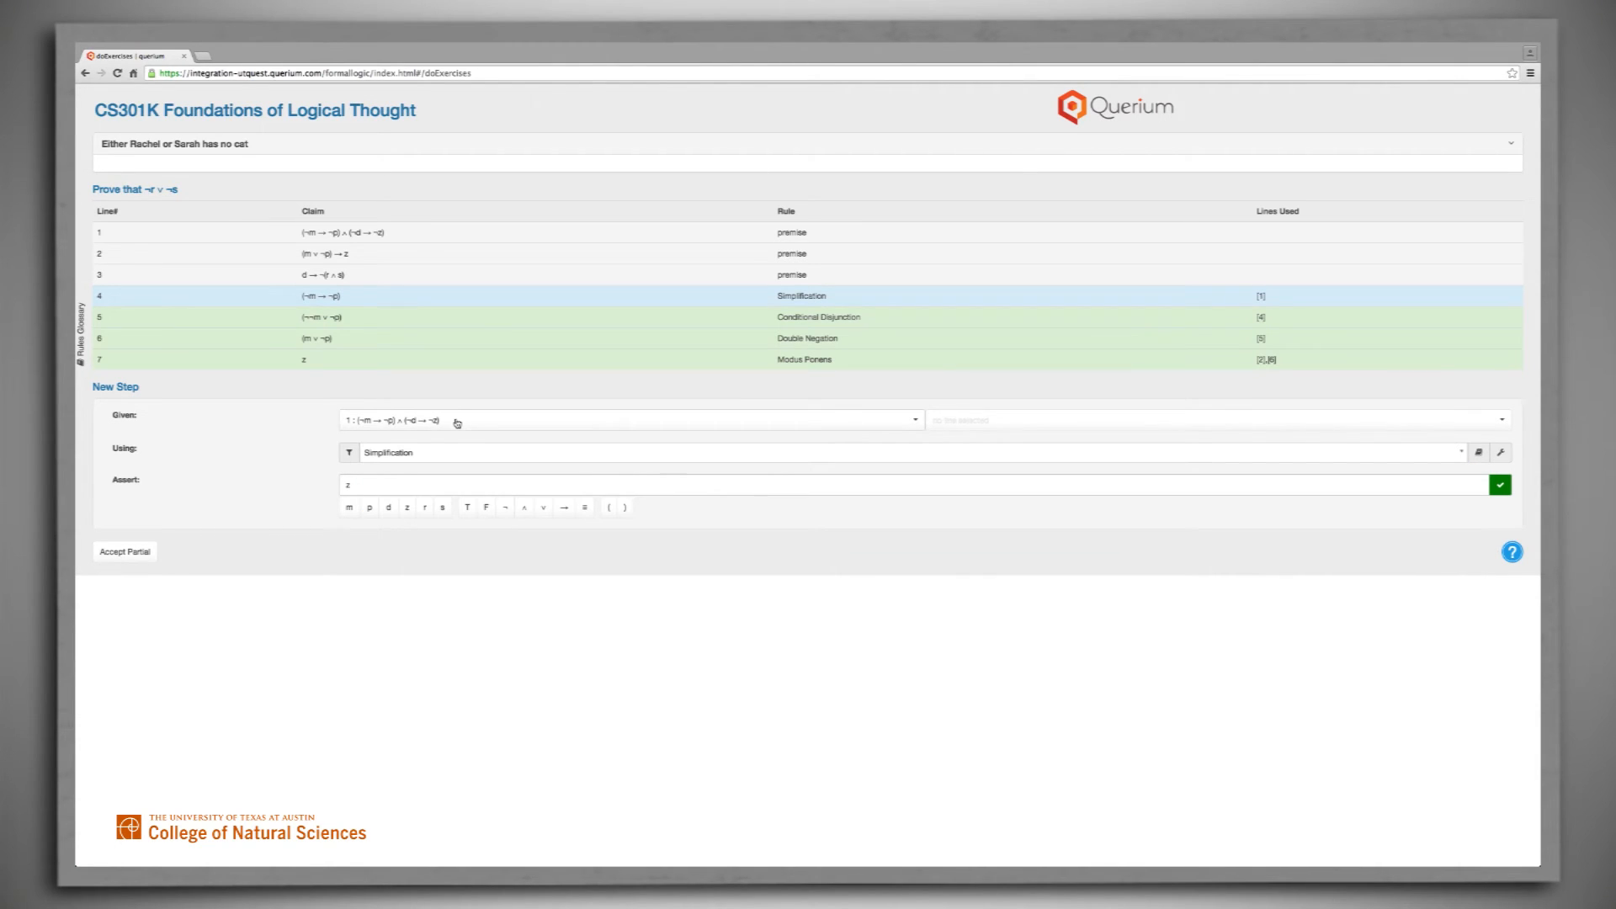
# - Replace the assertion with the second conjunct of line 1, (¬d → ¬z), and submit the step
pyautogui.click(341, 485)
pyautogui.press('BackSpace')
pyautogui.click(791, 233)
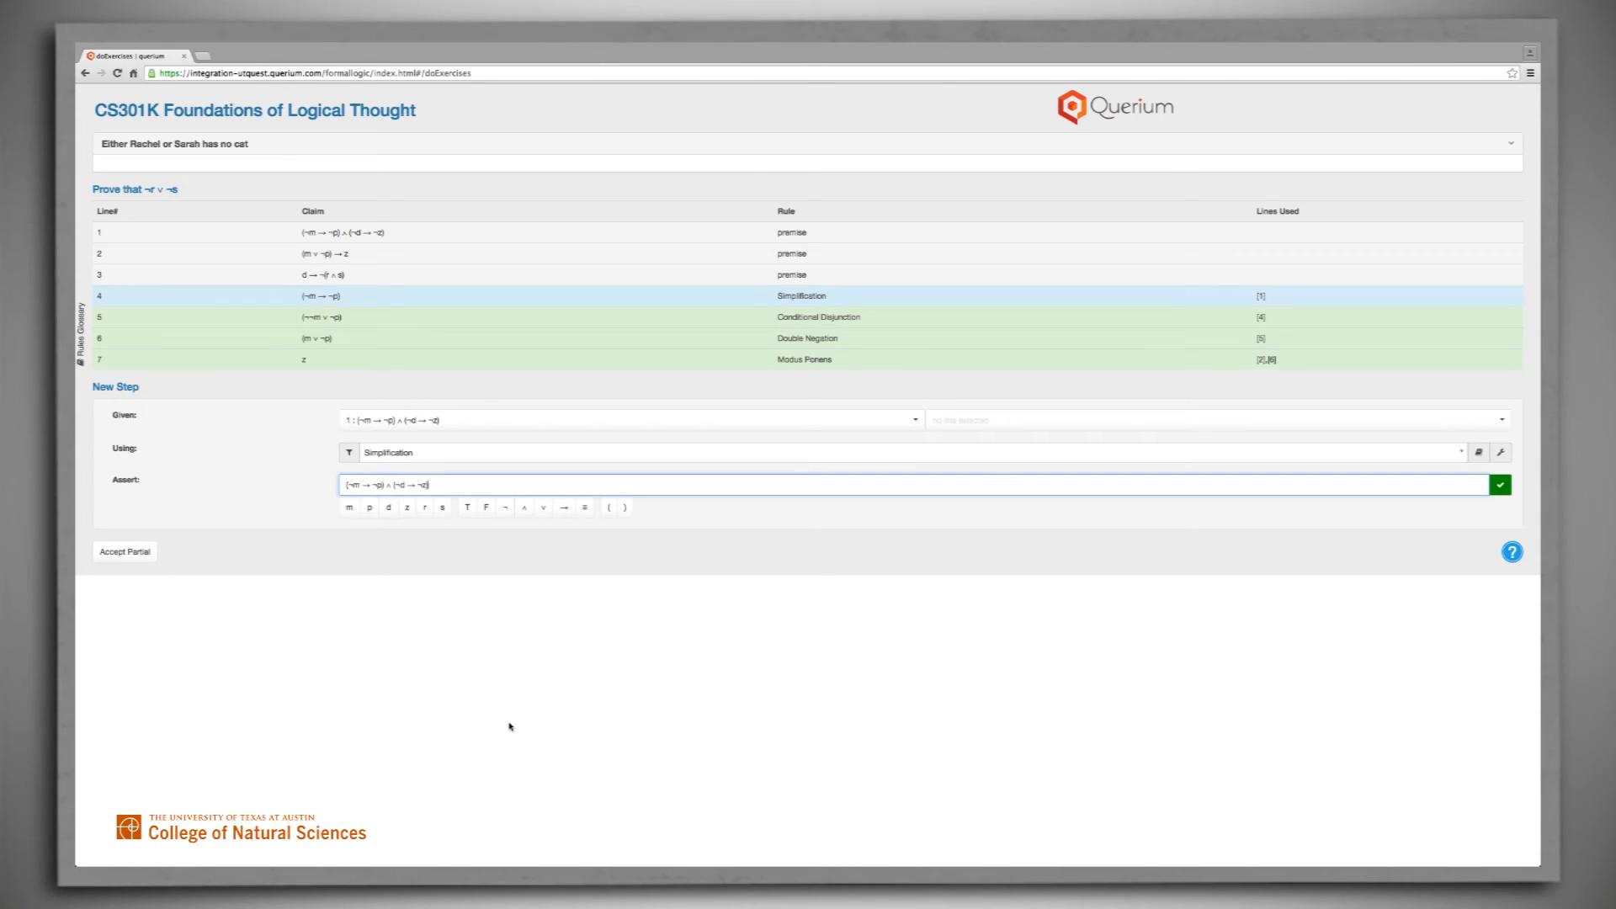
pyautogui.moveTo(393, 487); pyautogui.dragTo(335, 484)
pyautogui.press('BackSpace')
pyautogui.click(1500, 486)
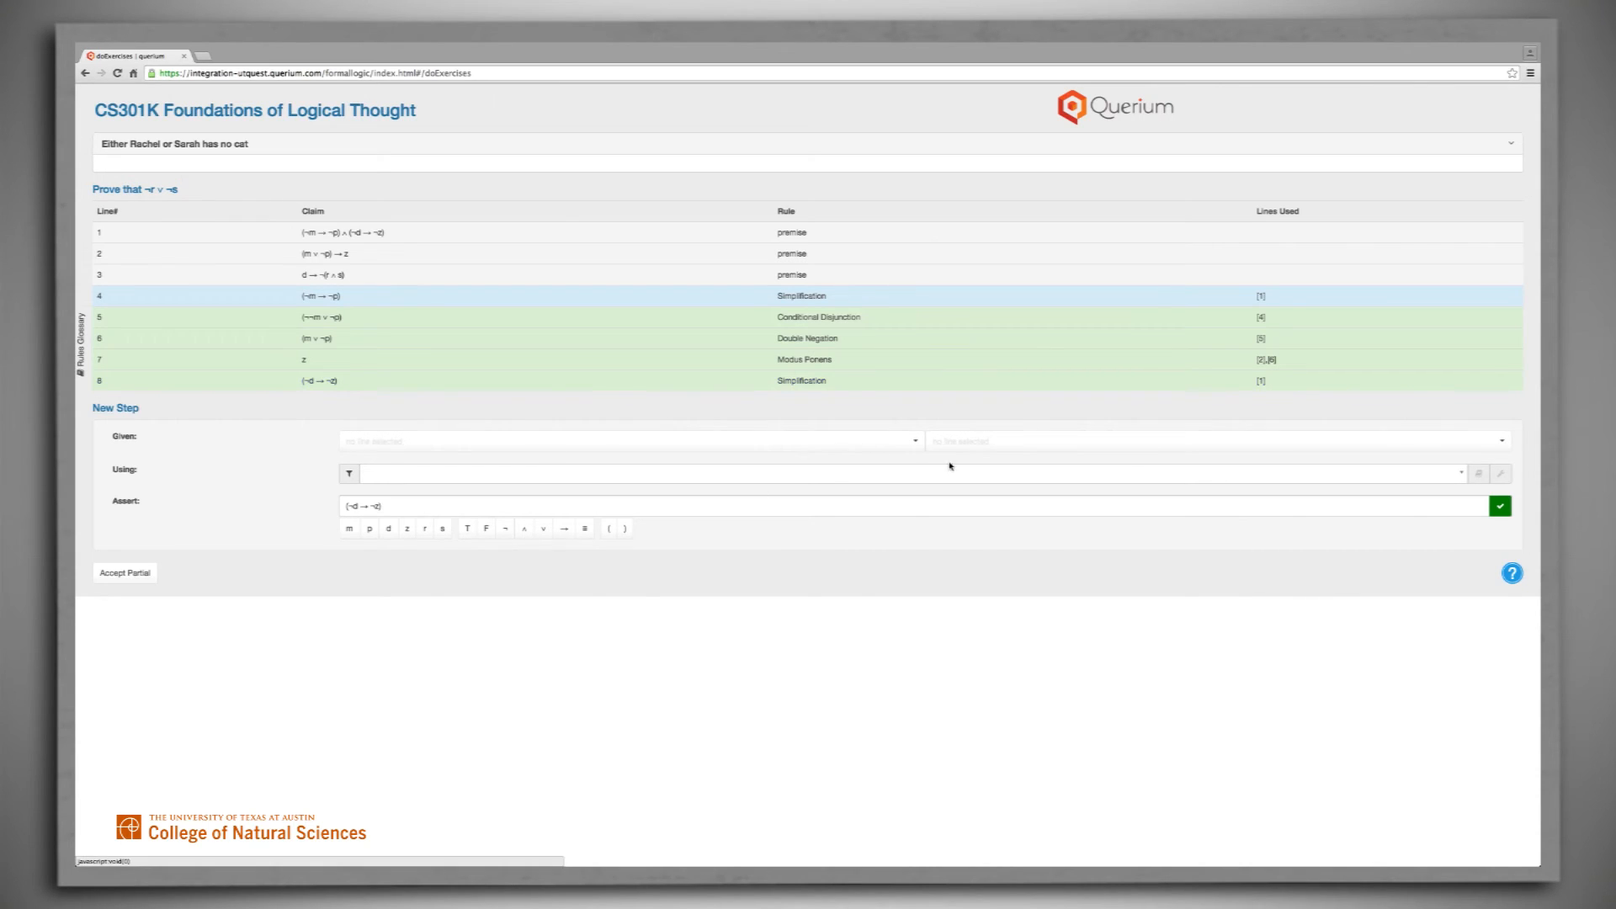
# - Set up a new step with lines 8 and 7 as the given lines and Modus Tollens as the rule
pyautogui.click(915, 443)
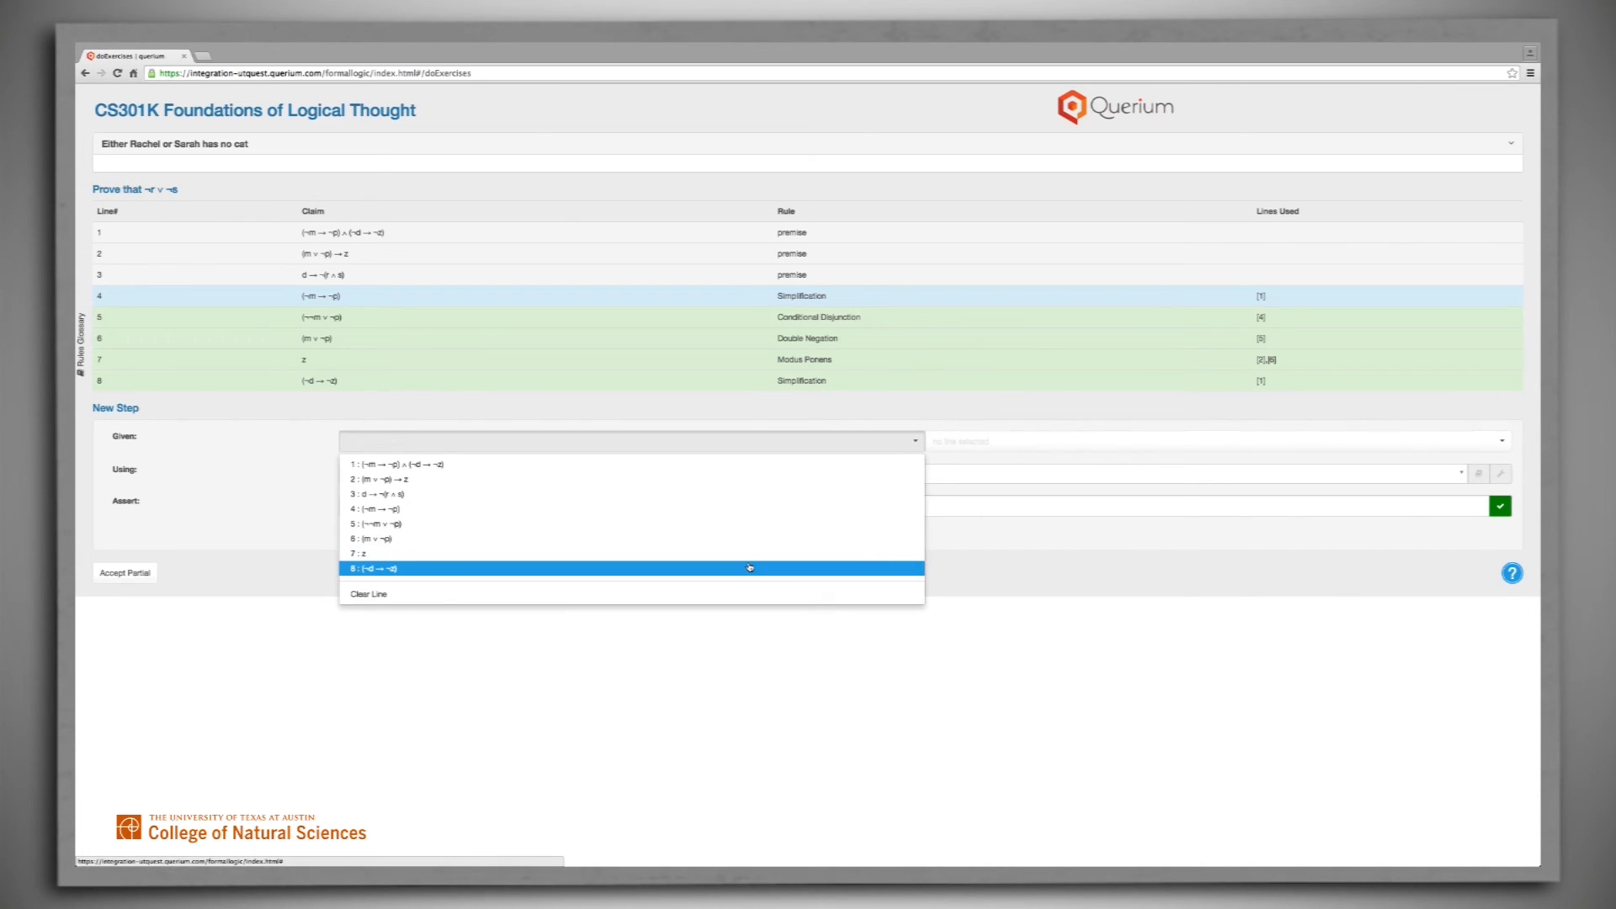
pyautogui.click(750, 569)
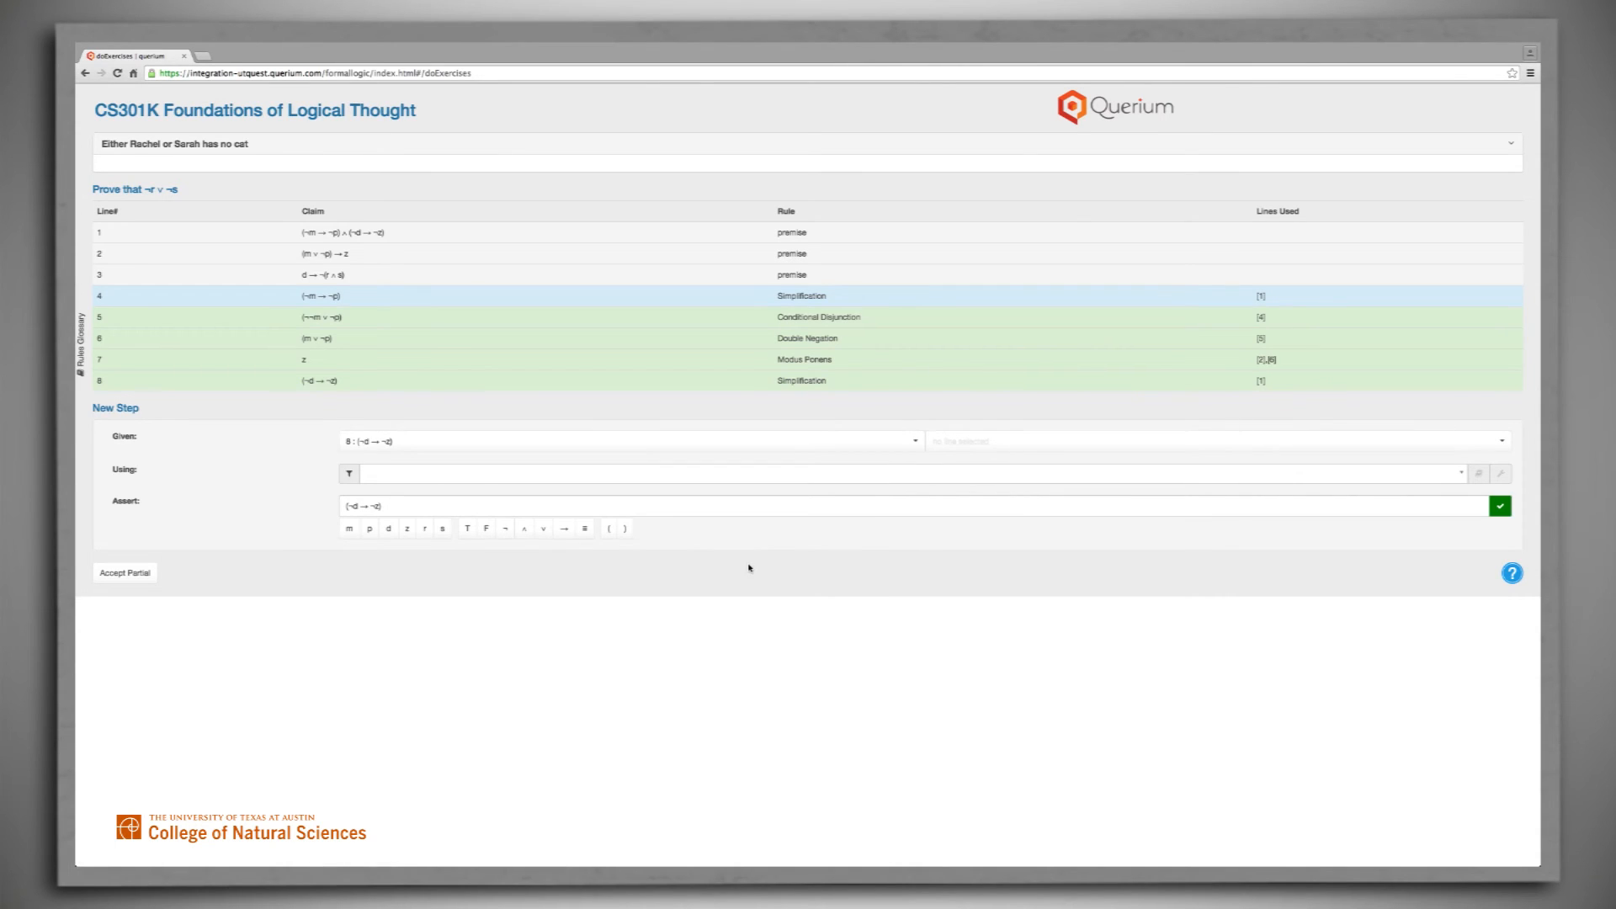
pyautogui.click(1506, 447)
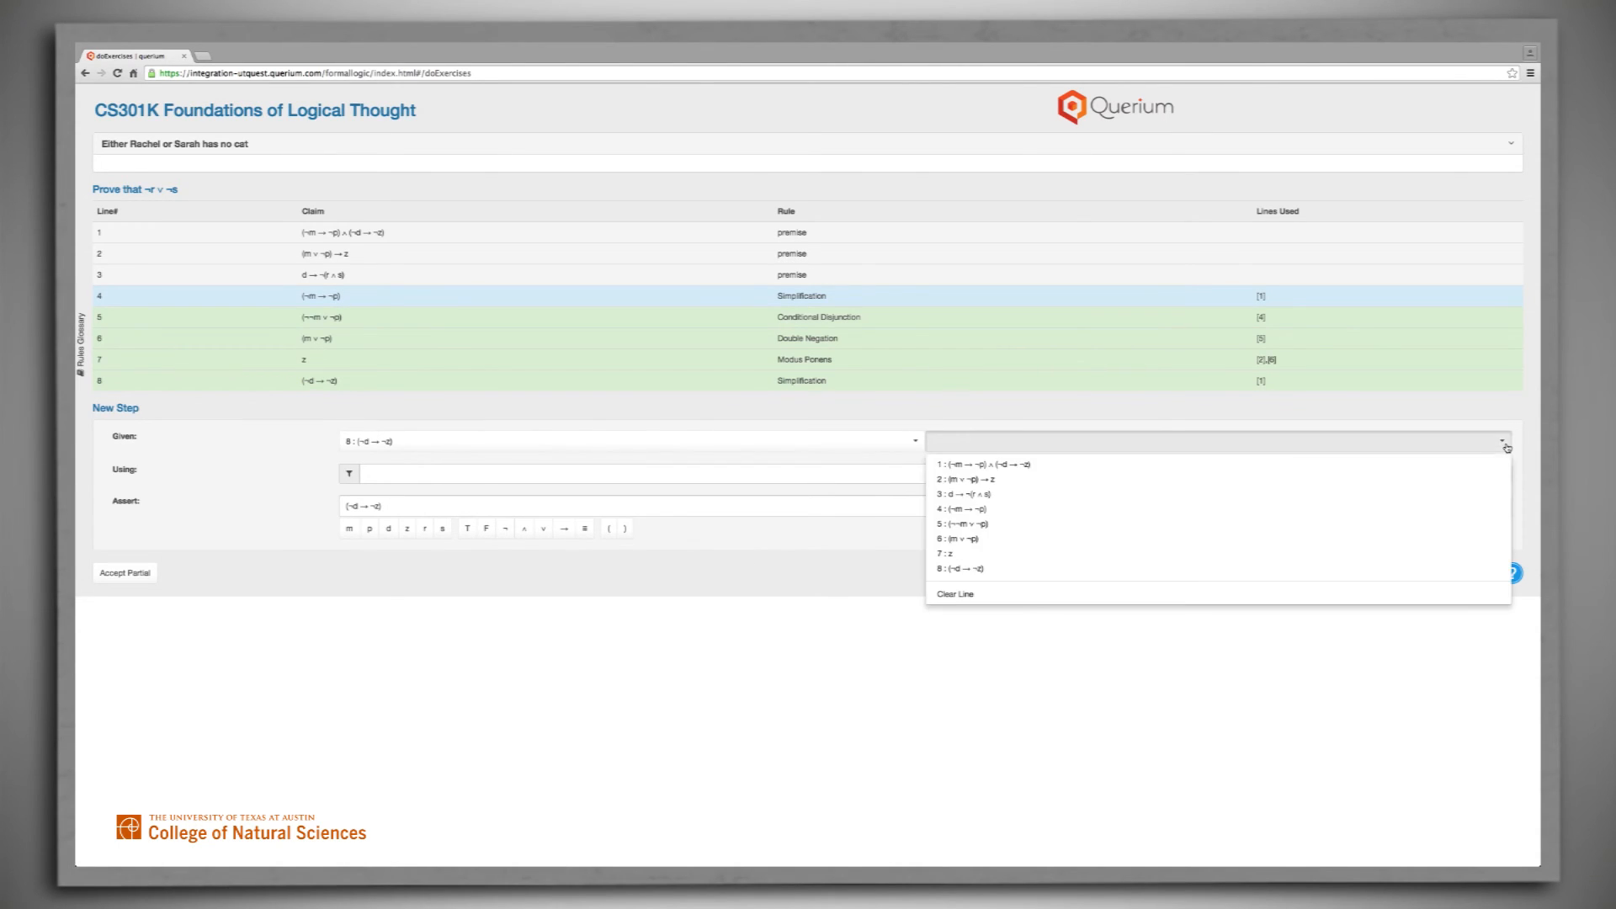
pyautogui.click(1083, 553)
pyautogui.click(638, 474)
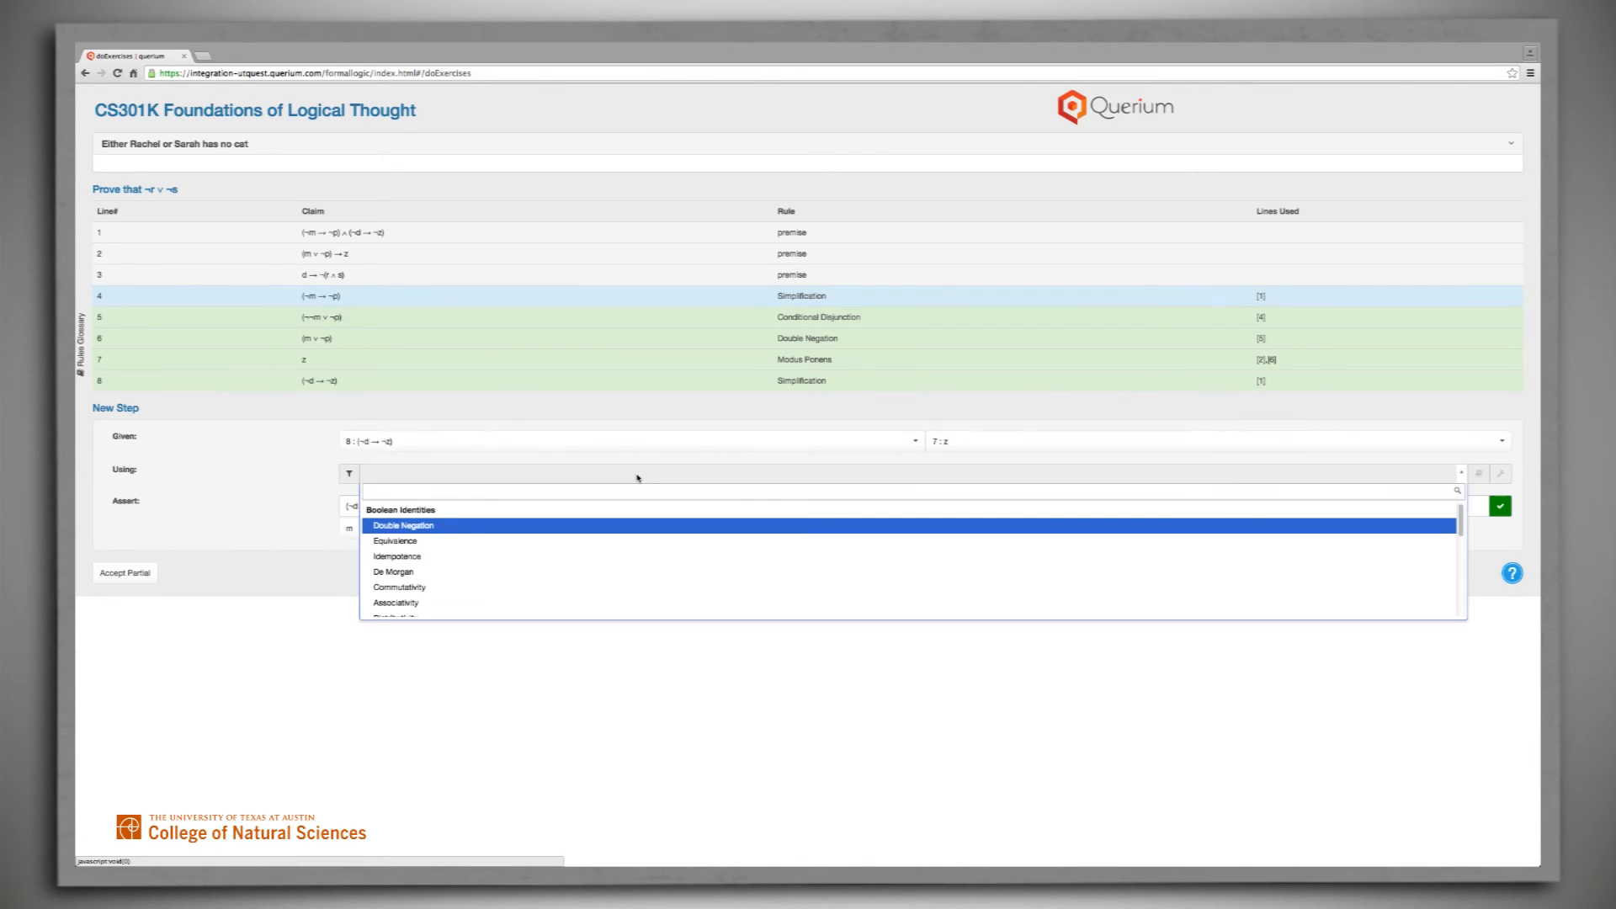
pyautogui.write('mo')
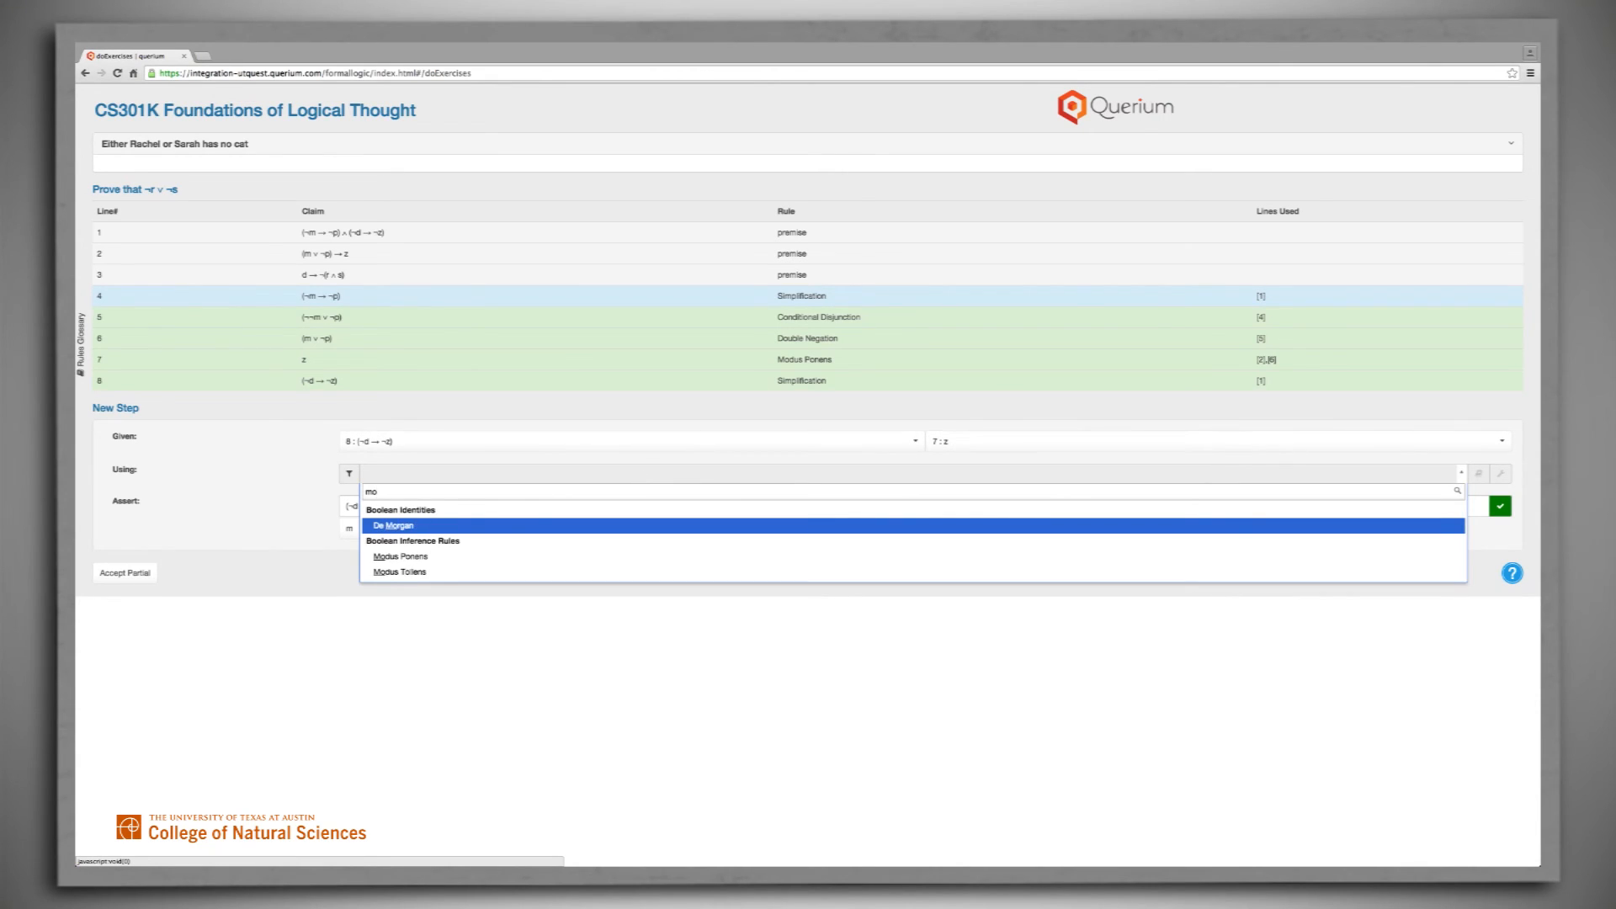
pyautogui.write('d')
pyautogui.click(498, 541)
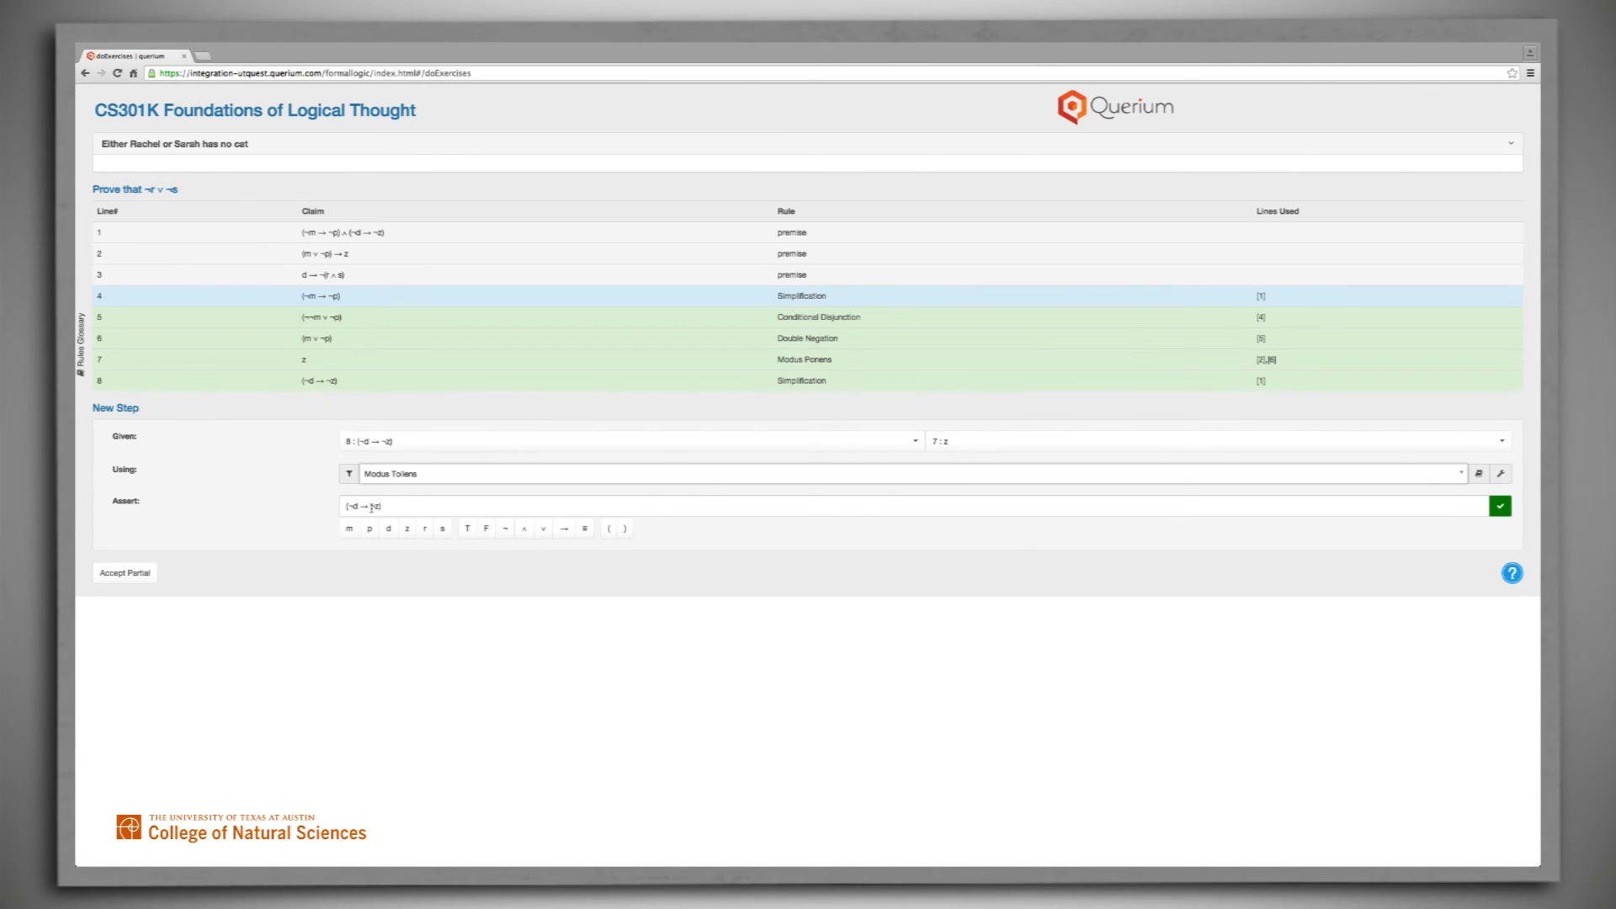
# - Replace the assertion with ¬¬d and submit the step
pyautogui.moveTo(396, 506); pyautogui.dragTo(301, 493)
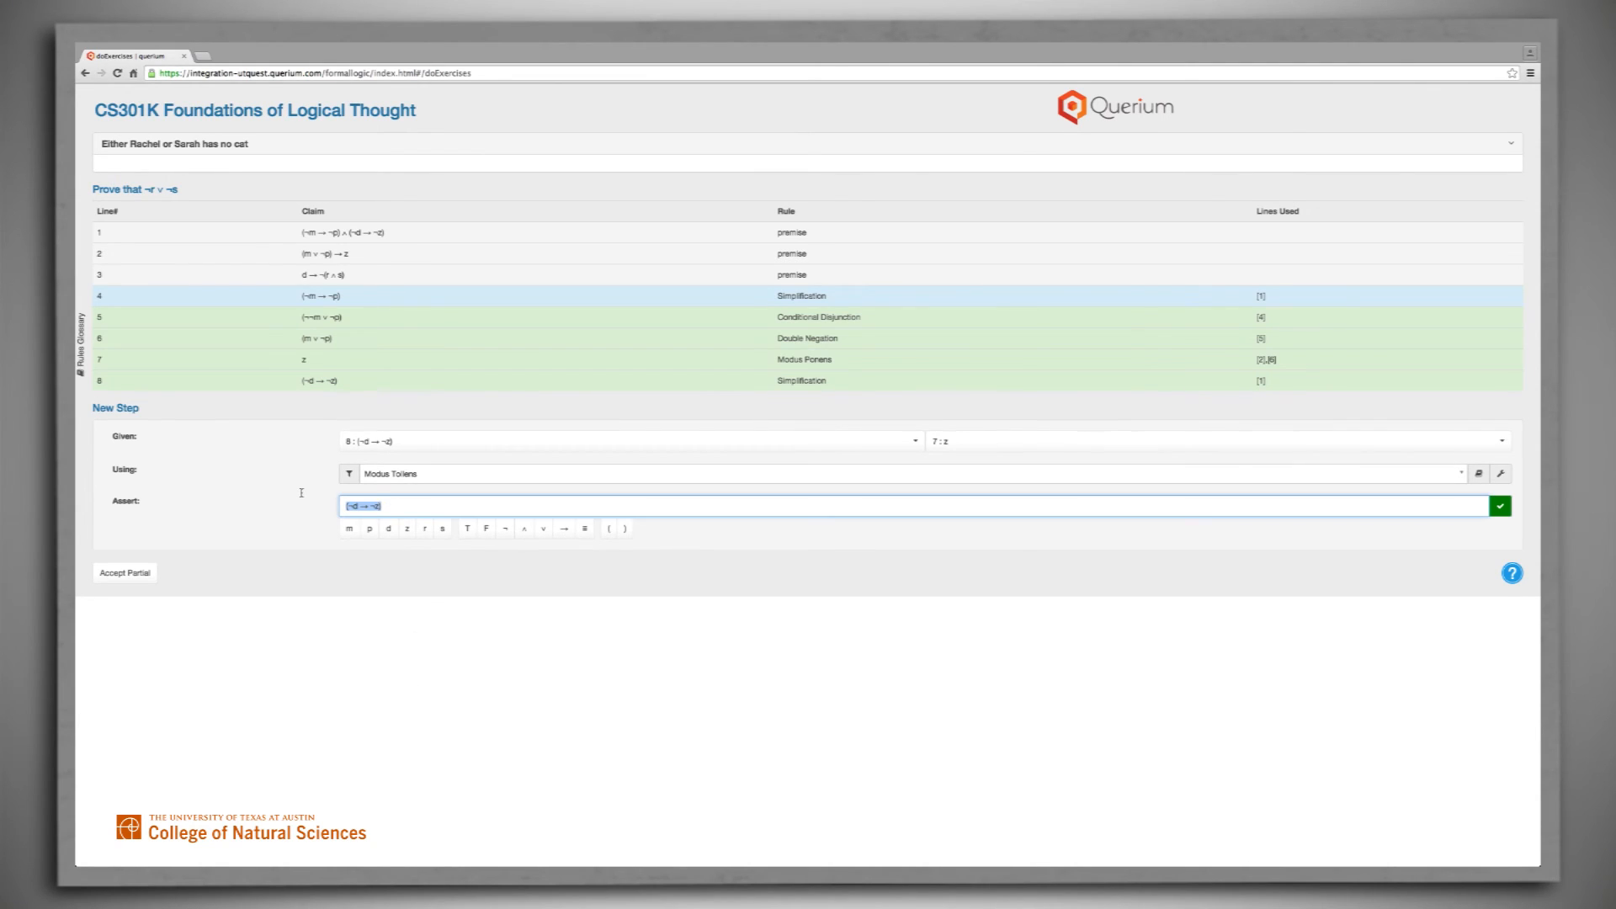
pyautogui.press('BackSpace')
pyautogui.click(506, 528)
pyautogui.click(506, 529)
pyautogui.click(389, 529)
pyautogui.click(1500, 507)
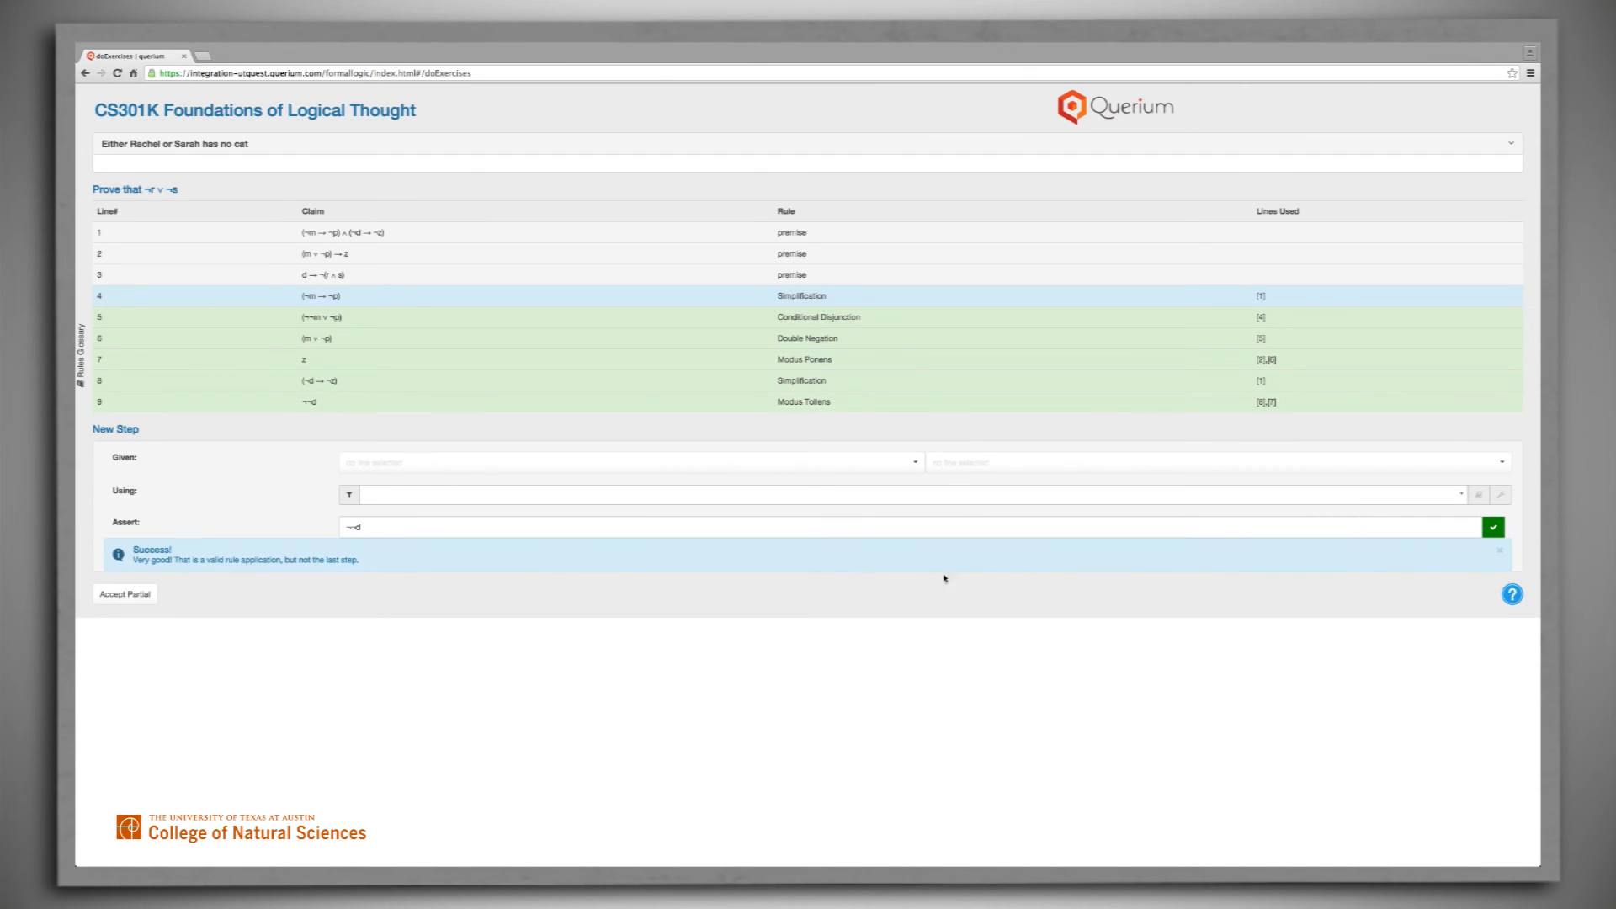
# - Set up a new step with line 9 as the given line and Double Negation as the rule
pyautogui.click(917, 464)
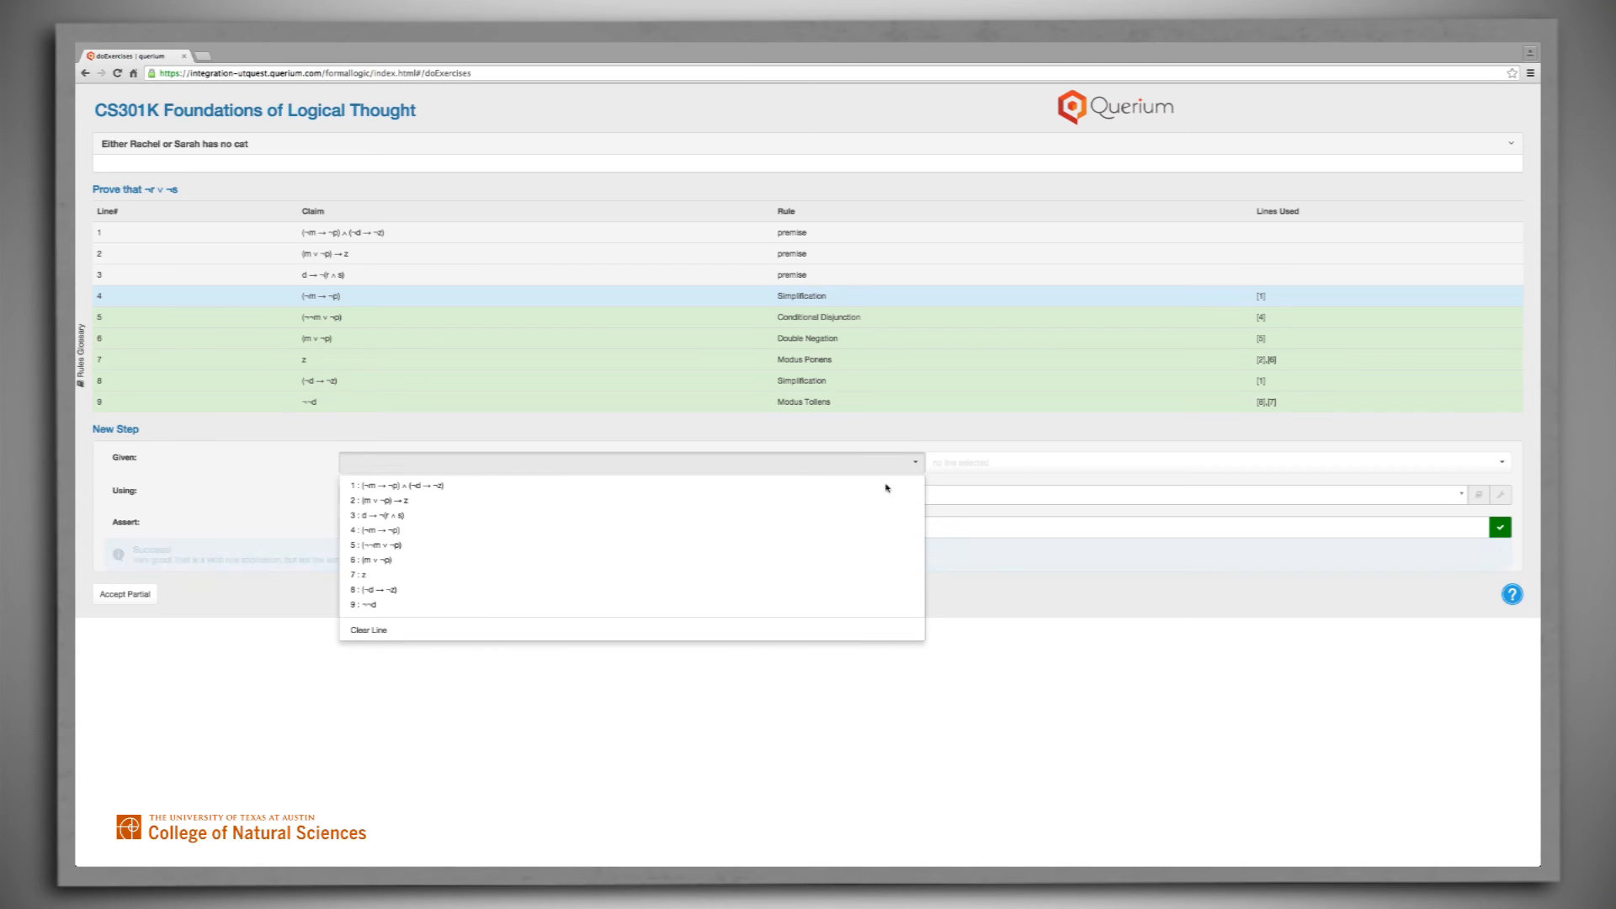
pyautogui.click(772, 604)
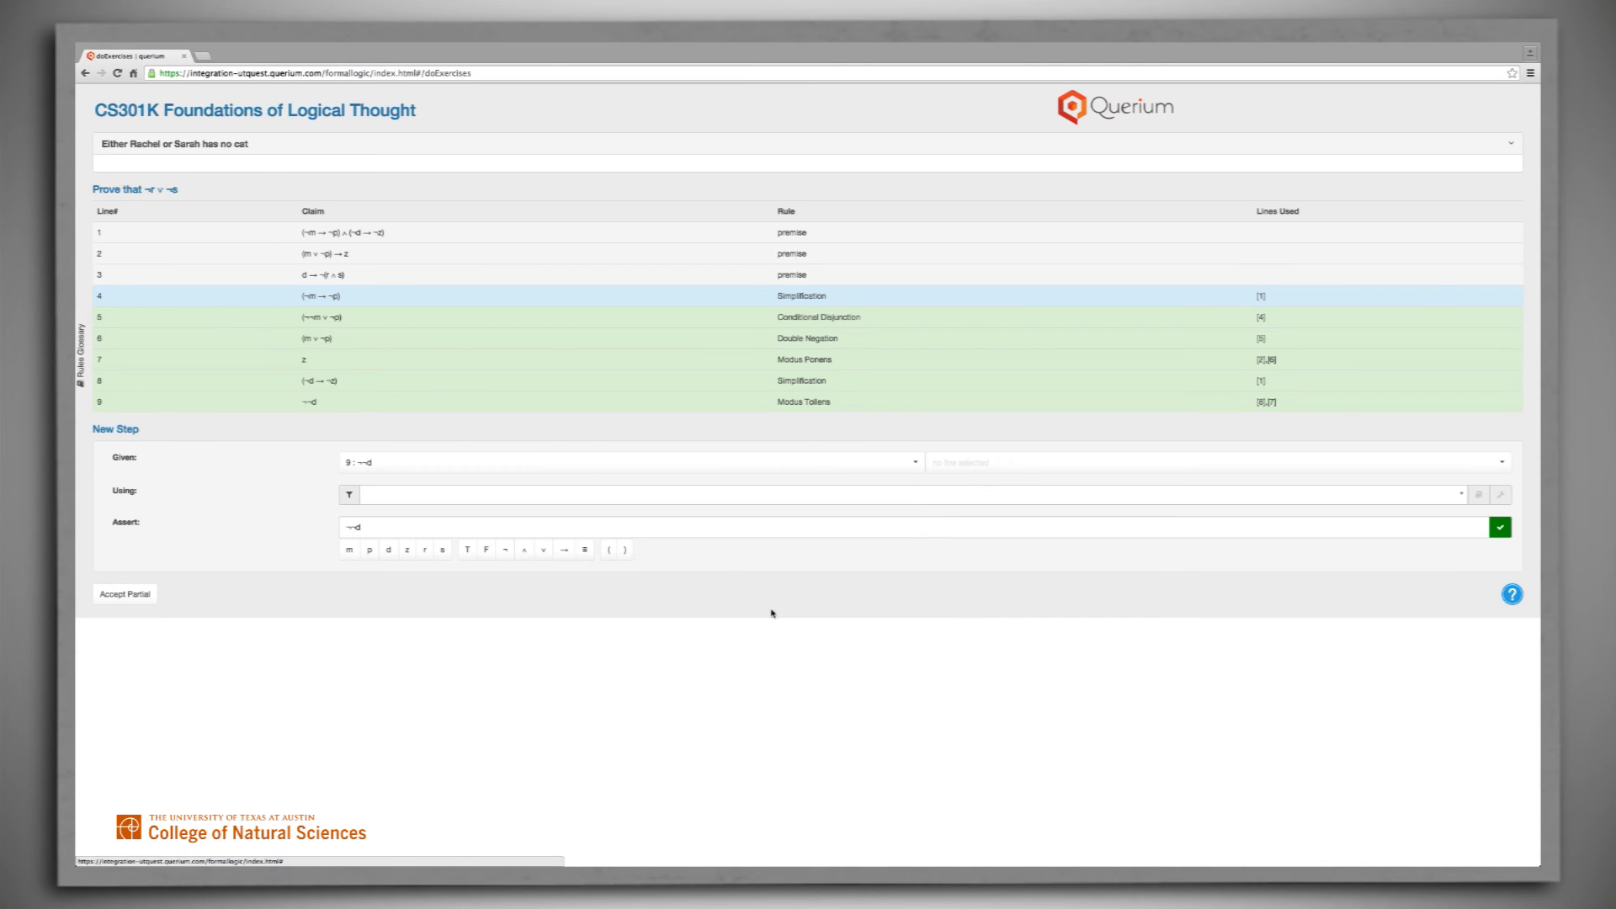
pyautogui.click(712, 495)
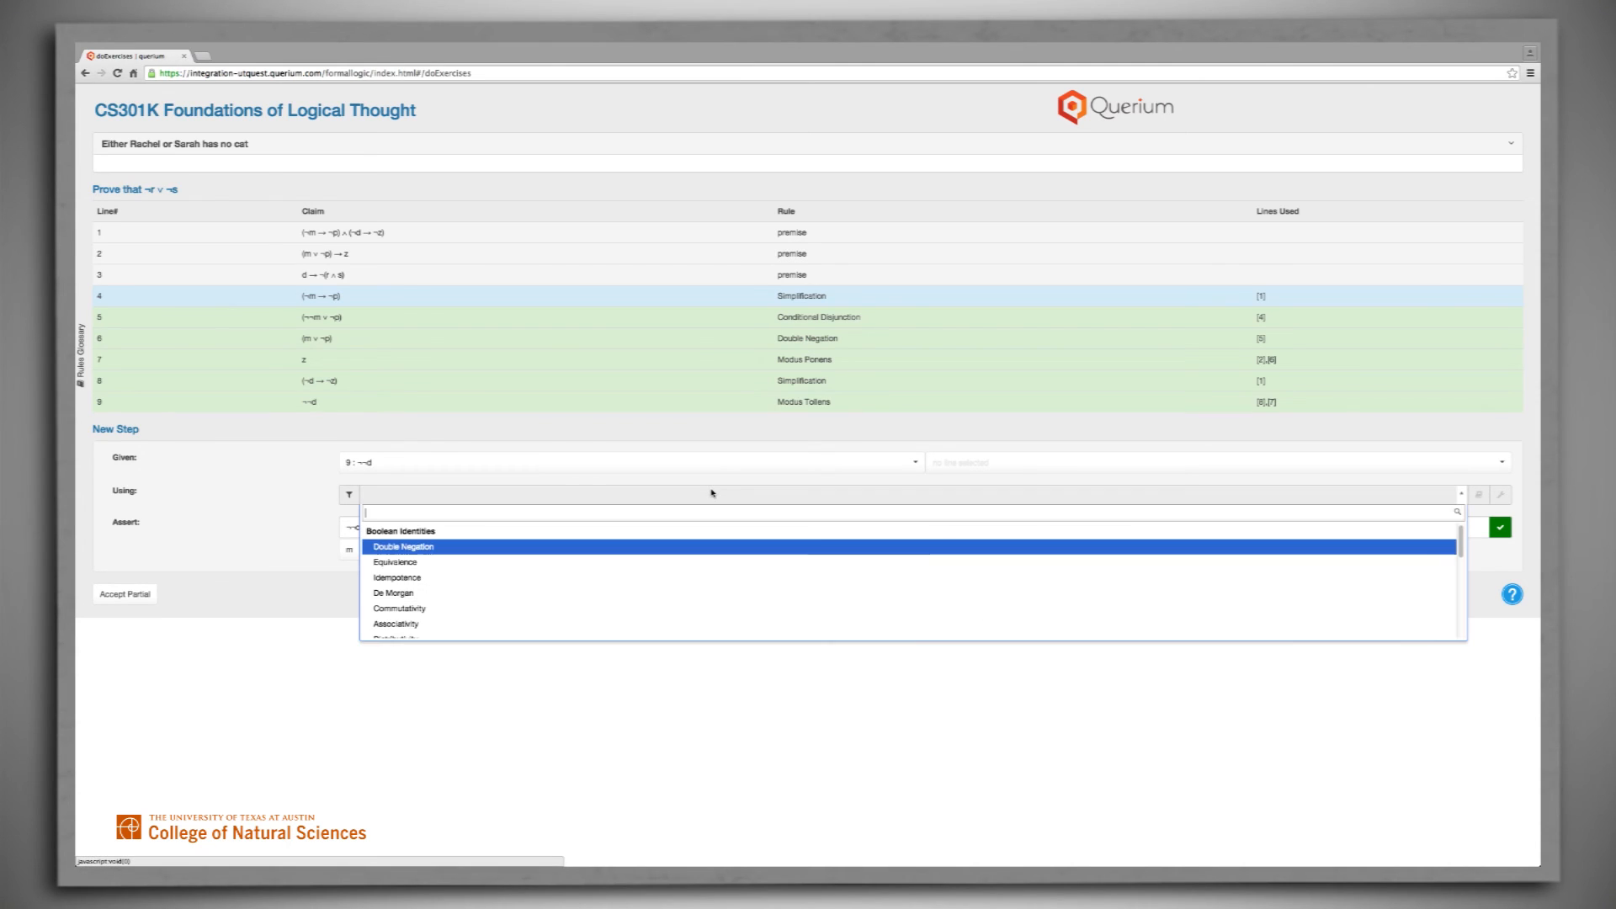
pyautogui.write('d')
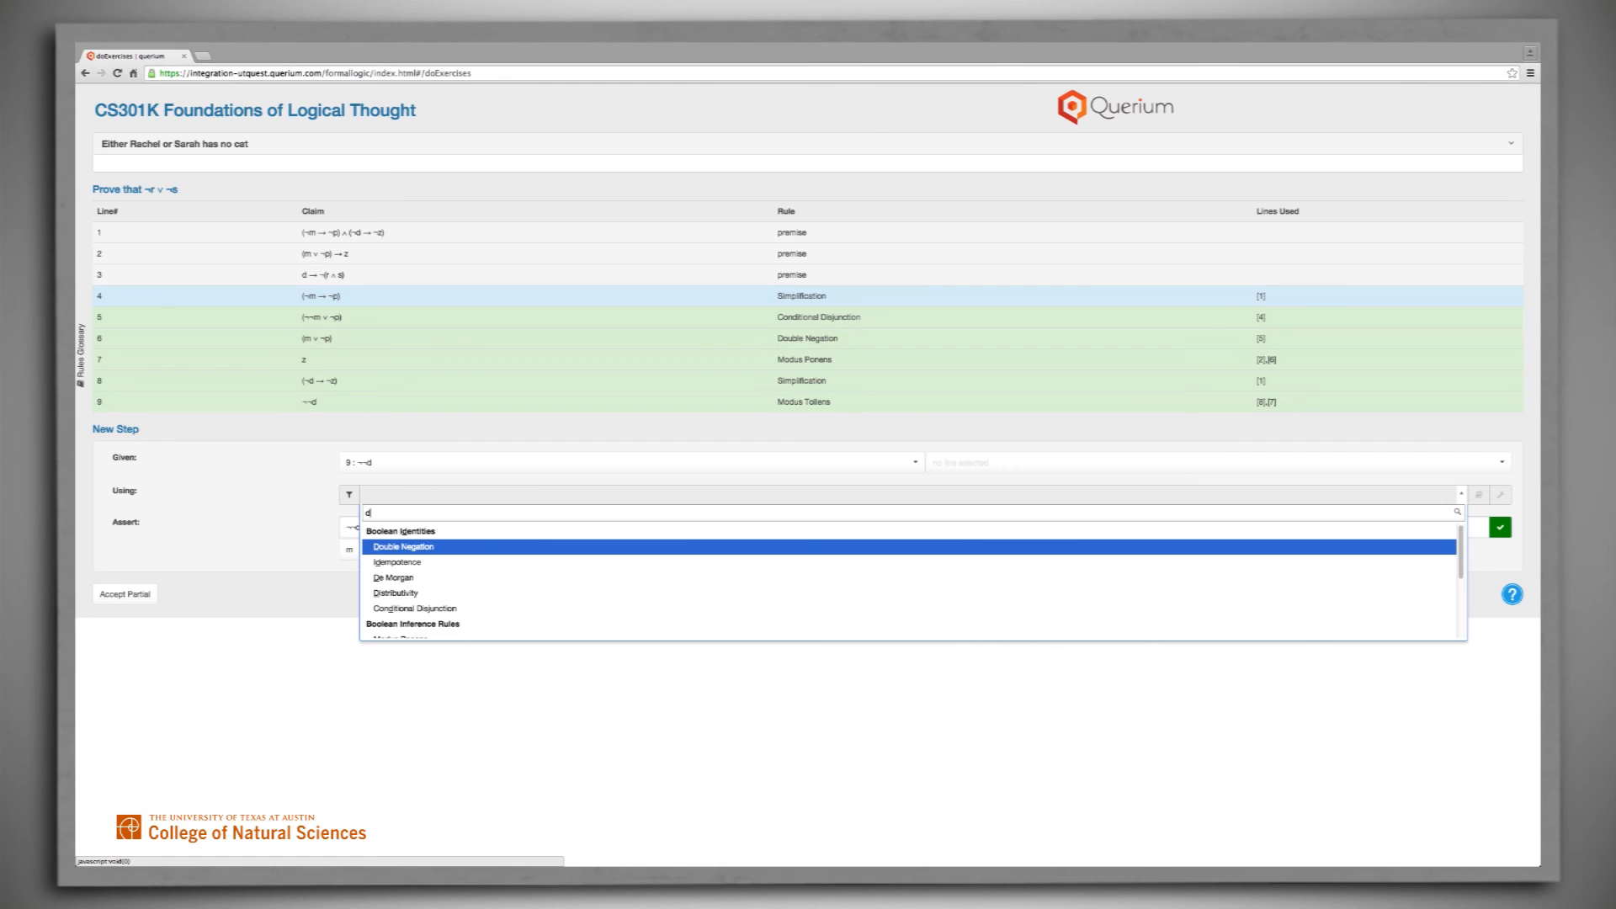
pyautogui.write('o')
pyautogui.click(608, 552)
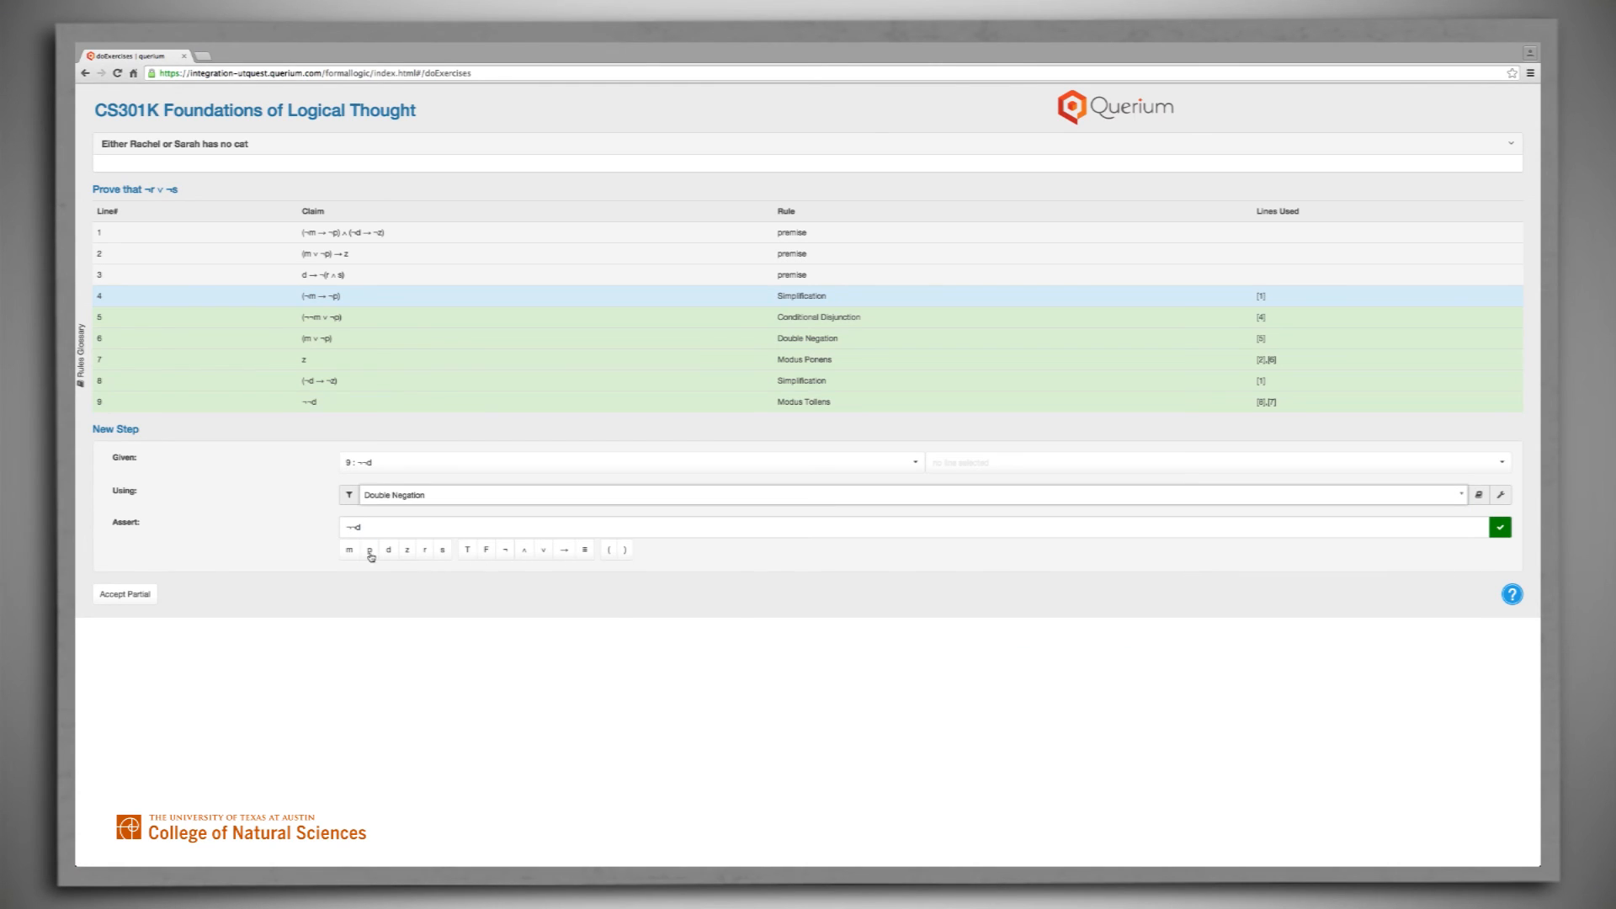
# - Remove both negations before d so the assertion is d, and submit the step
pyautogui.moveTo(360, 527); pyautogui.dragTo(339, 529)
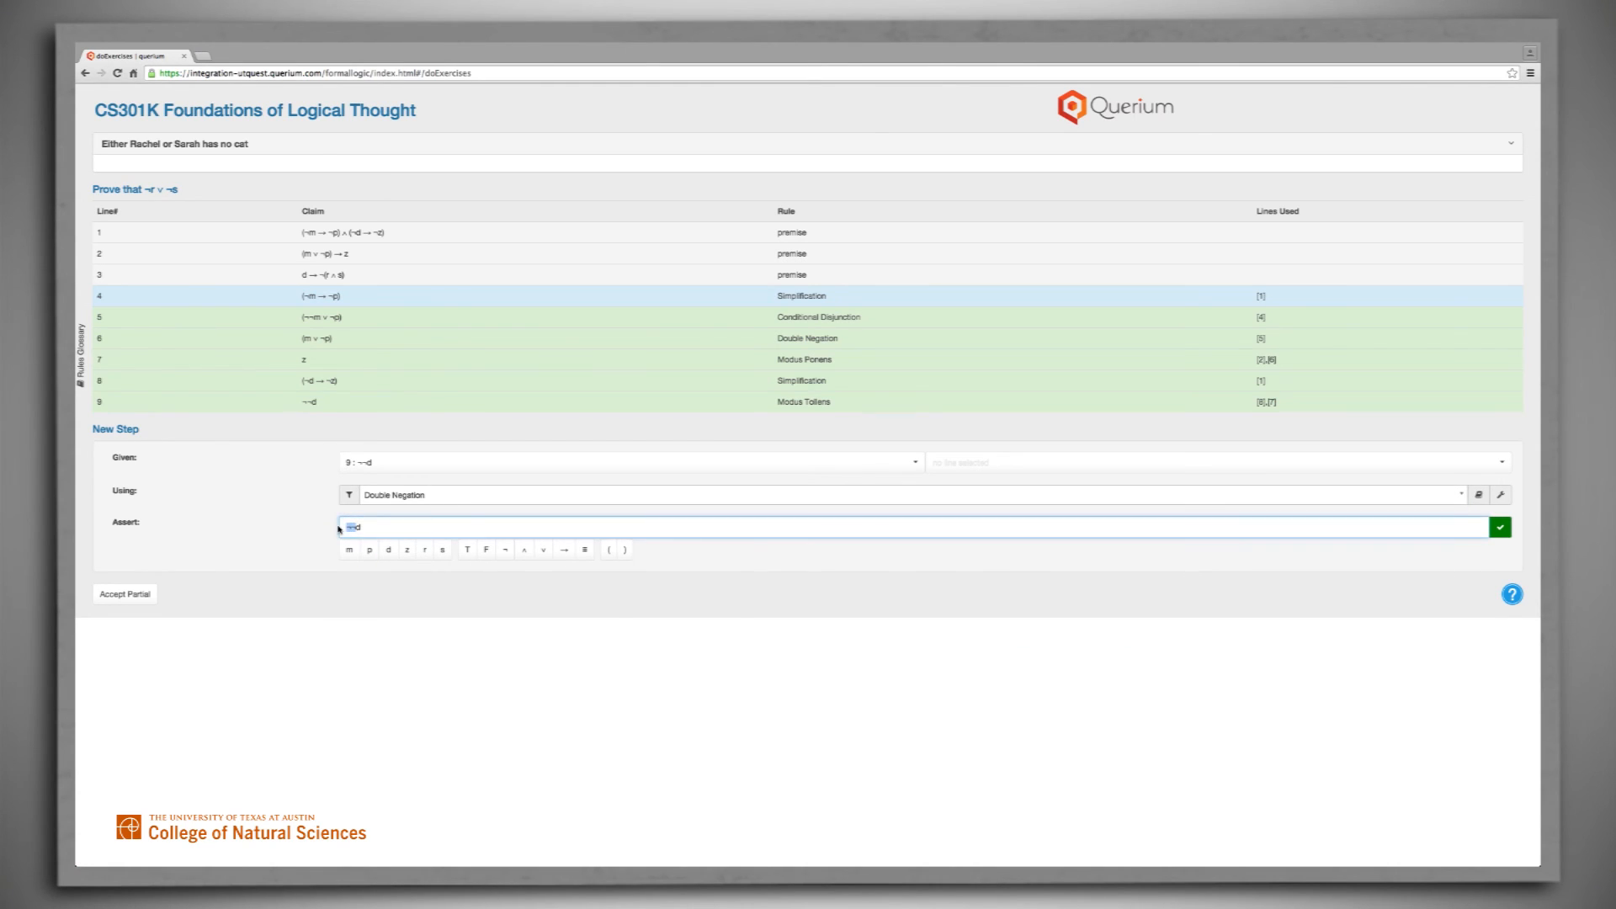
pyautogui.press('BackSpace')
pyautogui.click(1502, 528)
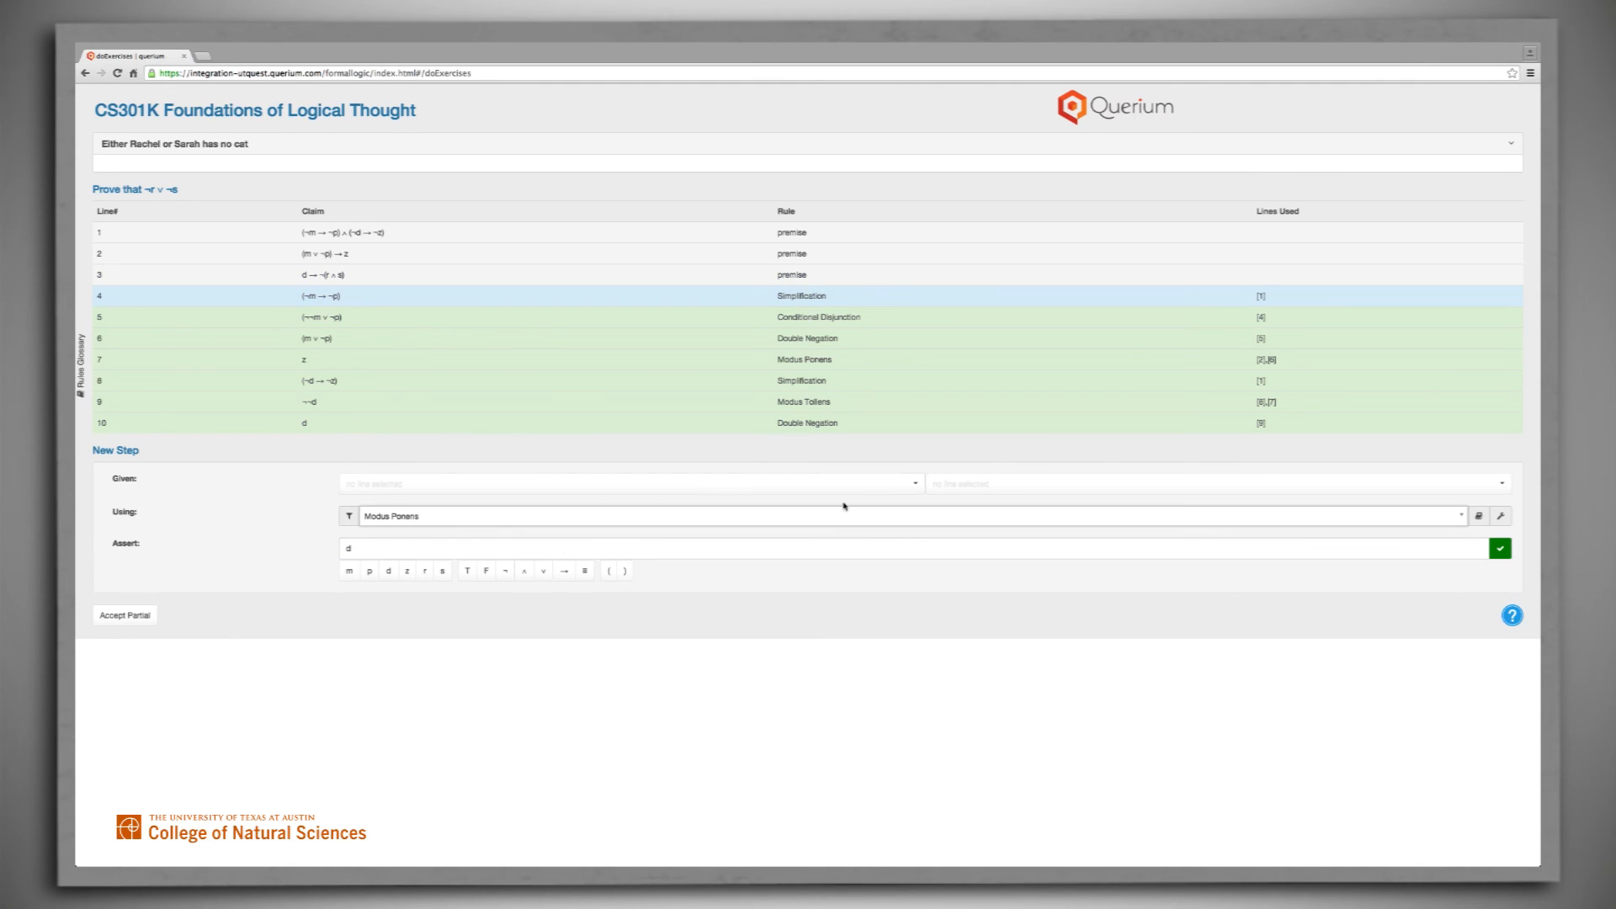
# - Choose lines 10 and 3 as the given lines for the Modus Ponens step
pyautogui.click(915, 485)
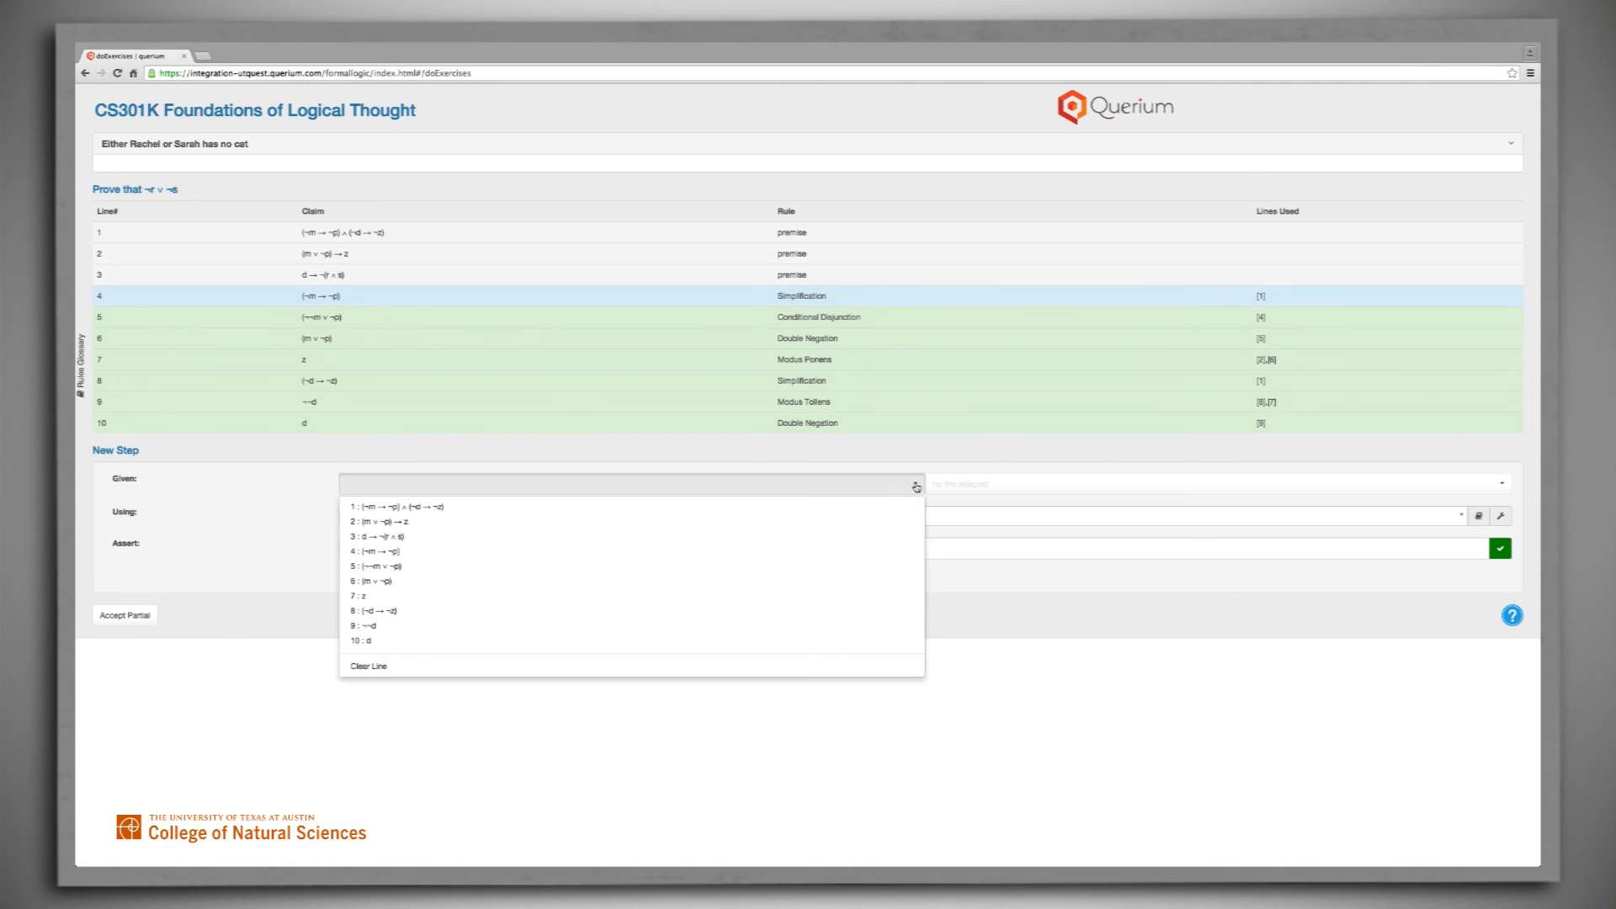
pyautogui.click(663, 640)
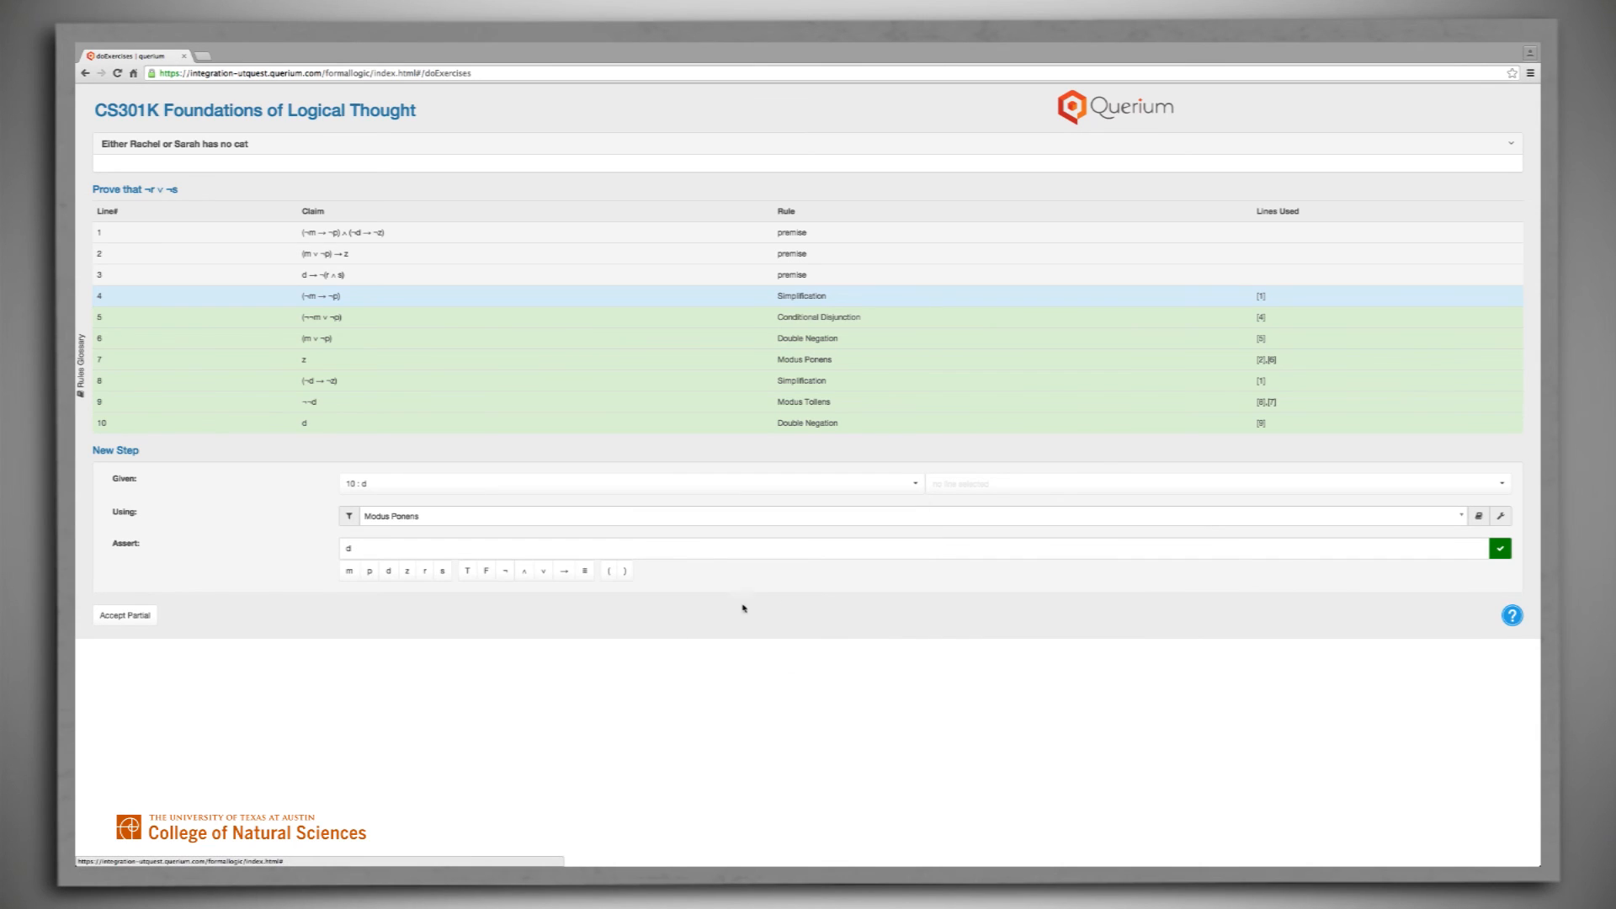
pyautogui.click(1499, 489)
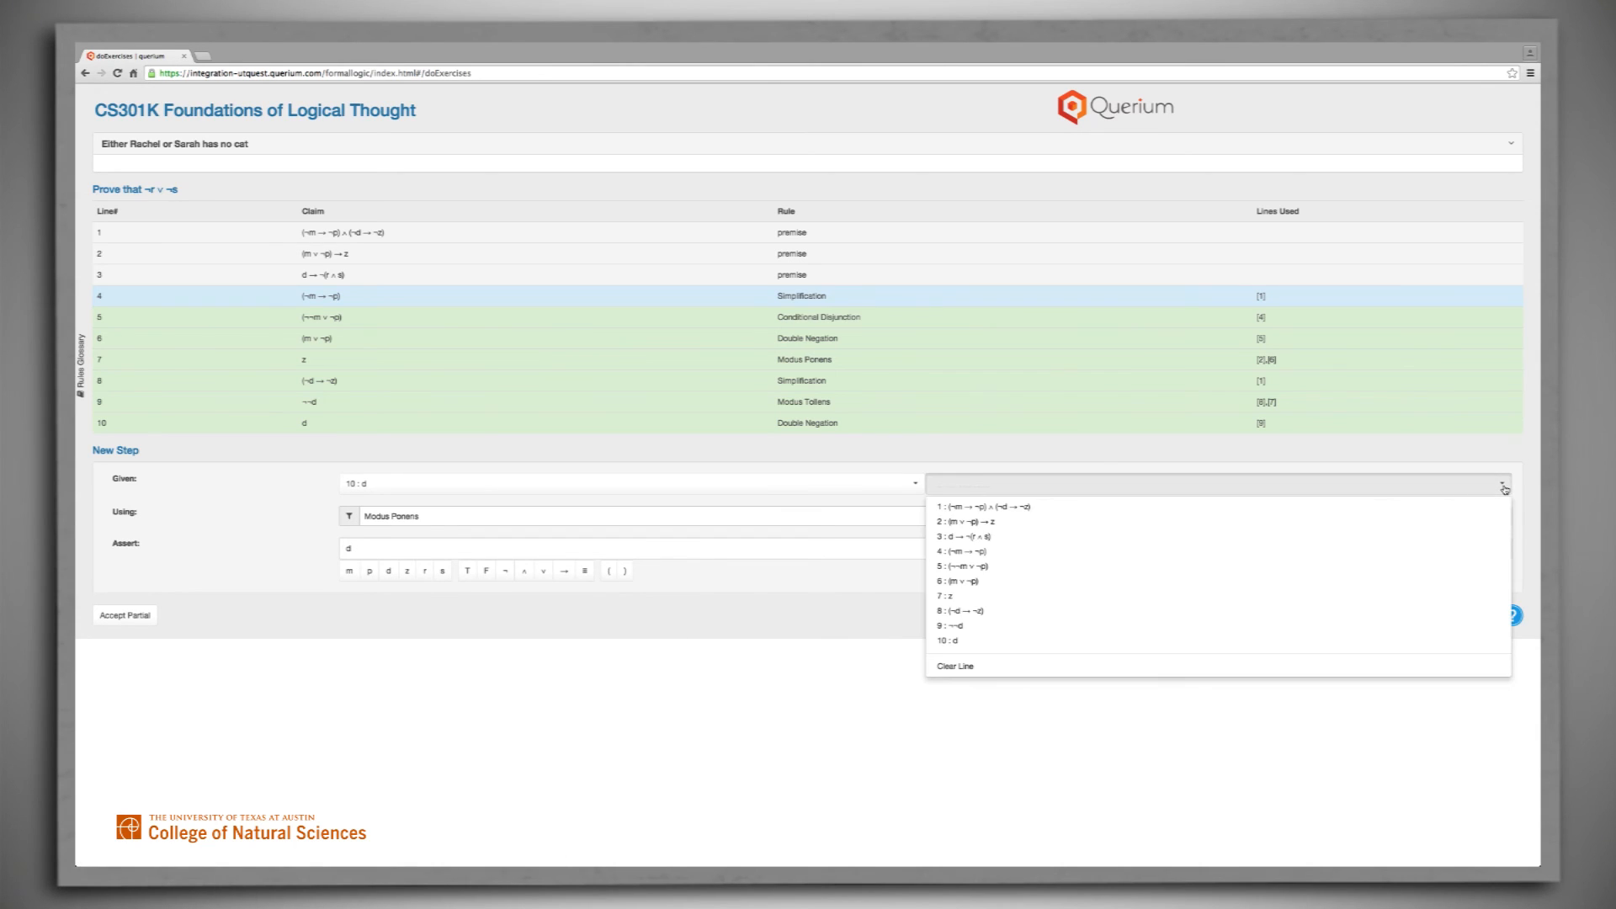
pyautogui.click(1038, 543)
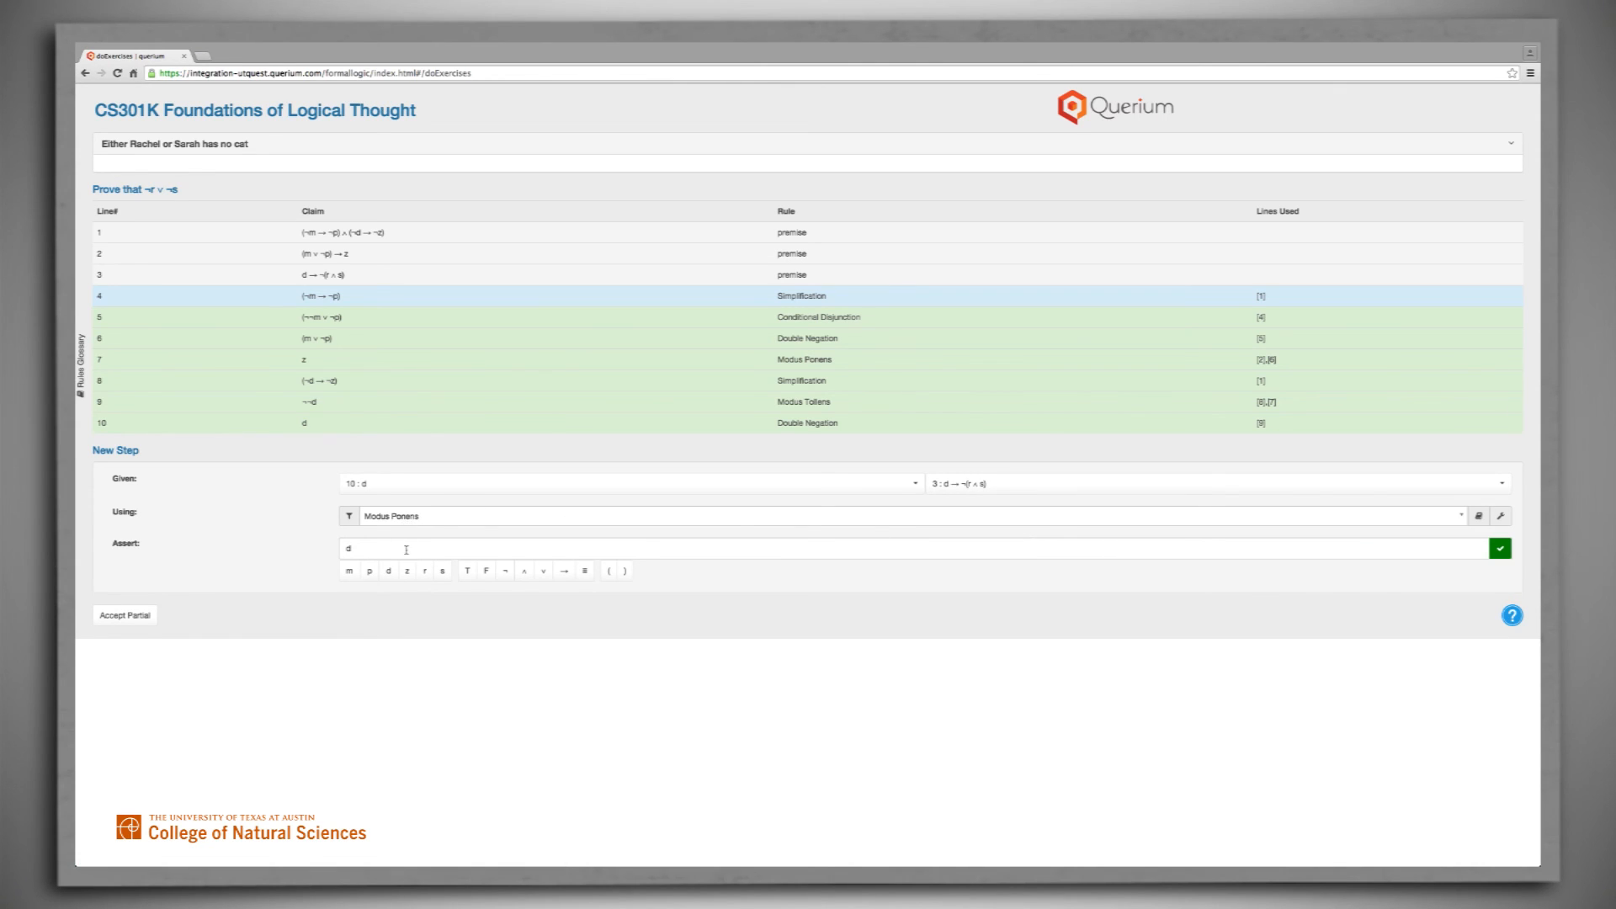
# - Replace the assertion with ¬(r ∧ s), the consequent of line 3, and submit the Modus Ponens step
pyautogui.moveTo(365, 549); pyautogui.dragTo(336, 552)
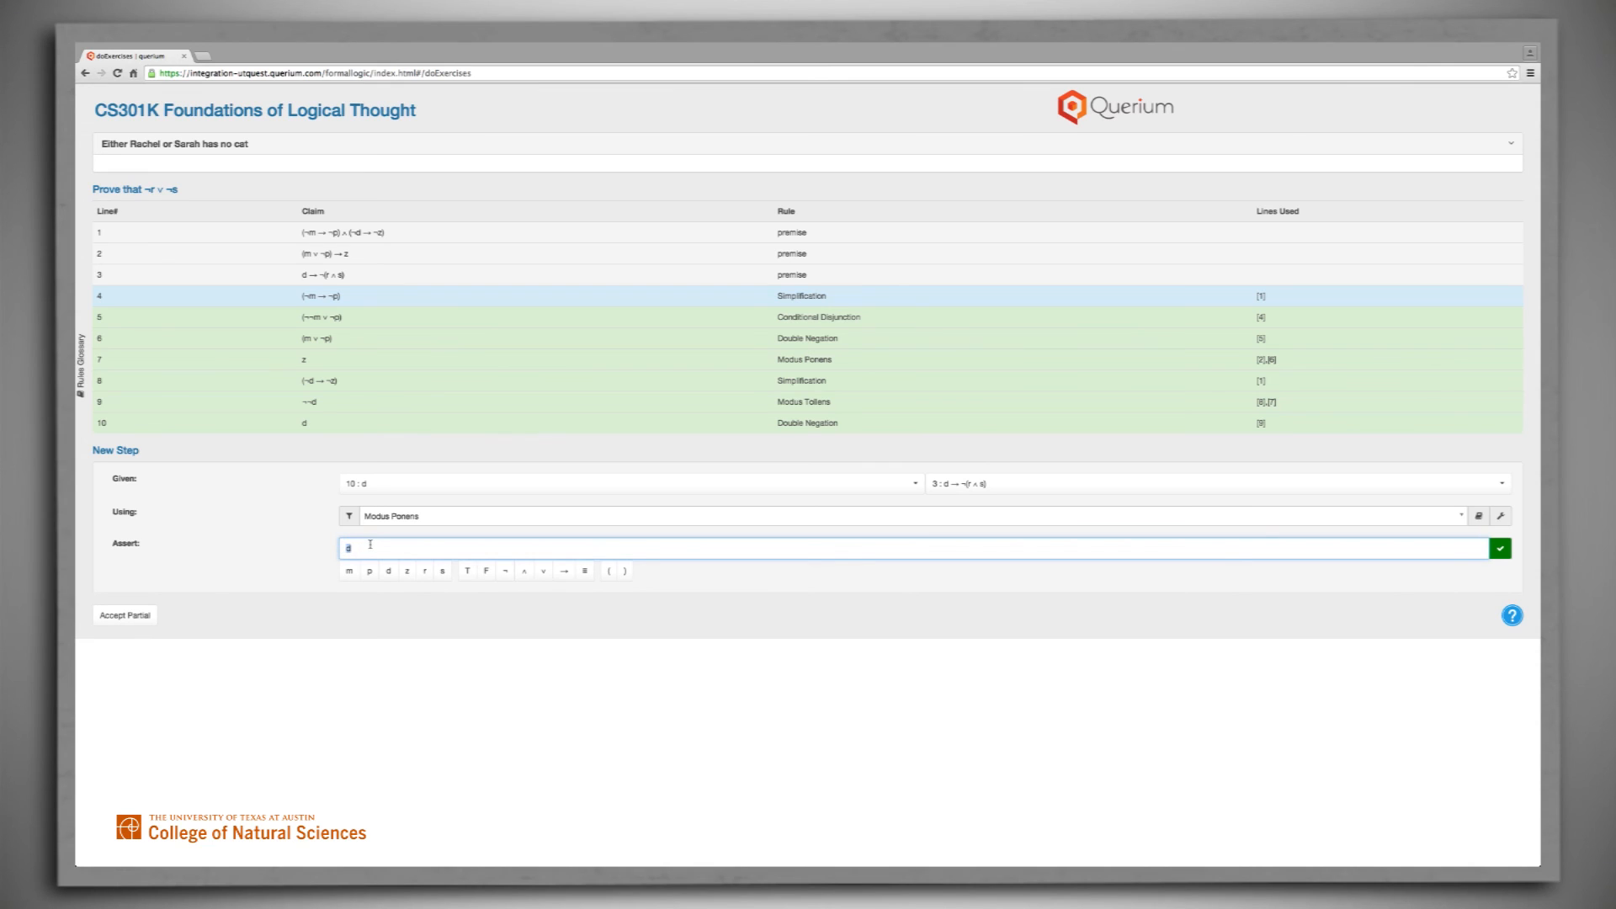
pyautogui.press('BackSpace')
pyautogui.click(327, 275)
pyautogui.moveTo(362, 548); pyautogui.dragTo(327, 549)
pyautogui.press('BackSpace')
pyautogui.click(1500, 548)
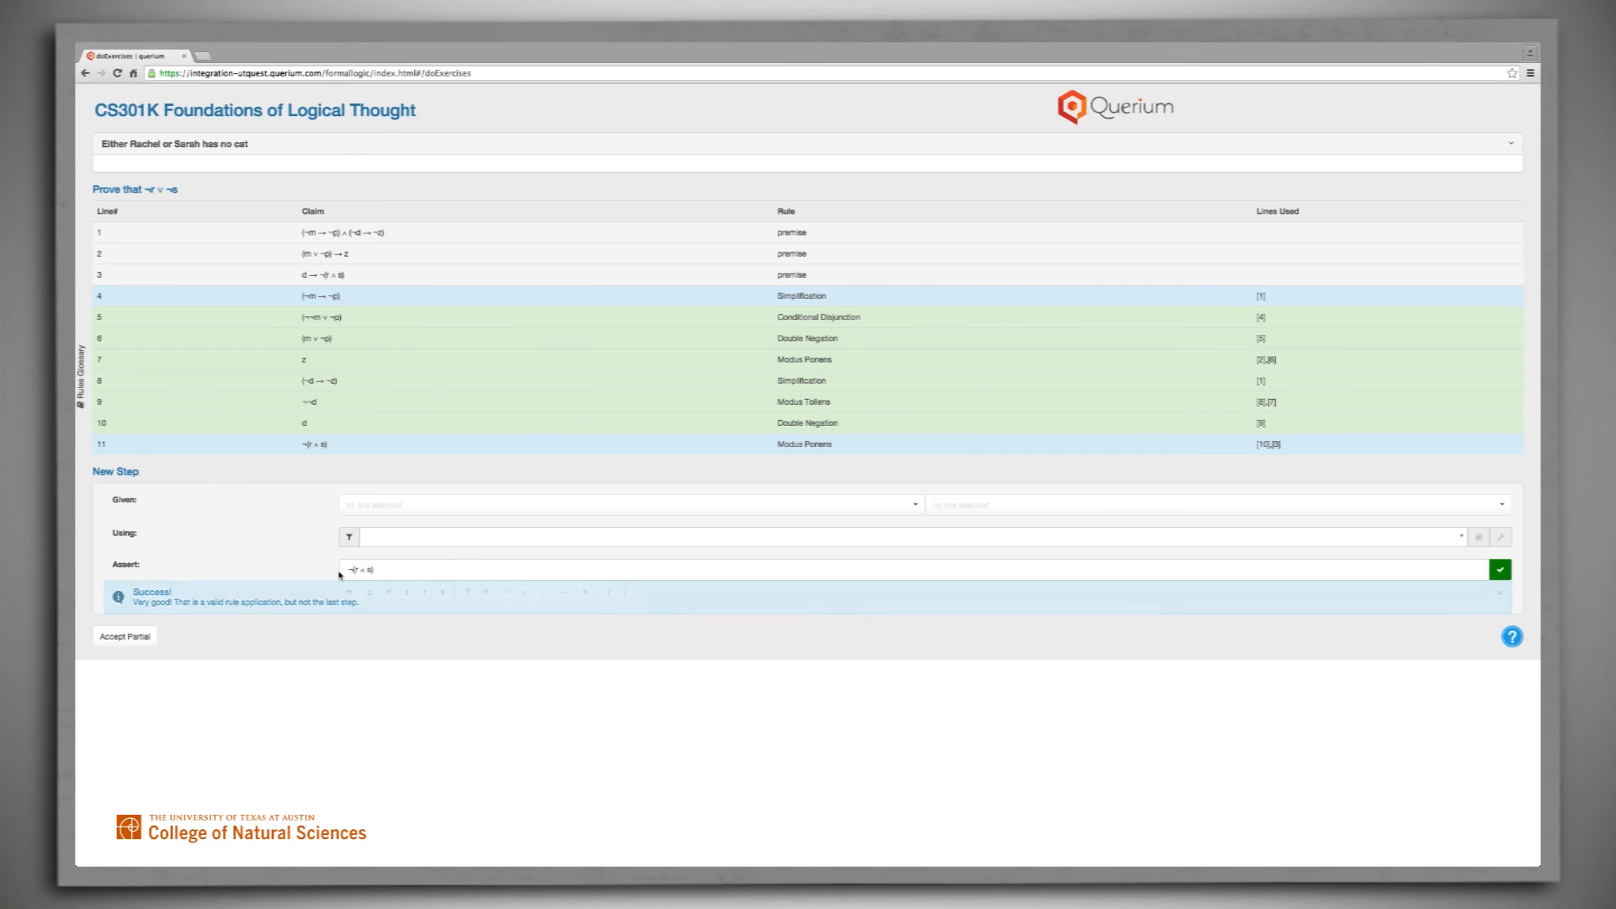
# - Set up a new step with line 11 as the given line and De Morgan as the rule
pyautogui.click(373, 511)
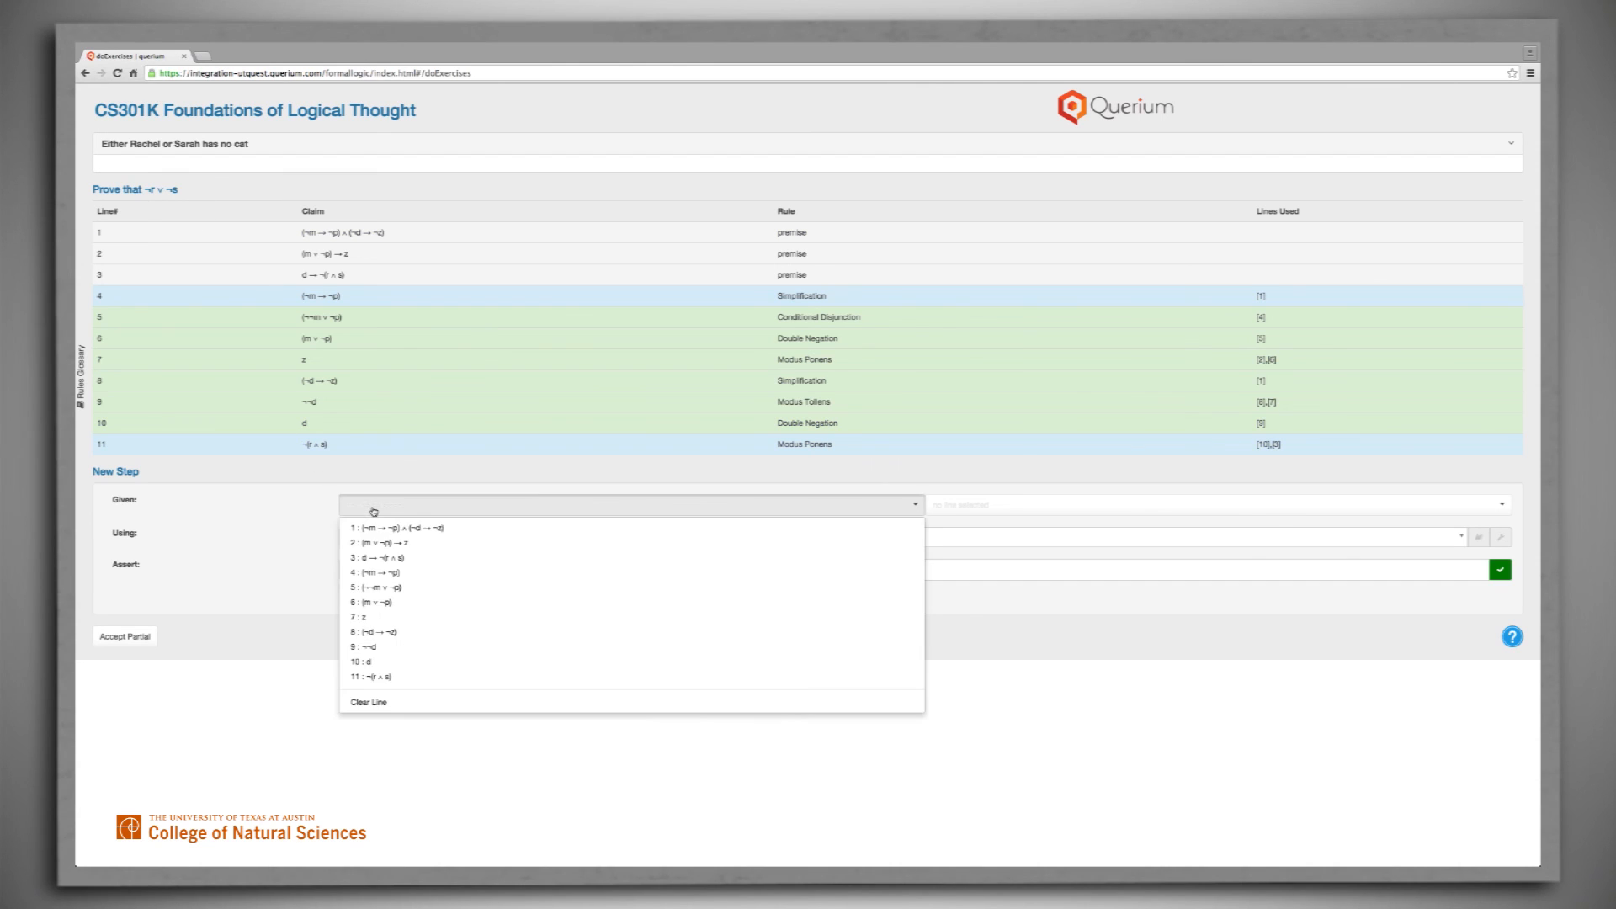
pyautogui.click(387, 678)
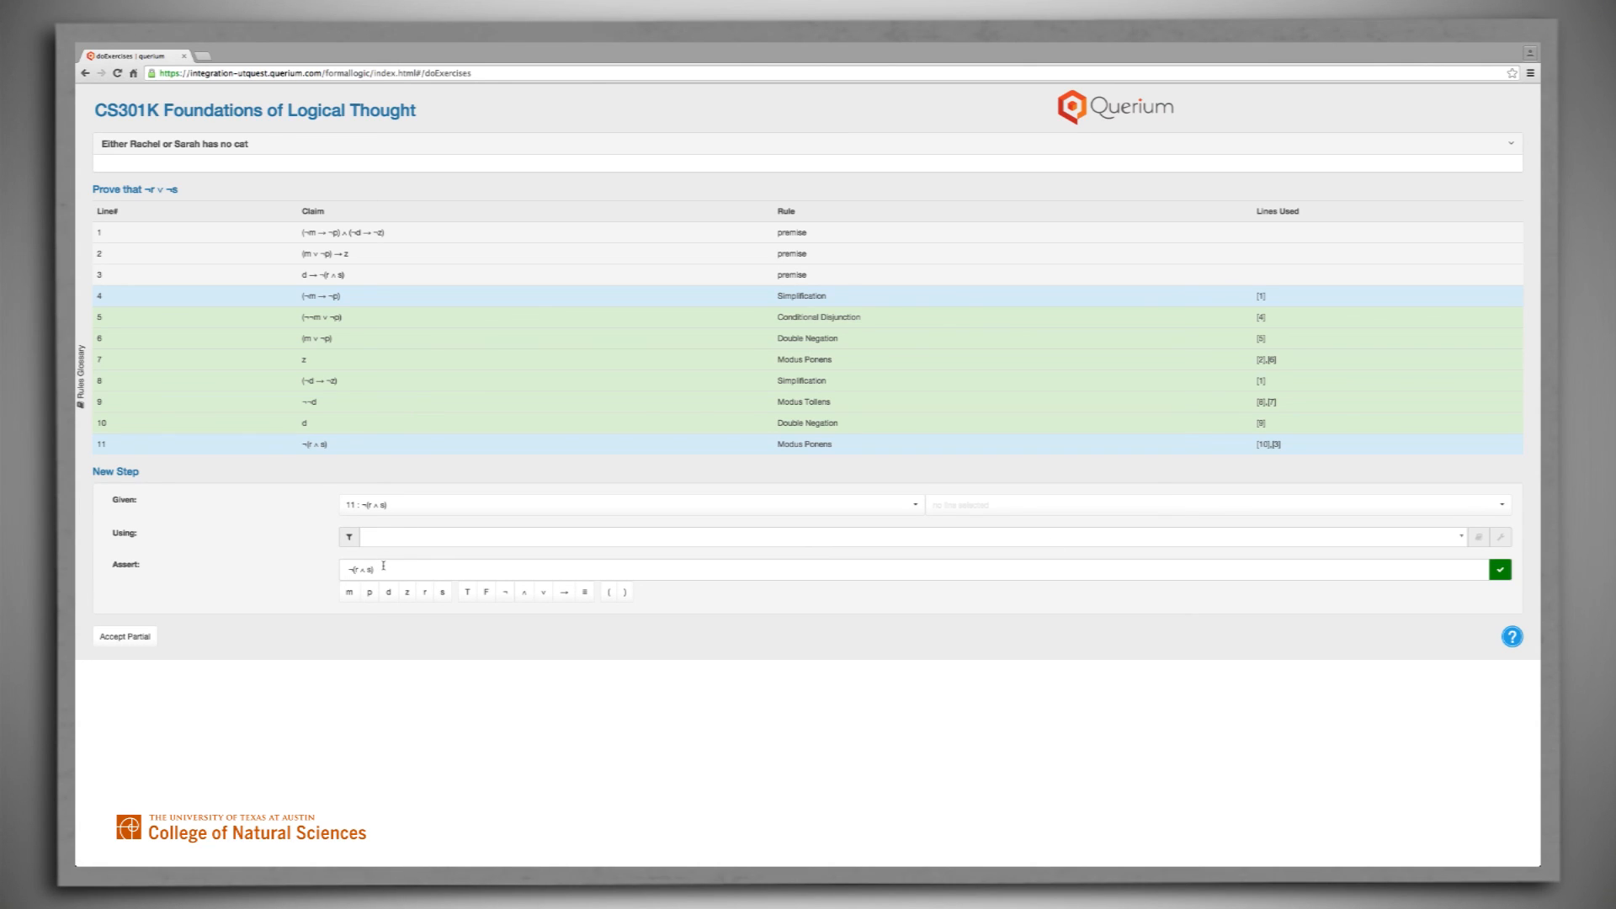
pyautogui.moveTo(383, 570); pyautogui.dragTo(333, 568)
pyautogui.click(371, 537)
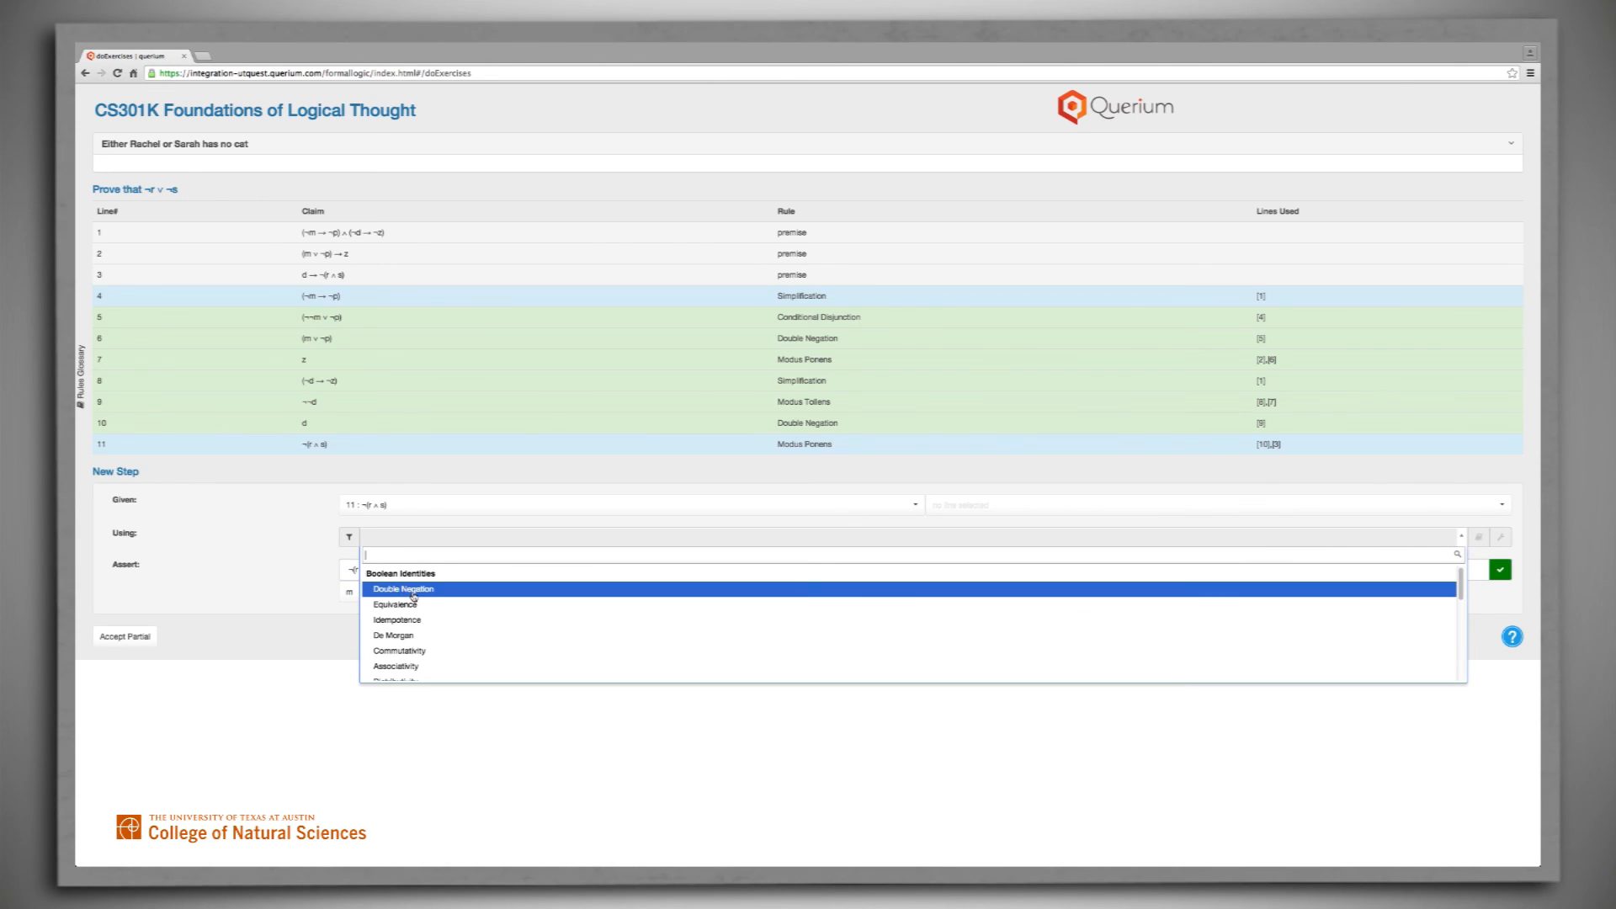
pyautogui.write('de')
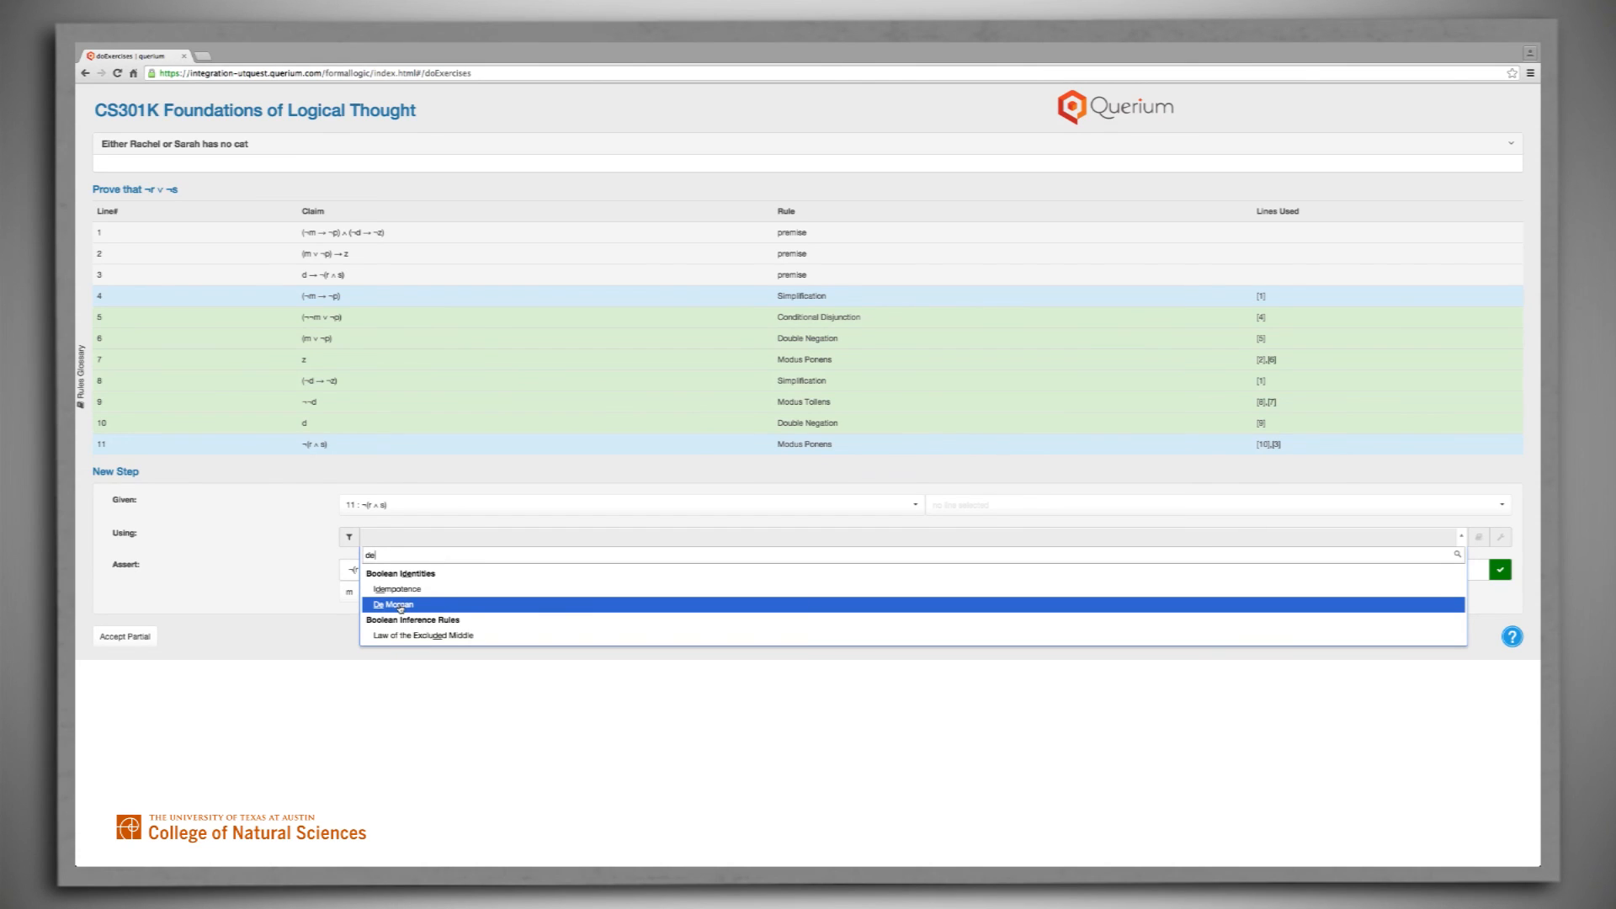
pyautogui.click(400, 605)
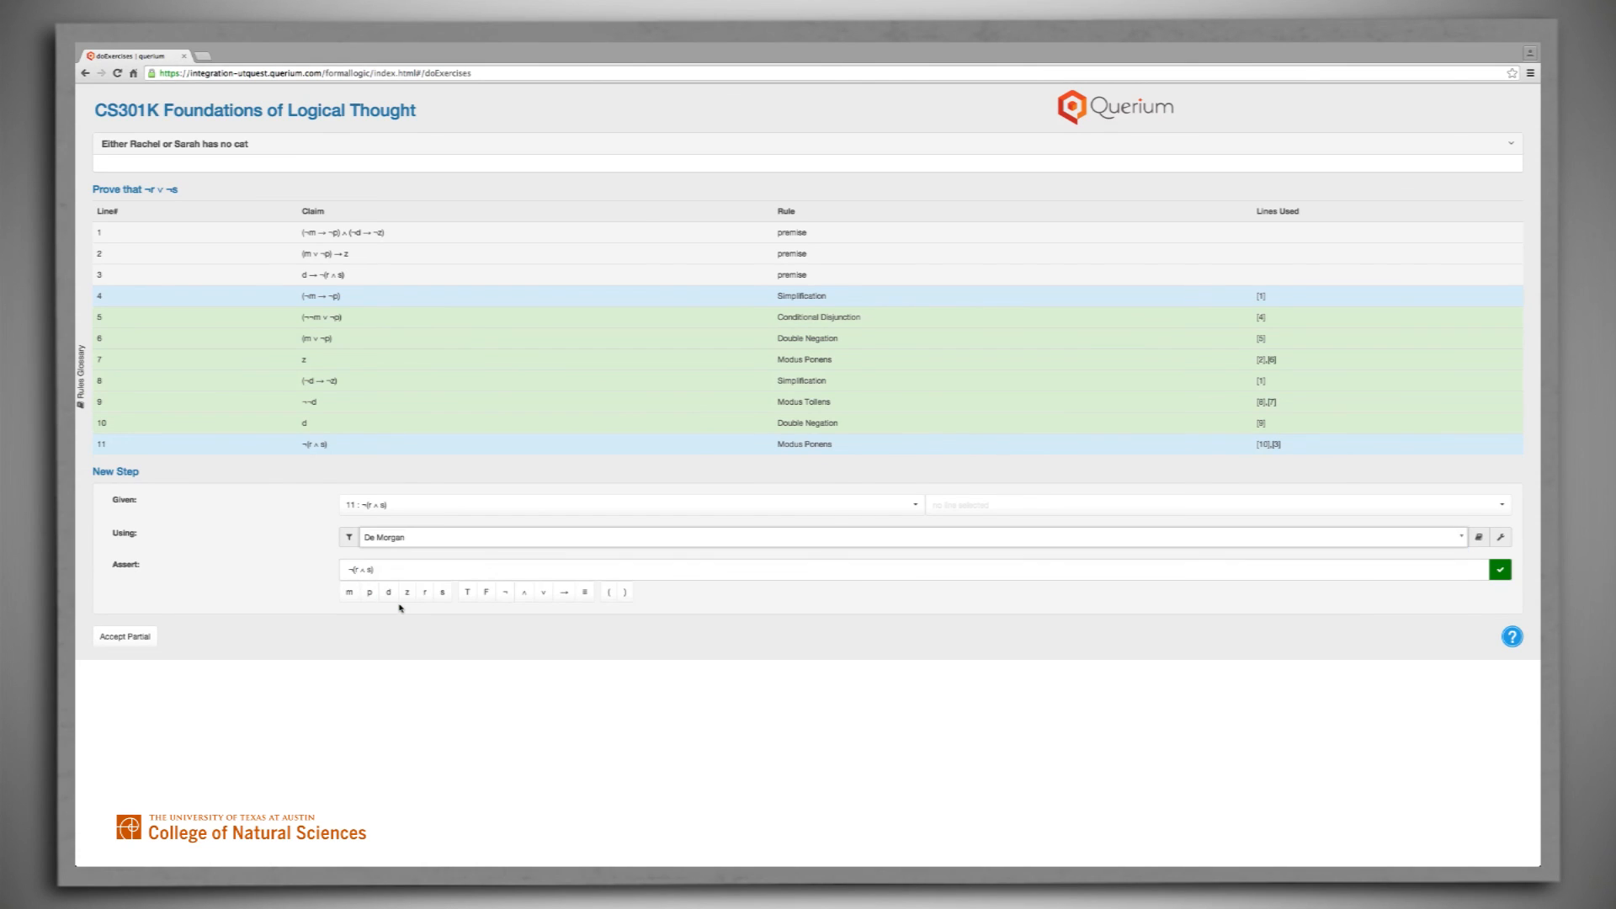
# - Remove the parentheses and replace the conjunction with ∨ so the assertion is ¬r ∨ s, and submit it for checking
pyautogui.click(362, 570)
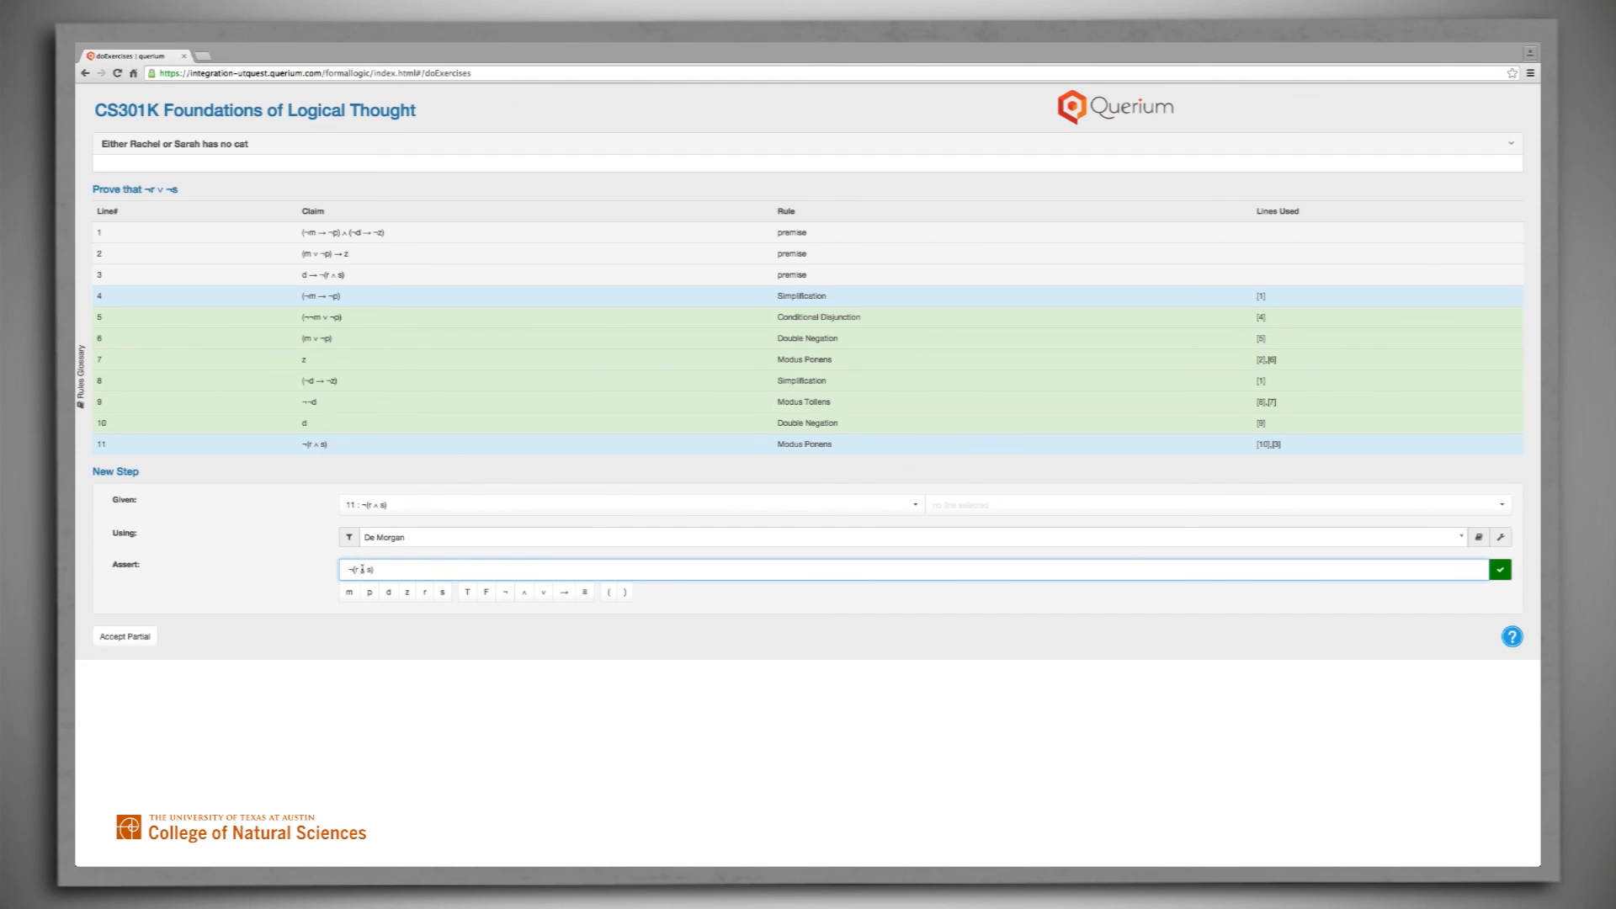
pyautogui.press('BackSpace')
pyautogui.press('BackSpace')
pyautogui.click(544, 594)
pyautogui.click(1499, 572)
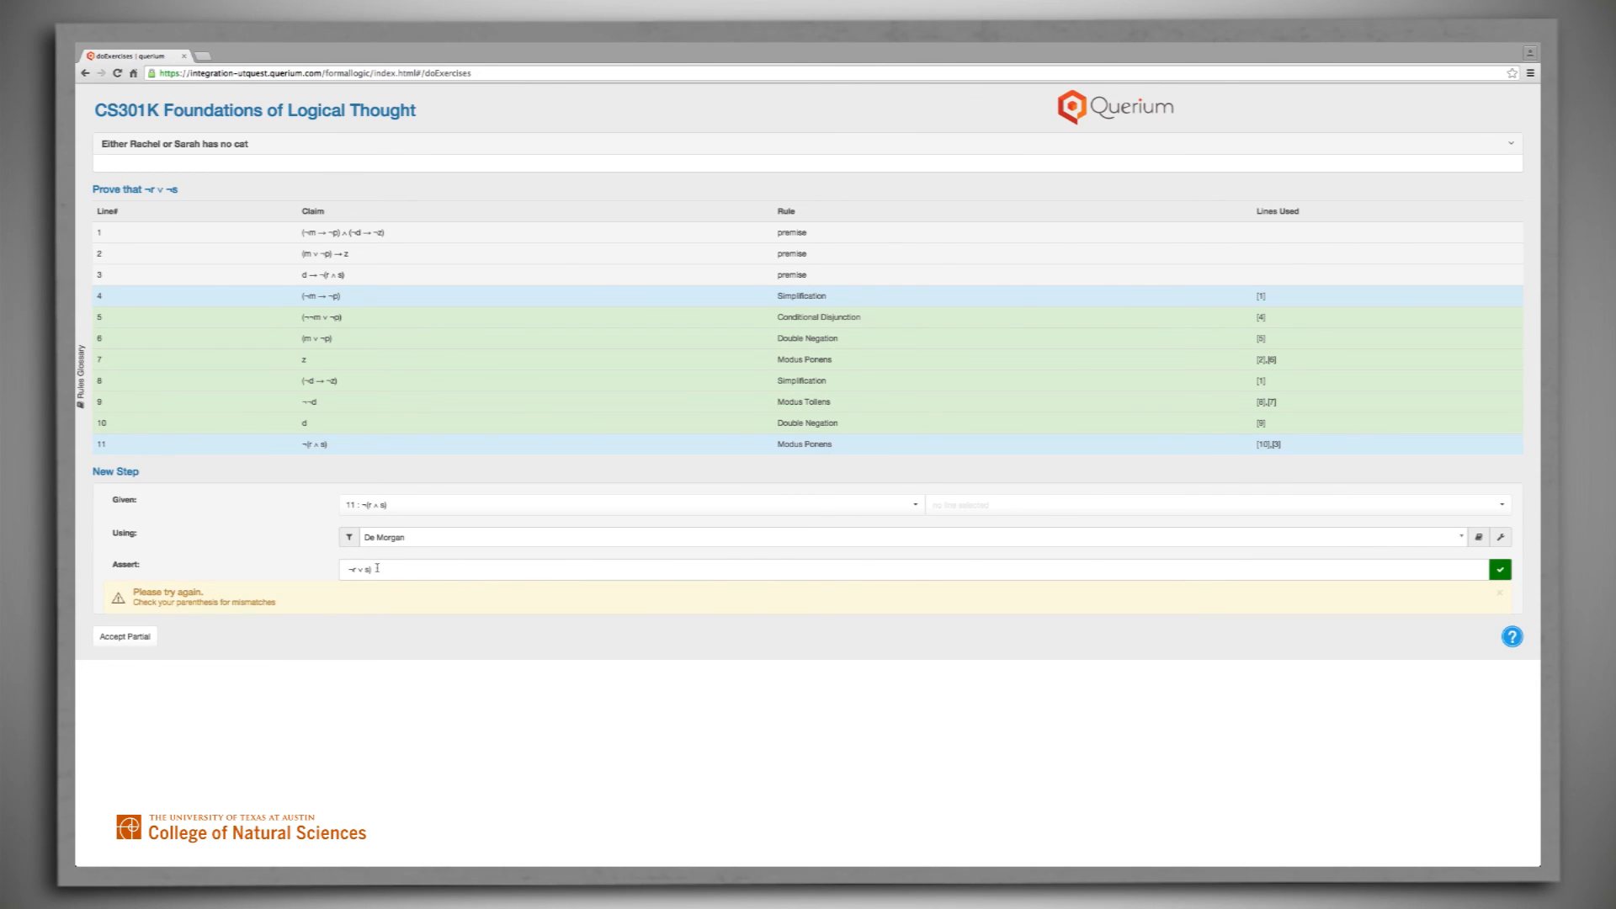
pyautogui.click(377, 569)
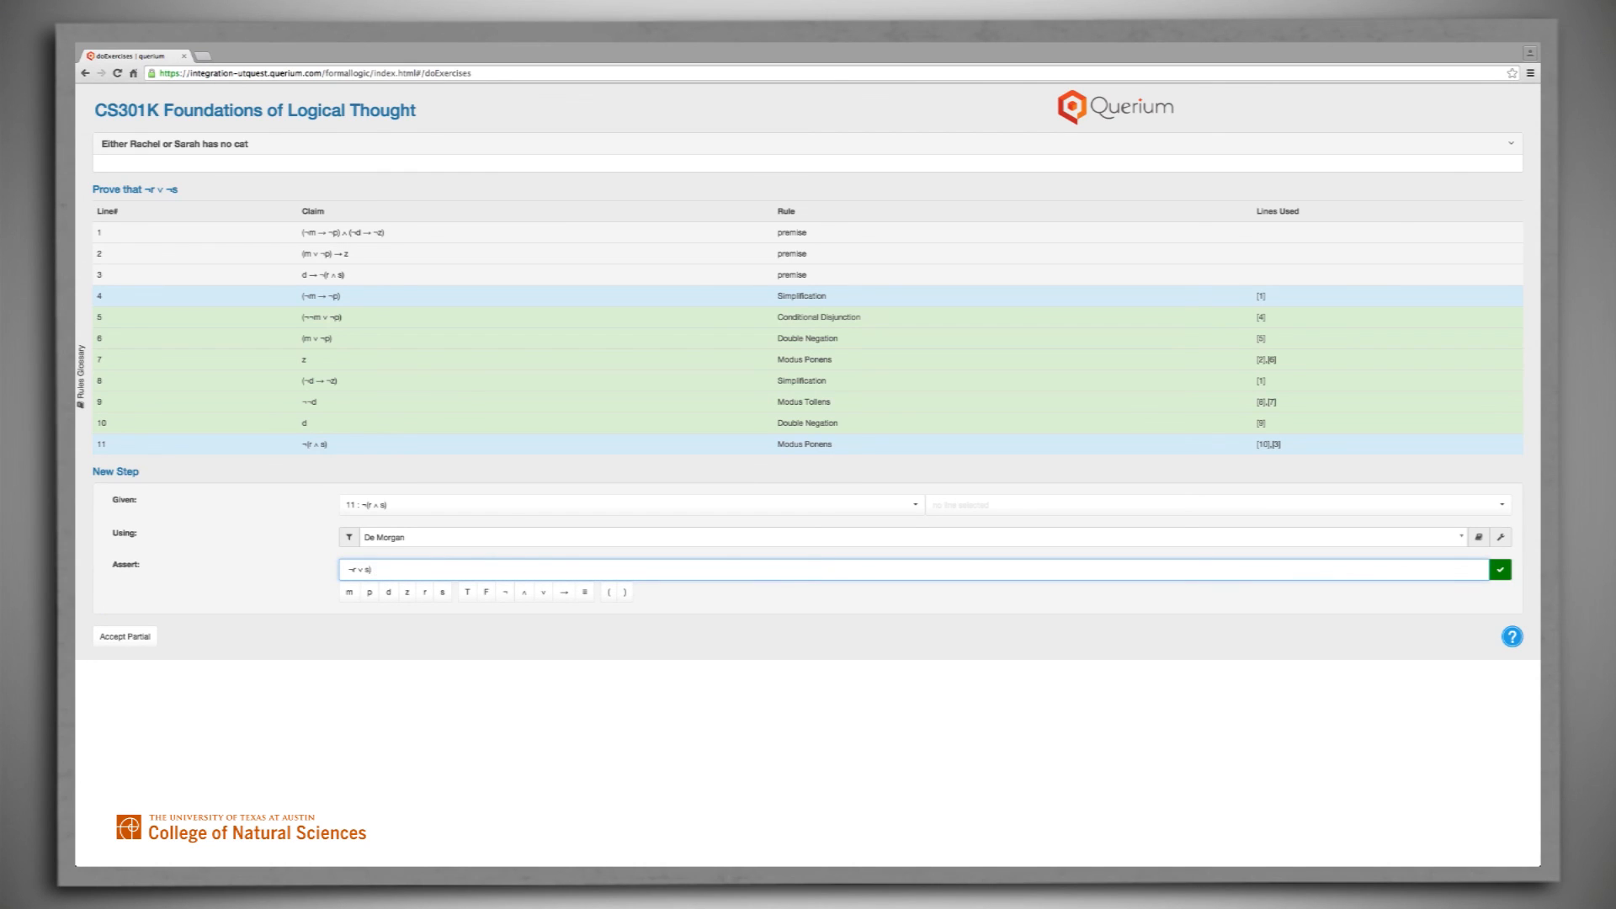
pyautogui.click(1500, 571)
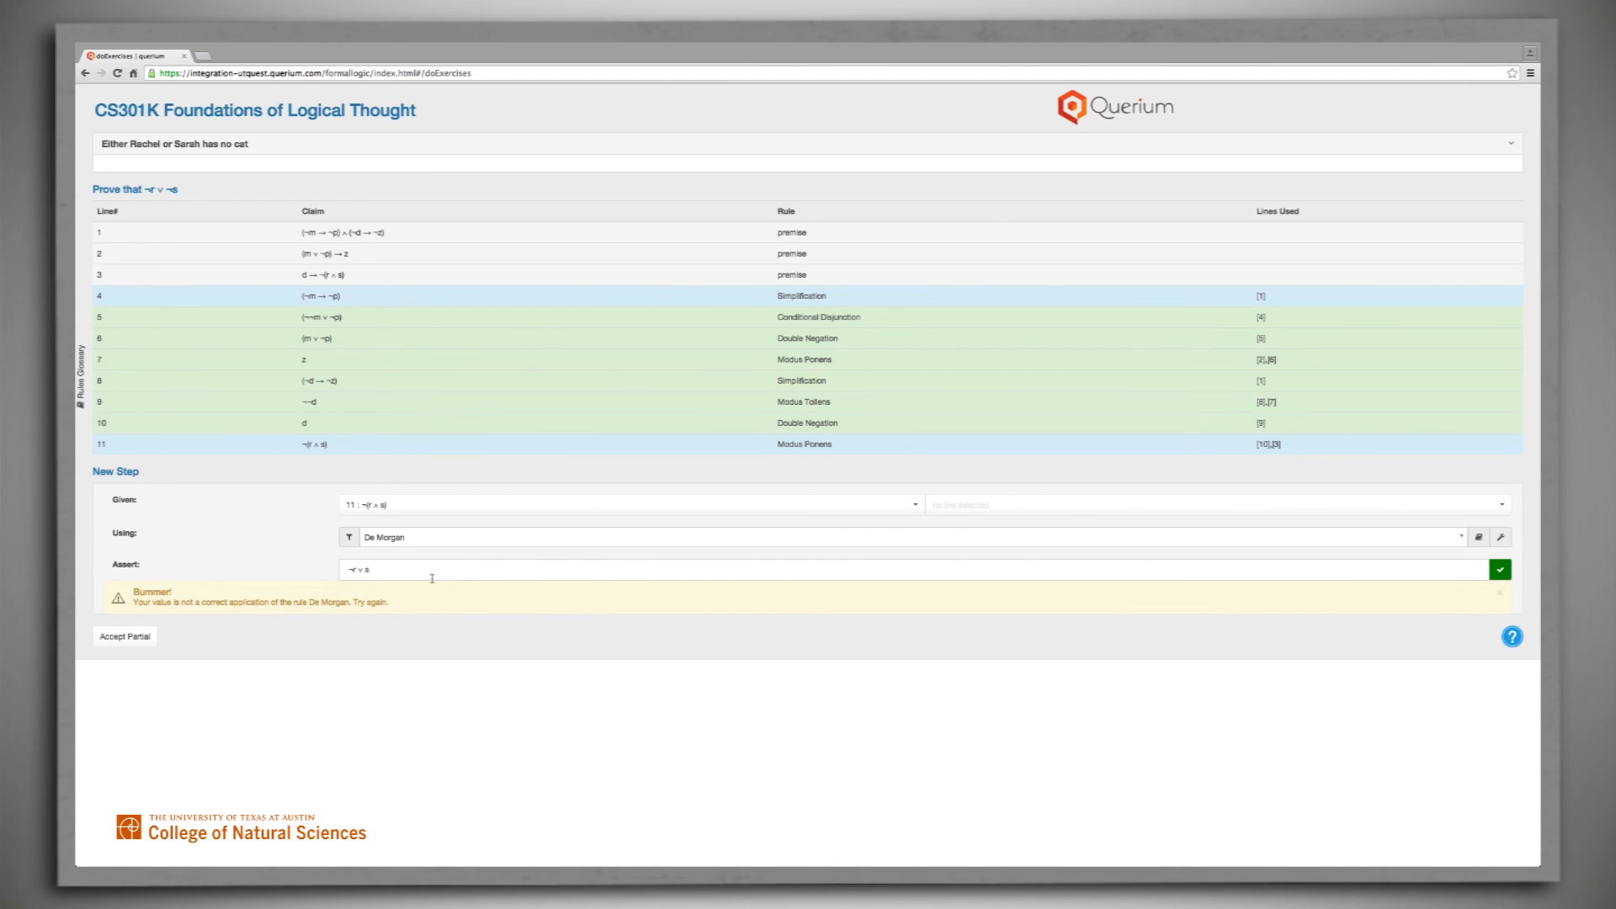
# - Negate s so the assertion is ¬r ∨ ¬s, and submit the De Morgan step
pyautogui.click(365, 570)
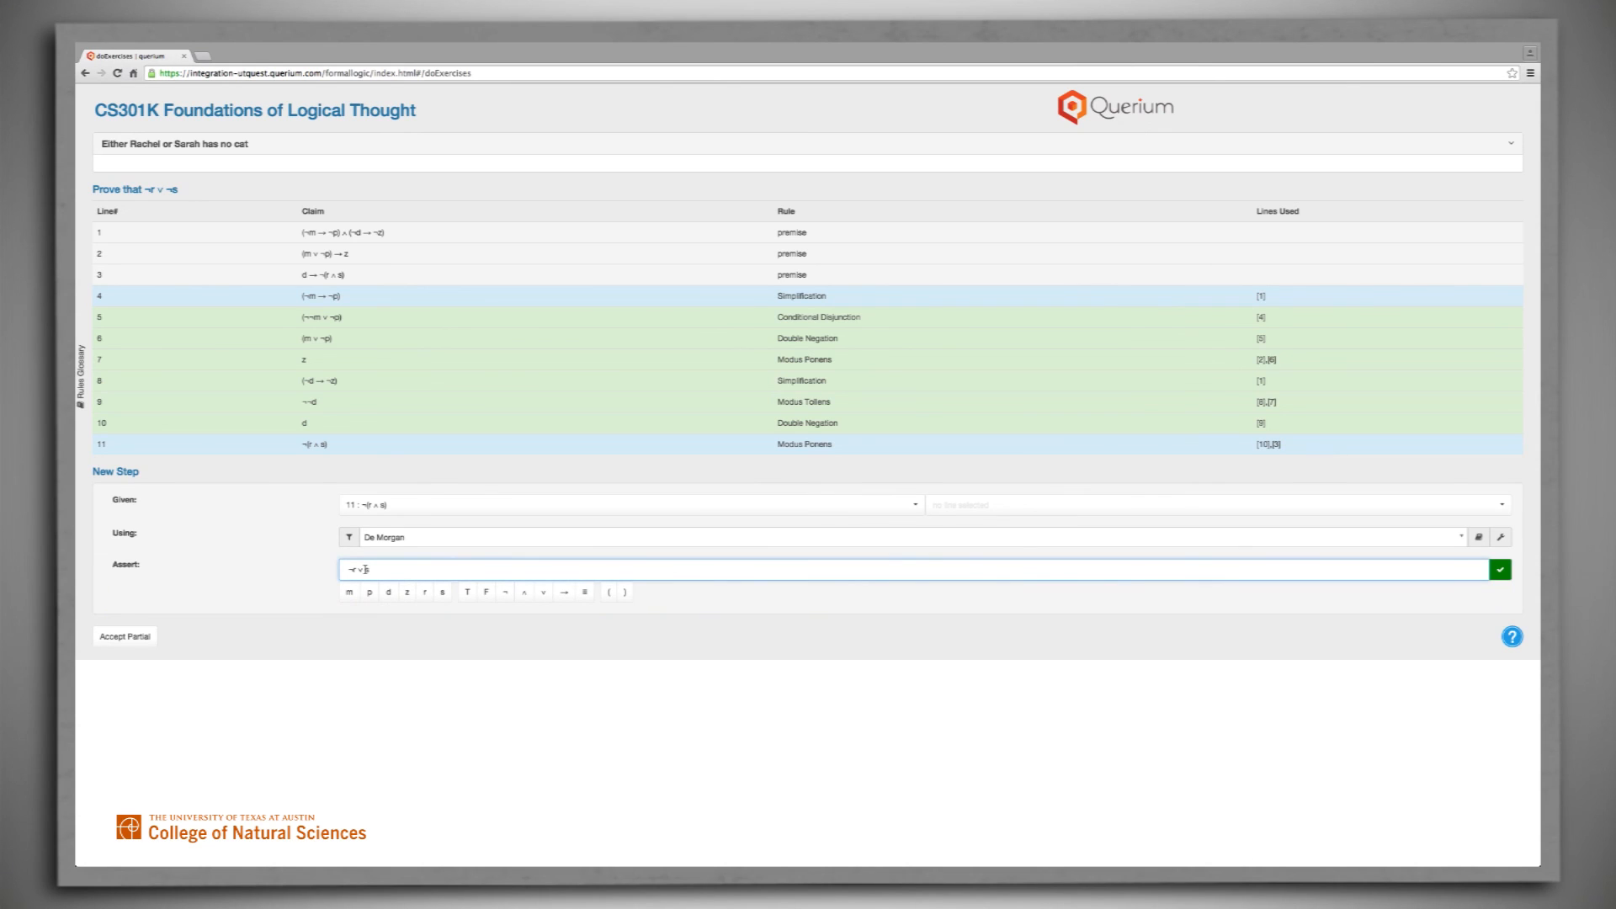
pyautogui.click(506, 592)
pyautogui.click(1499, 571)
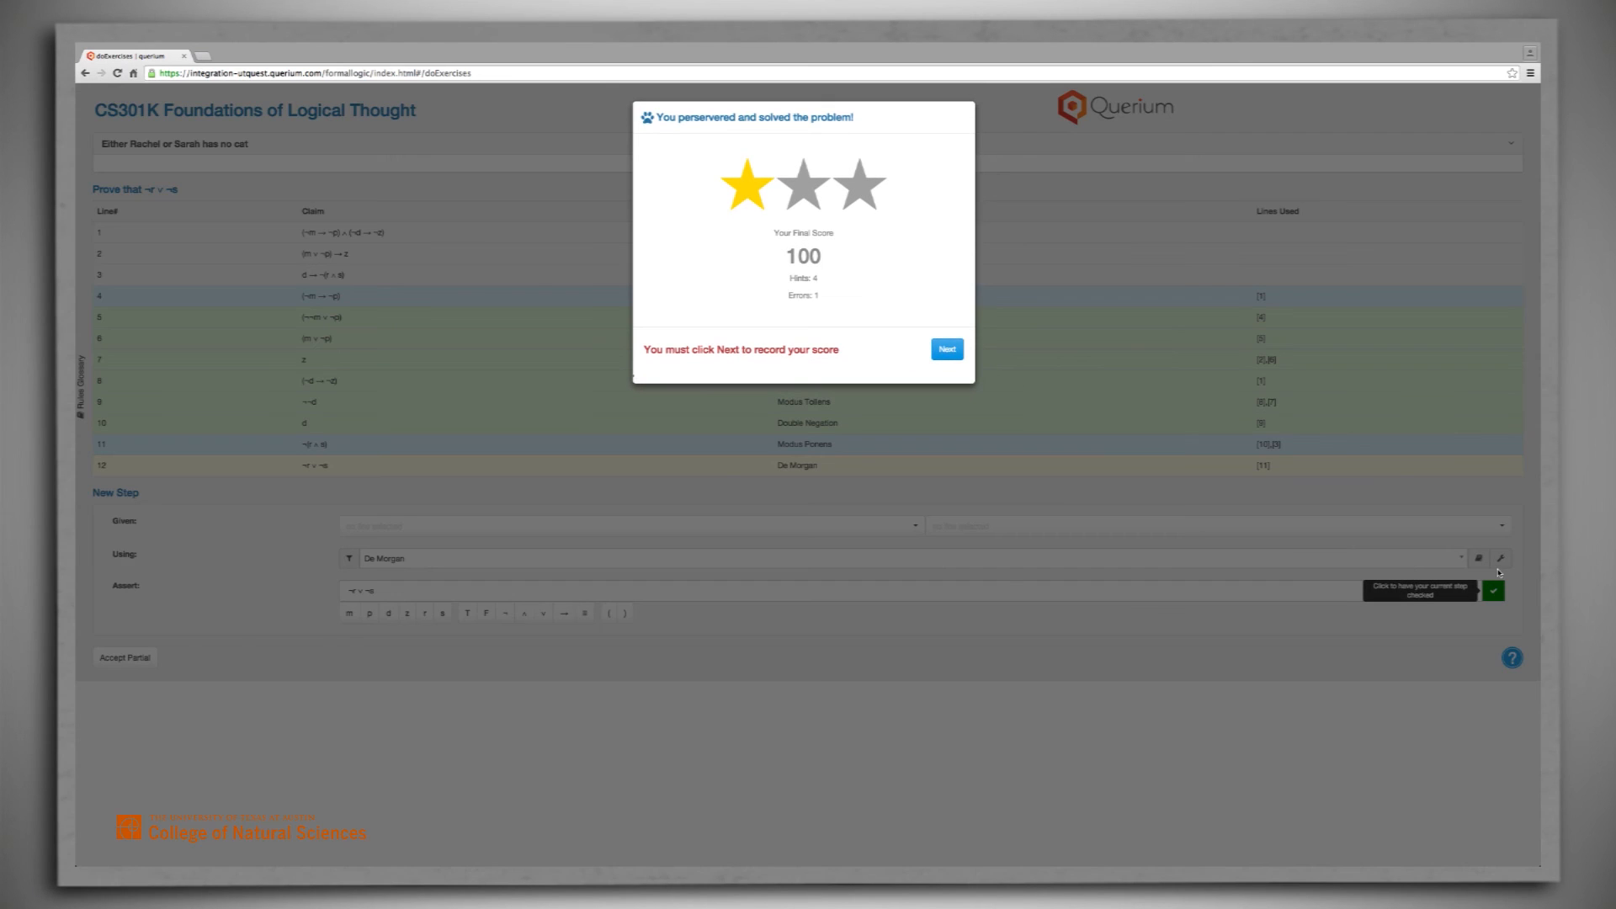